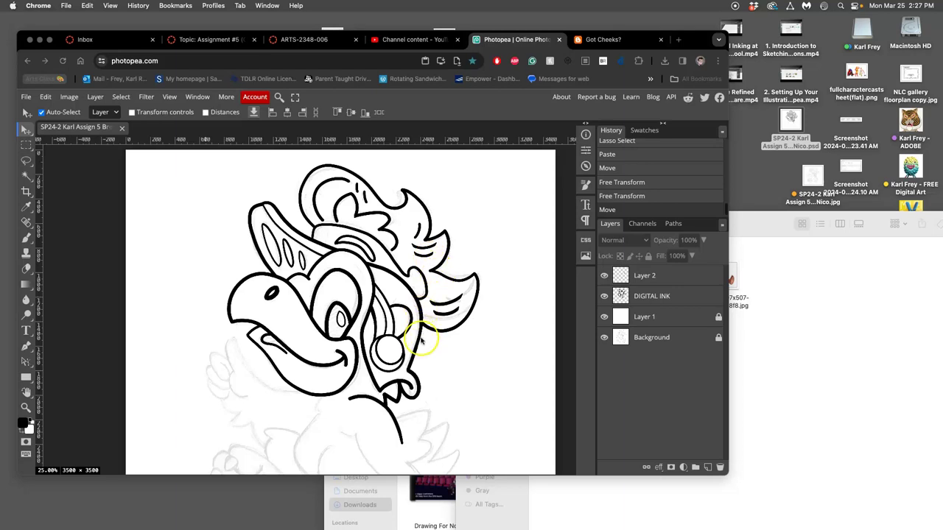
- Hide the pencil sketch to check the ink lines alone, then show it again
scroll(424, 337, "down", 3)
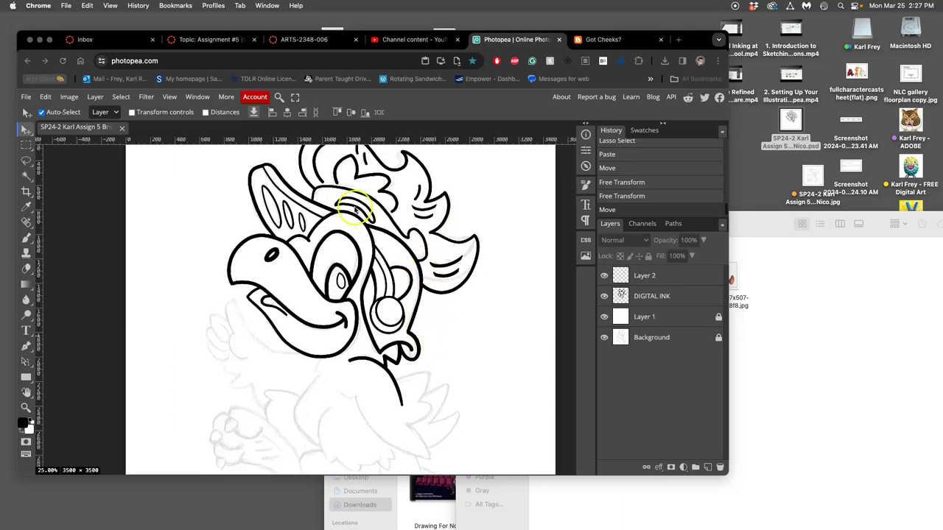
scroll(355, 255, "up", 1)
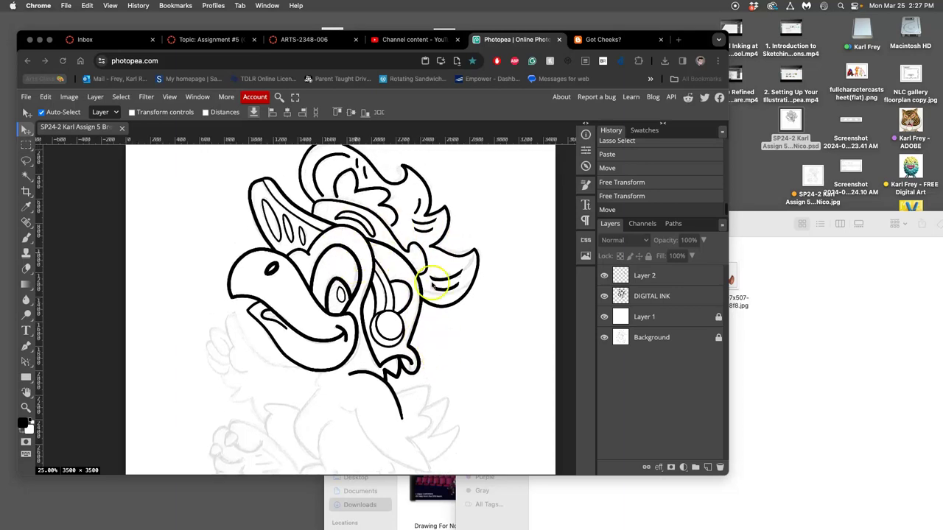
left_click(603, 338)
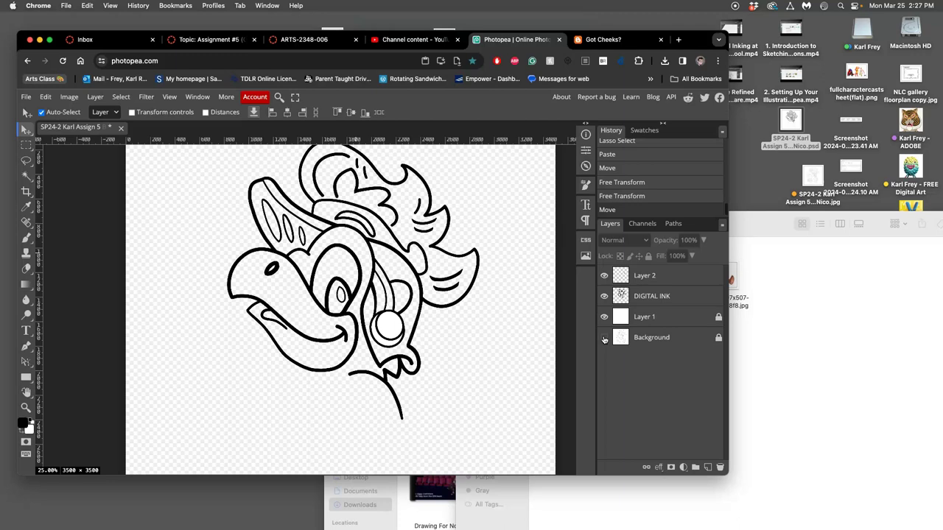
left_click(603, 338)
- Zoom around the drawing, pick the Brush, and try painting on the bird's chest
scroll(484, 347, "up", 5)
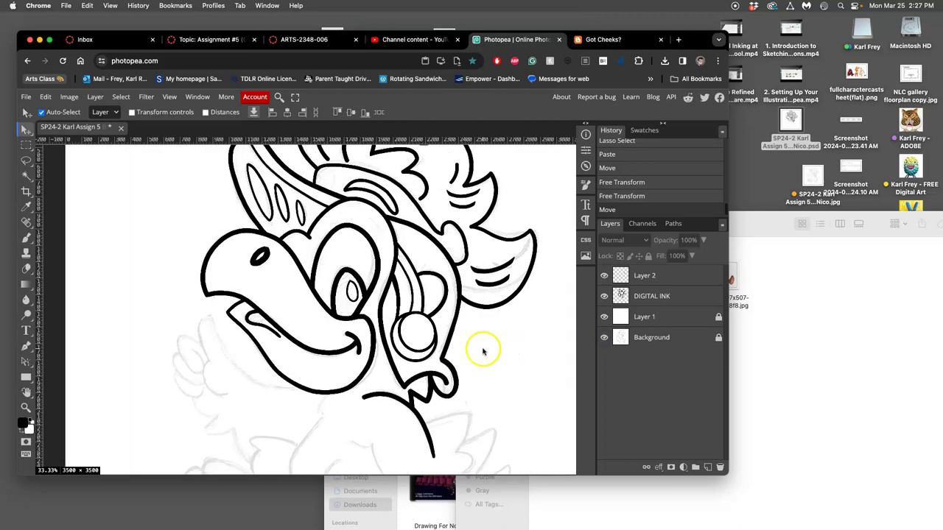
scroll(428, 354, "down", 4)
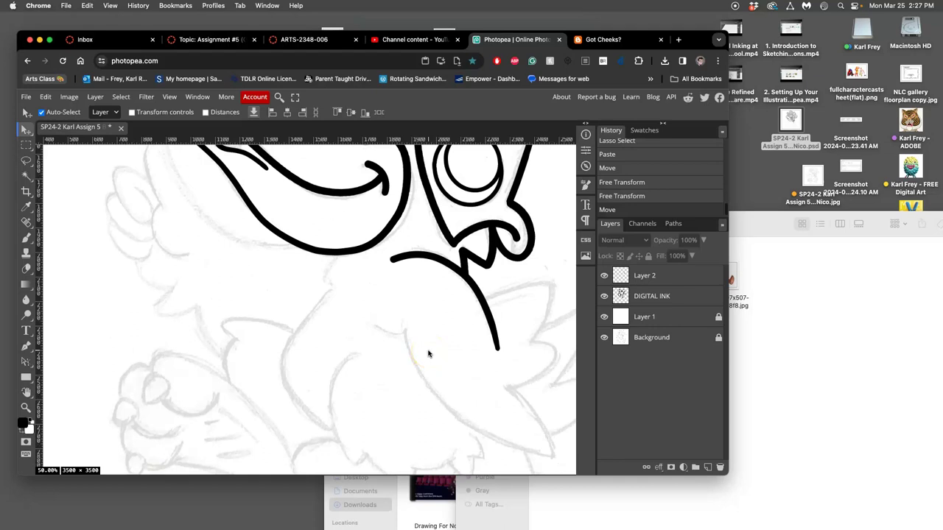
scroll(428, 354, "down", 2)
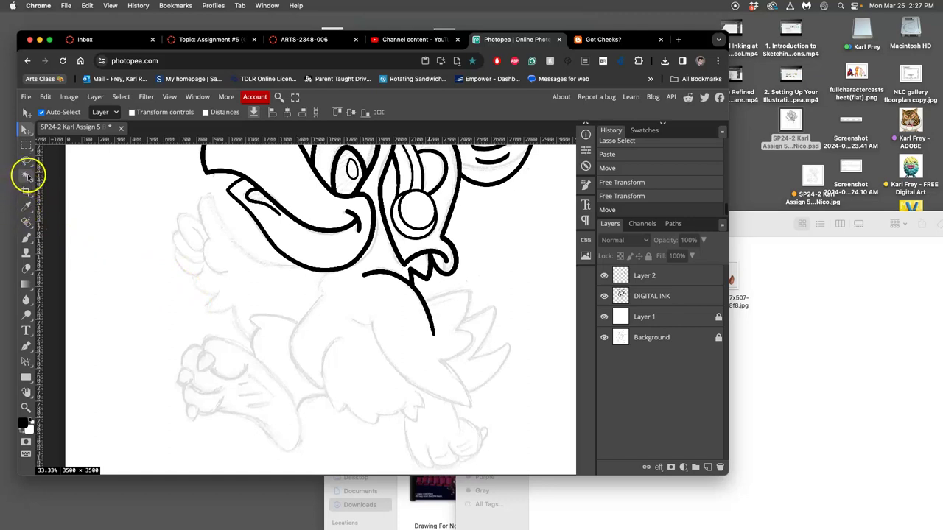
left_click(26, 238)
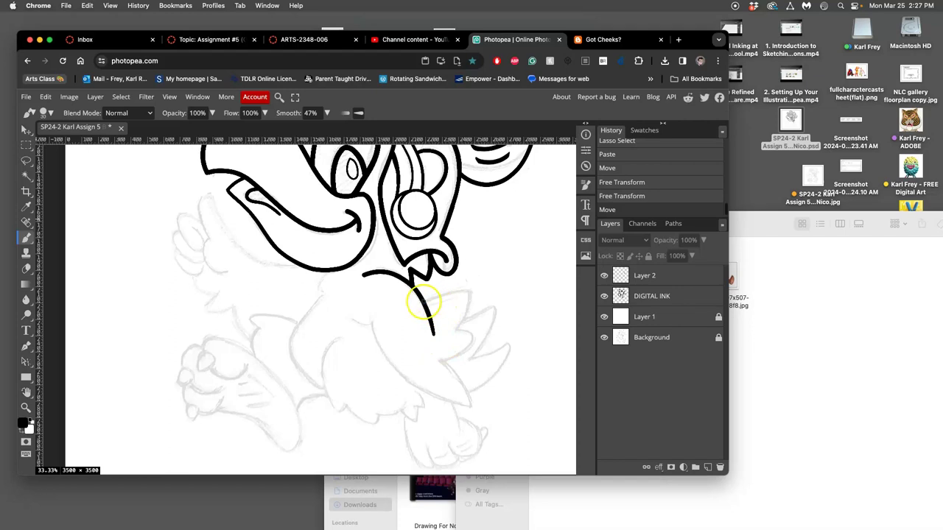
left_click(423, 302)
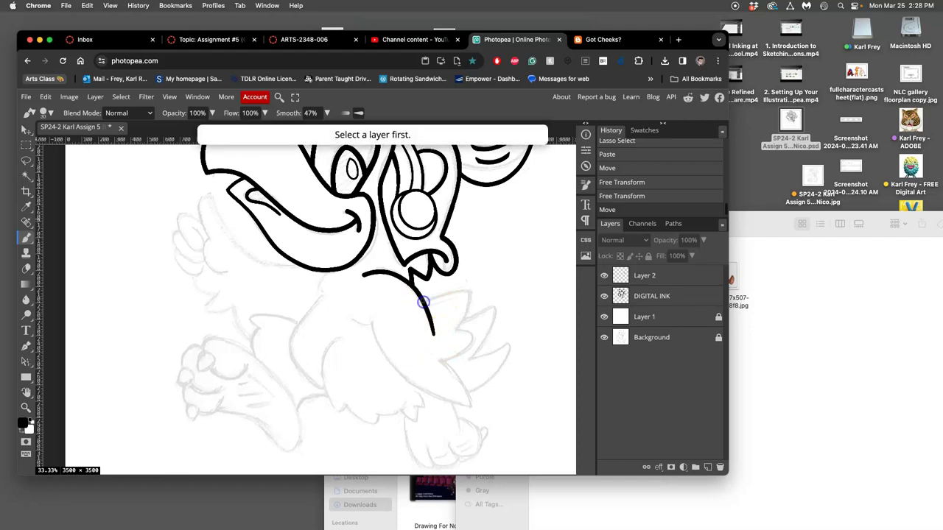
- Toggle Layer 2's visibility to see its stripe lines, then select Layer 2
left_click(654, 296)
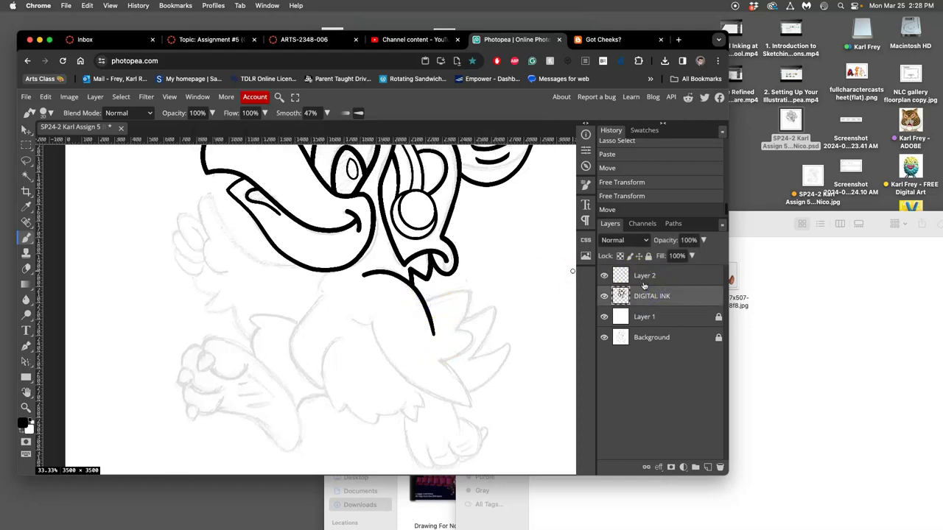
key("ctrl+minus")
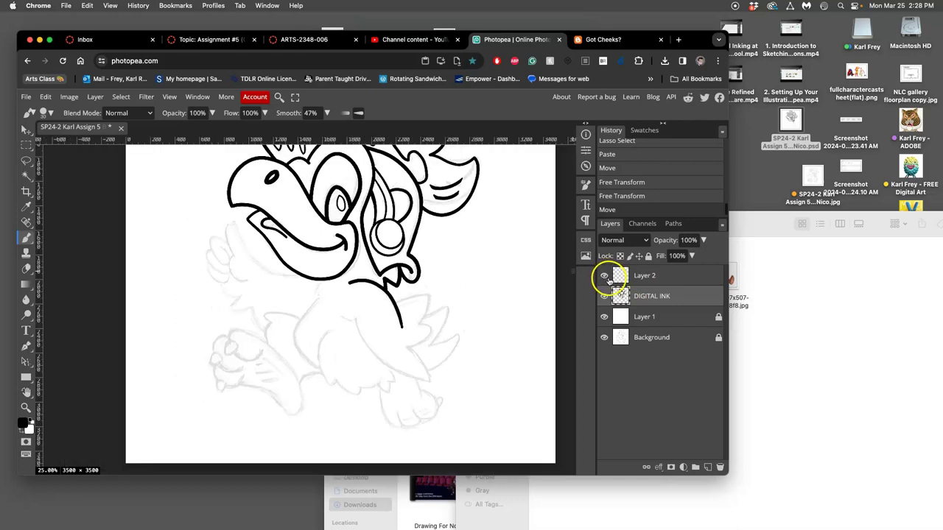
left_click(605, 276)
left_click(605, 275)
left_click_drag(607, 275, 644, 279)
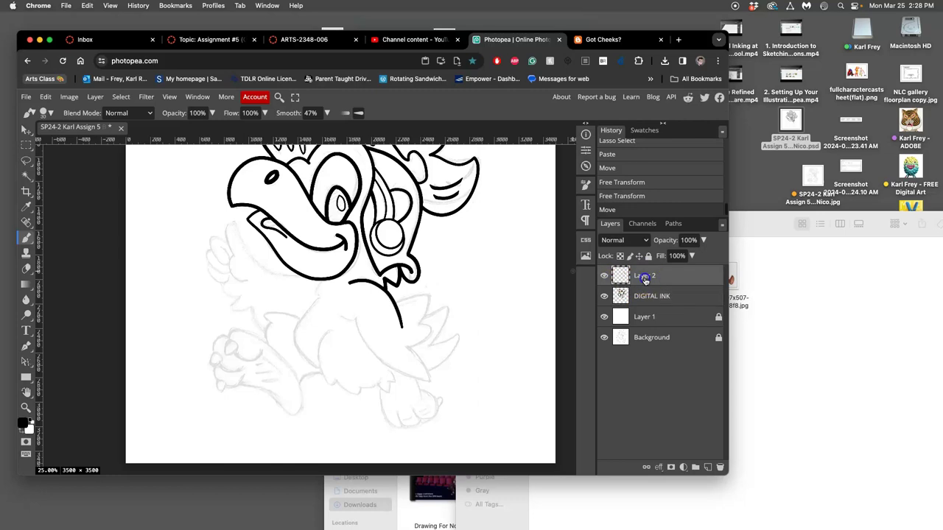
- Distort the stripe lines on Layer 2 by dragging two corners, then apply
key("super+alt+t")
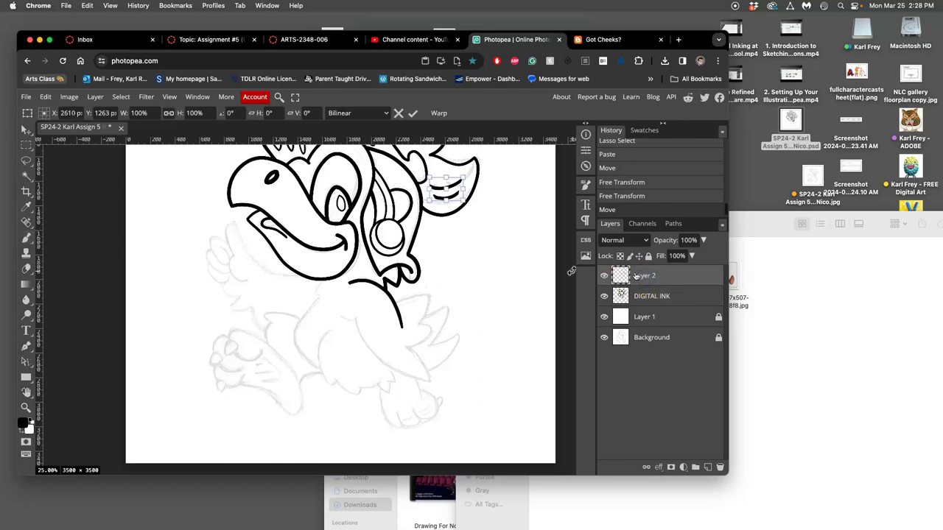
right_click(456, 197)
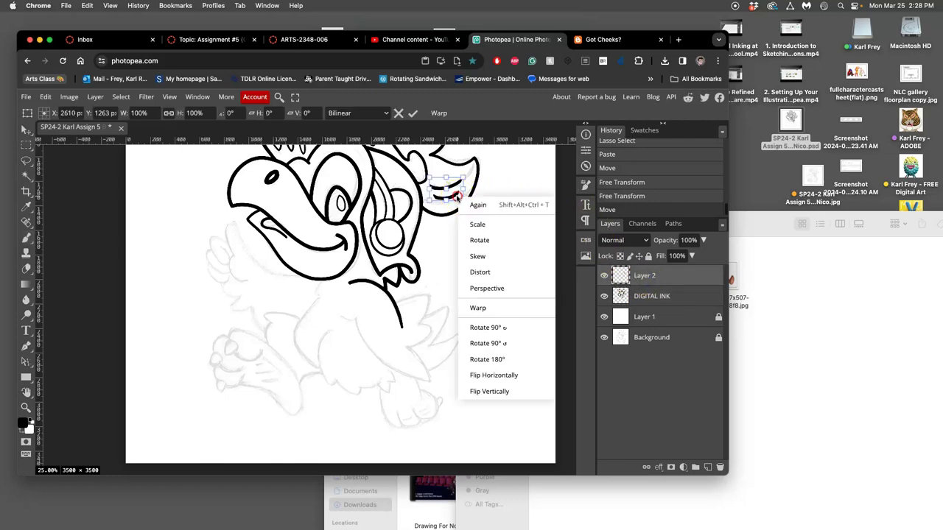
left_click(479, 272)
mouse_move(427, 177)
left_mouse_down()
mouse_move(430, 203)
mouse_move(466, 205)
mouse_move(462, 179)
left_mouse_up()
left_click(464, 201)
key("Return")
- Undo the distortion and scale the stripe lines larger with Free Transform instead
key("b")
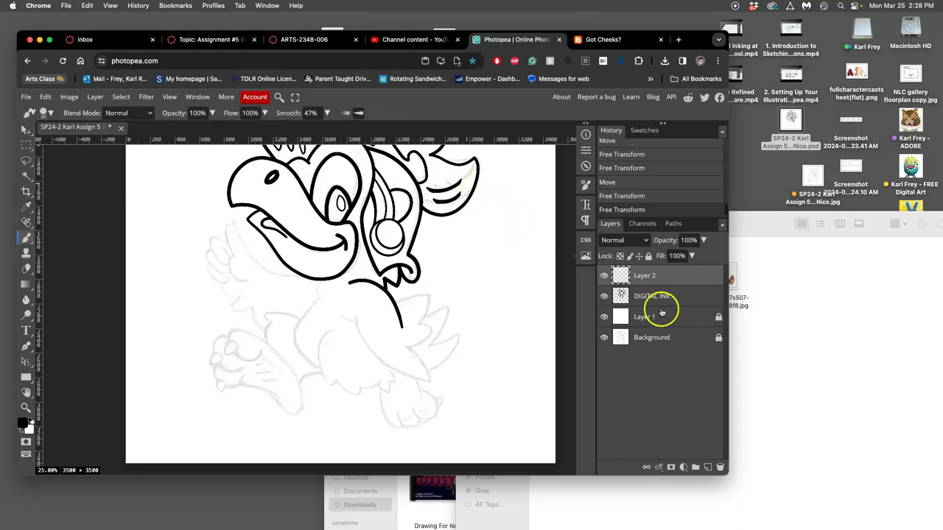
key("ctrl+minus")
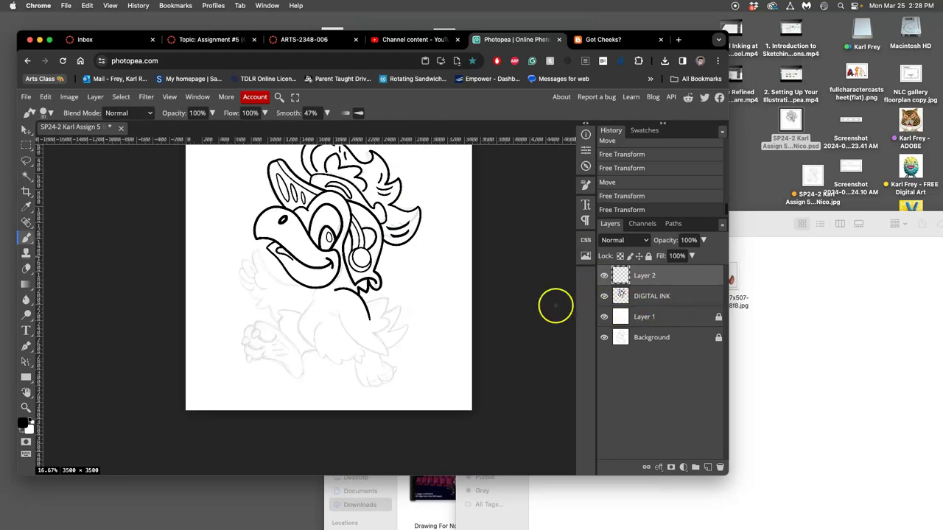
key("ctrl+z")
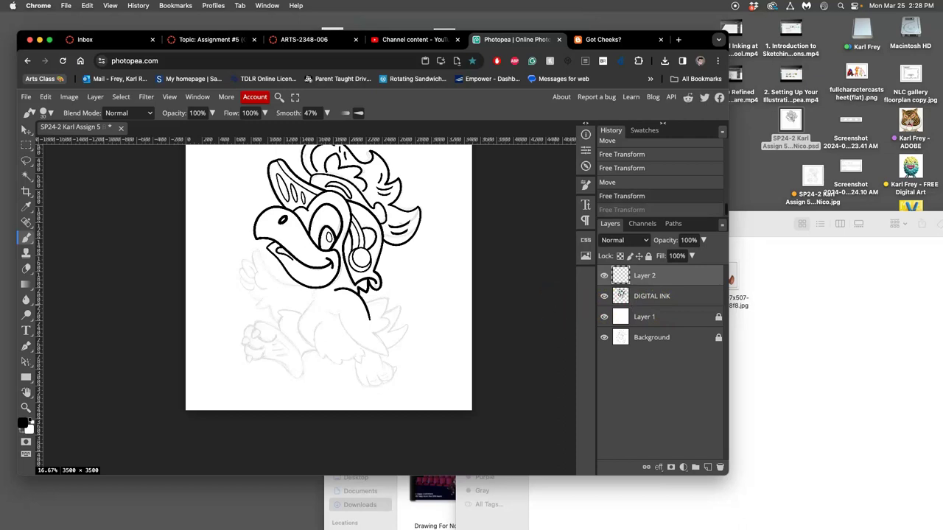
key("ctrl+t")
left_click_drag(385, 231, 399, 245)
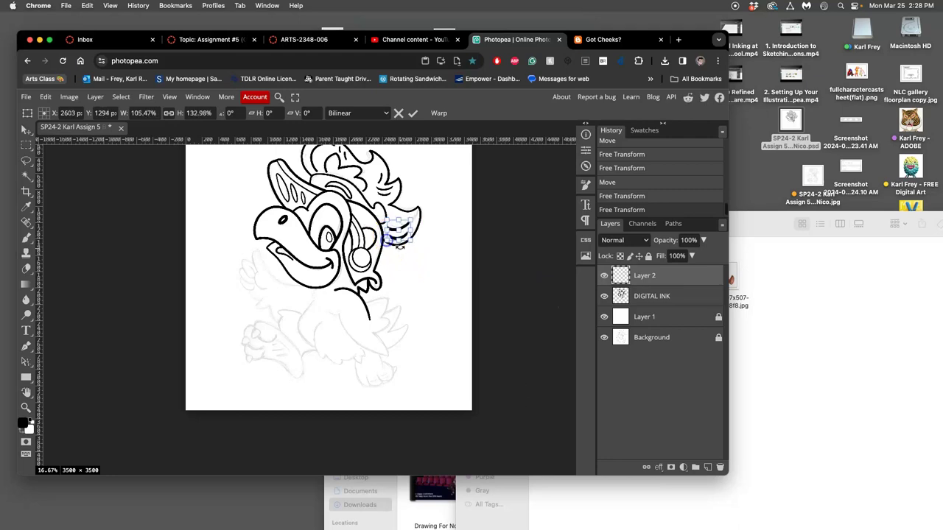
- Apply the stripe resize and dab the brush beside the bird's head
left_click(413, 263)
key("b")
left_click(425, 269)
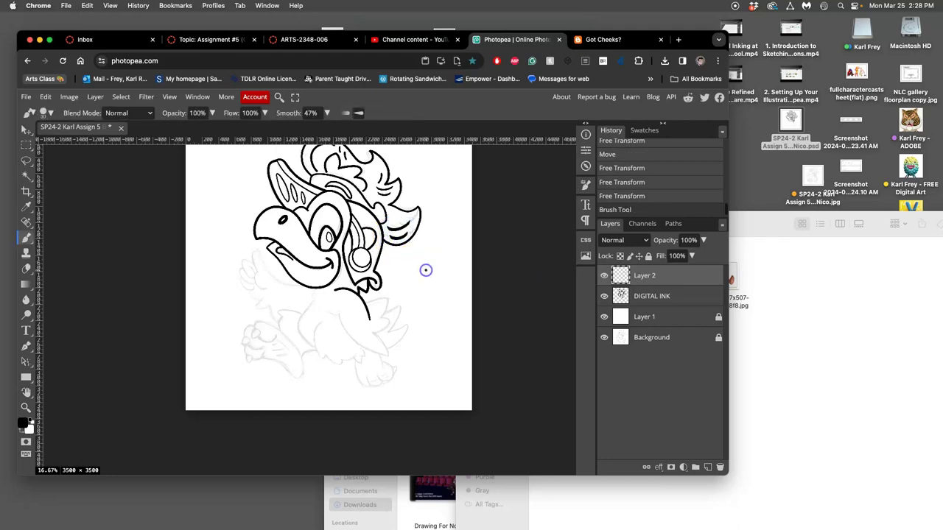
- Move Layer 2 below DIGITAL INK and merge them with Ctrl+E
left_click(643, 299)
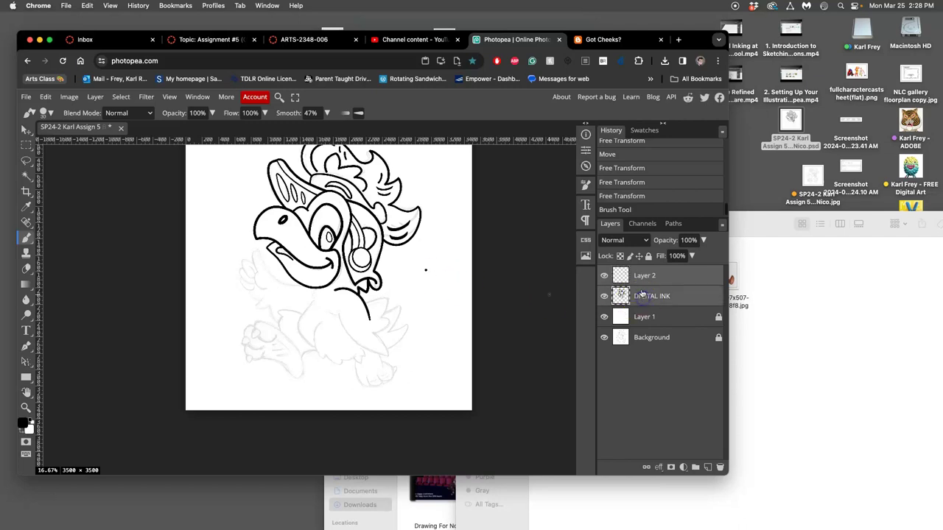
left_click(645, 279)
left_click(650, 295)
left_click_drag(648, 277, 650, 308)
left_click(649, 278)
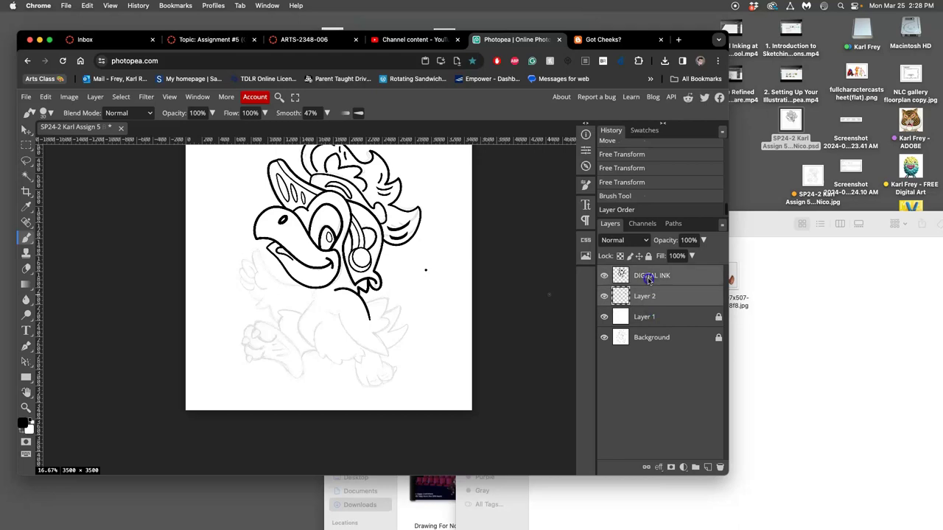
key("super+e")
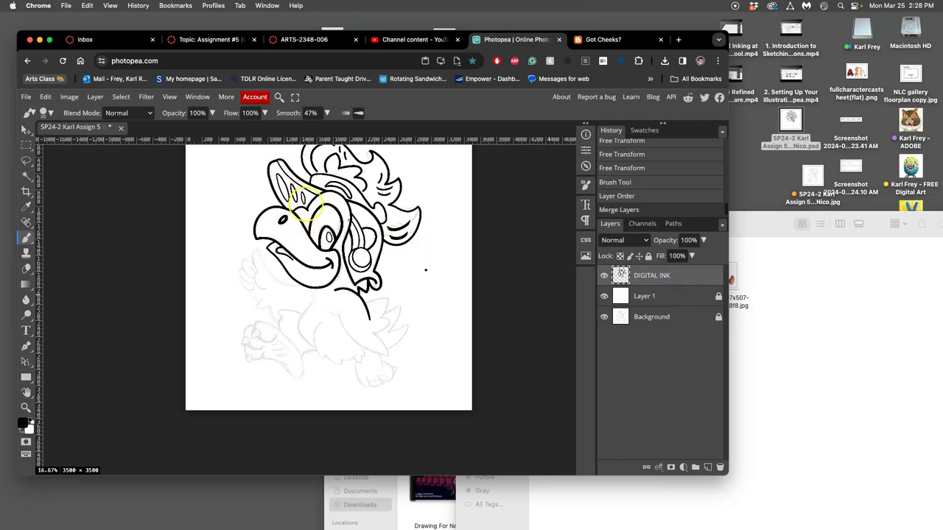
- Lasso the stray dot beside the head, delete it, and deselect
left_click(26, 162)
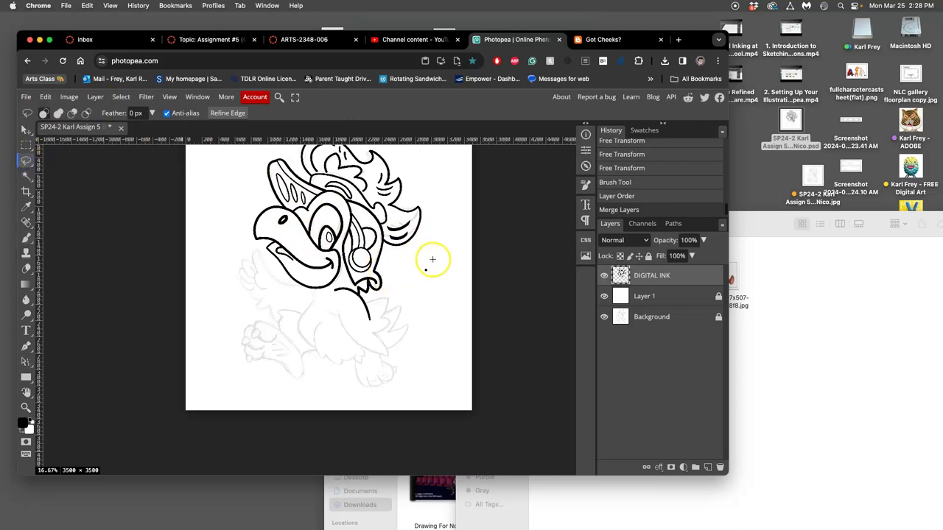
mouse_move(432, 258)
left_mouse_down()
mouse_move(414, 284)
mouse_move(429, 259)
left_mouse_up()
scroll(439, 249, "up", 3)
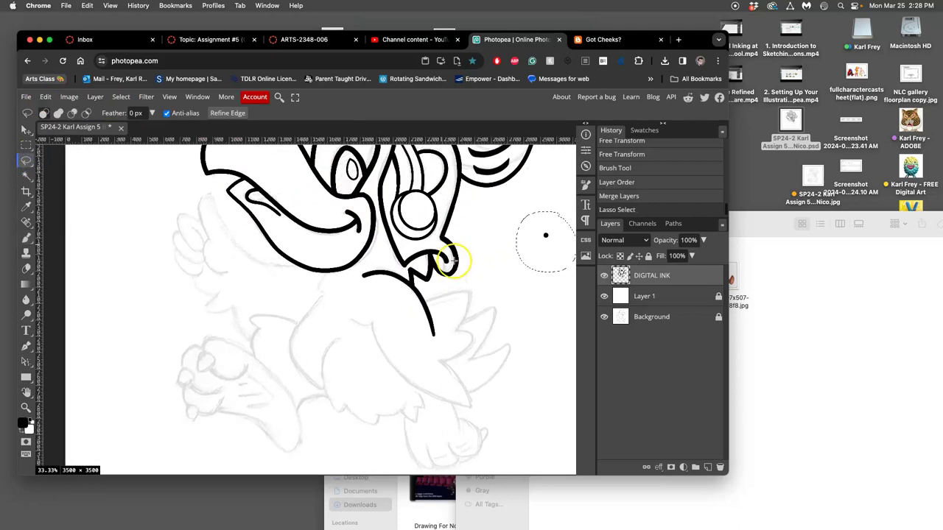
scroll(457, 280, "down", 1)
key("Delete")
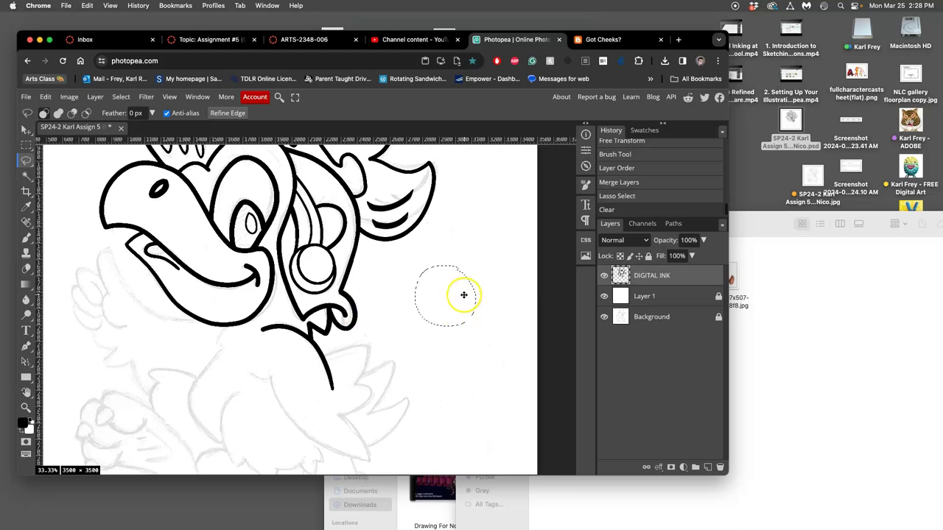
key("super+d")
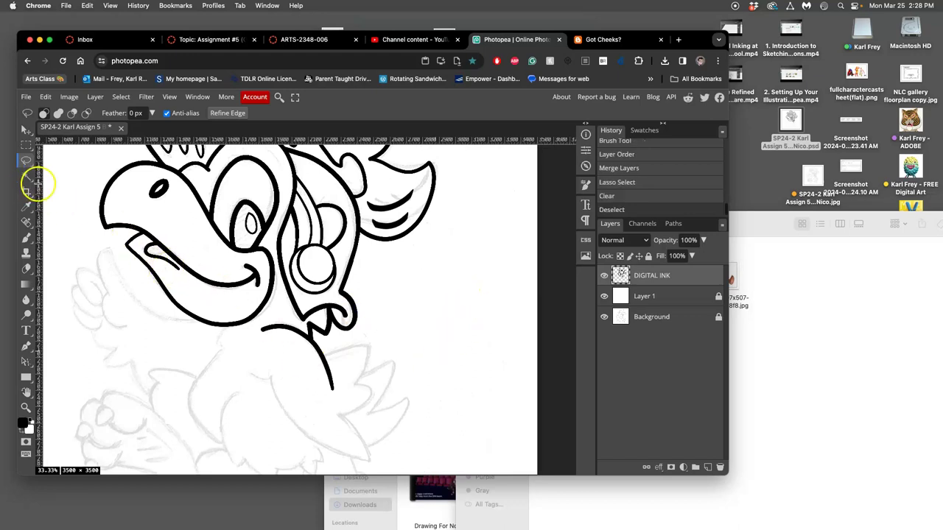
- Ink the chest line and the body contours running down below the head
left_click(26, 237)
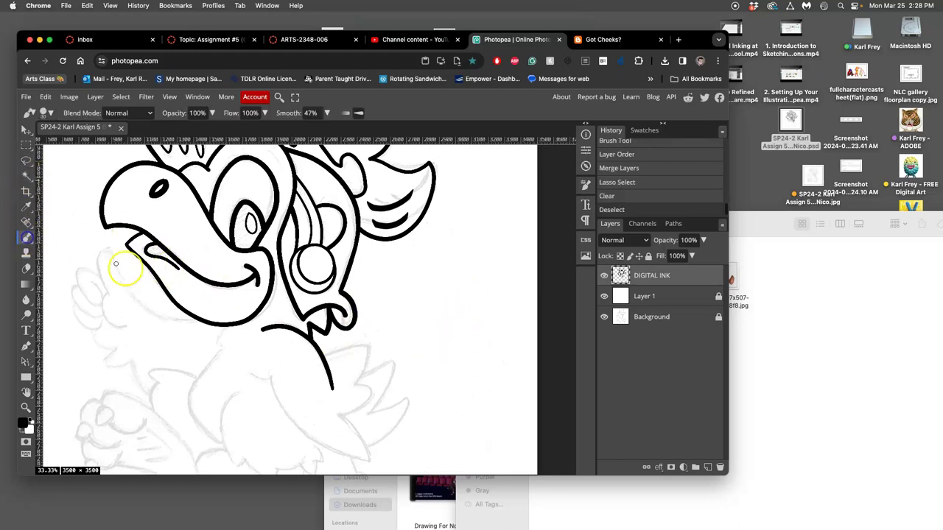
scroll(347, 287, "down", 3)
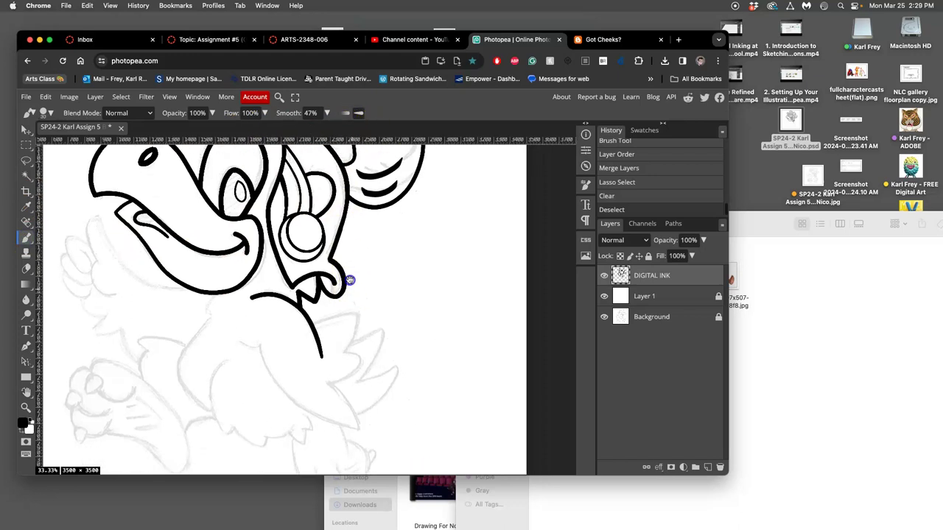
mouse_move(310, 297)
left_mouse_down()
mouse_move(305, 290)
mouse_move(350, 281)
left_mouse_up()
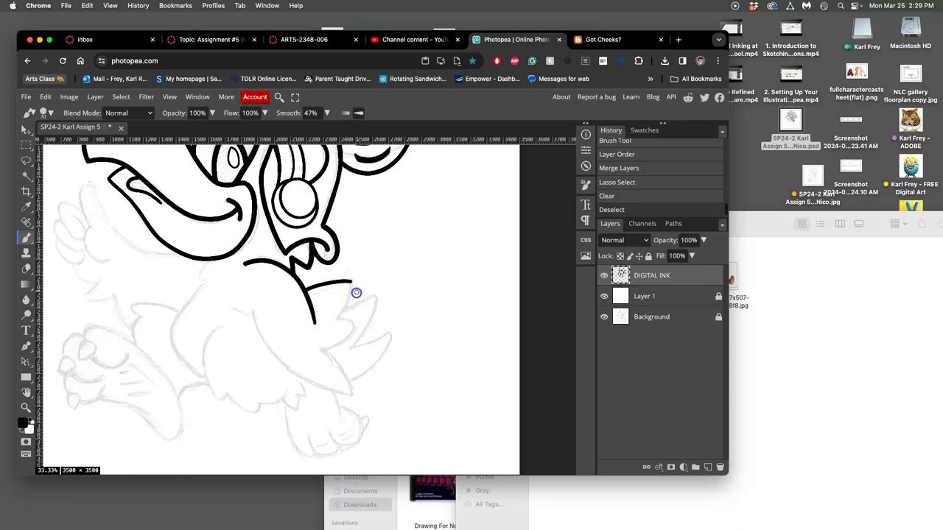
left_click_drag(349, 302, 332, 324)
left_click_drag(354, 341, 318, 349)
mouse_move(335, 359)
left_mouse_down()
mouse_move(351, 378)
mouse_move(353, 409)
left_mouse_up()
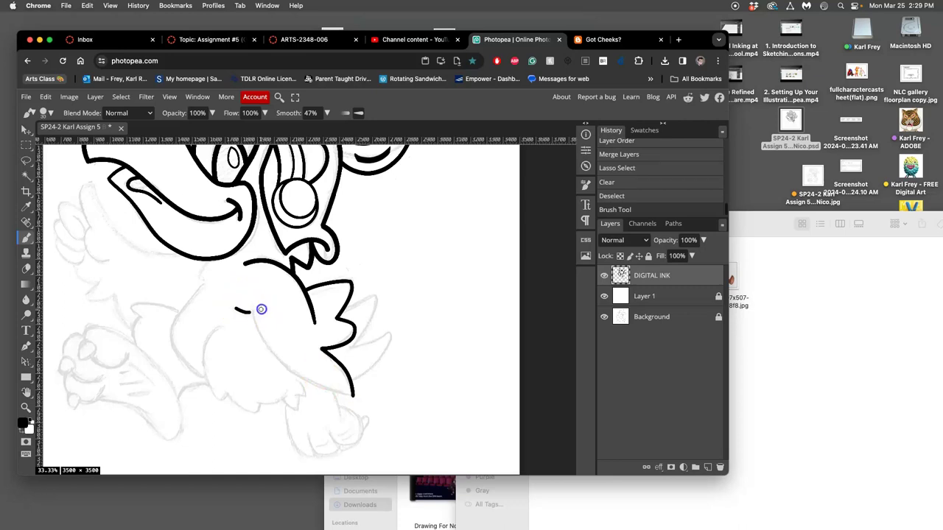
- Draw the wing edge from the hook down toward the tip, undoing a bad stroke
left_click_drag(258, 326, 269, 360)
left_click(270, 340)
key("super+z")
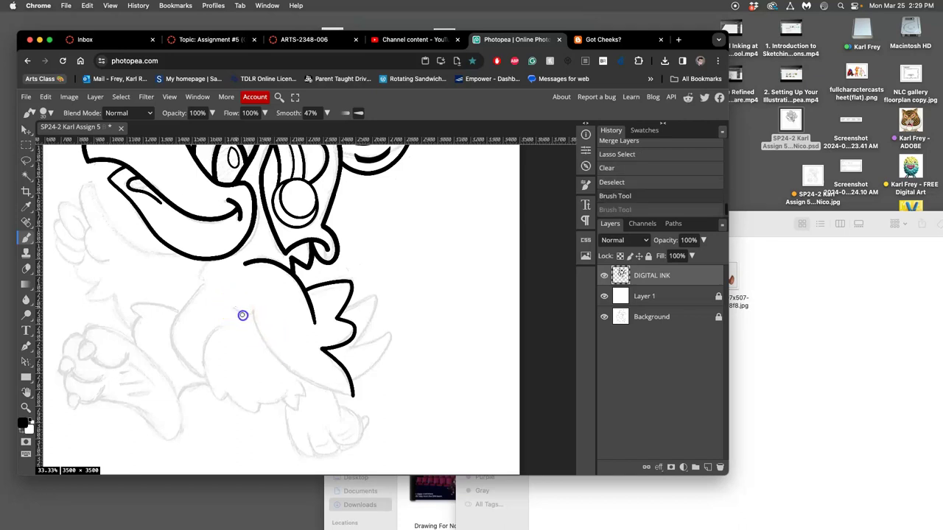
left_click(259, 312)
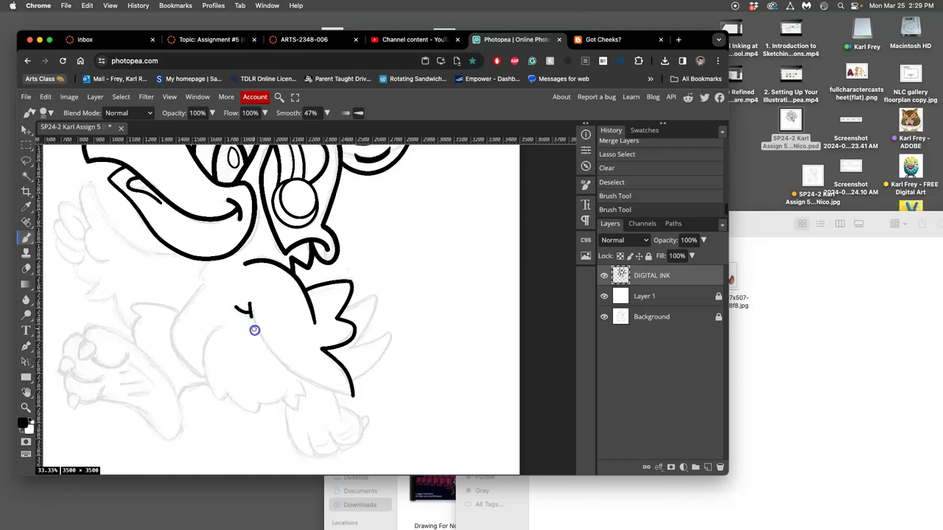
mouse_move(254, 330)
left_mouse_down()
mouse_move(270, 353)
mouse_move(335, 391)
left_mouse_up()
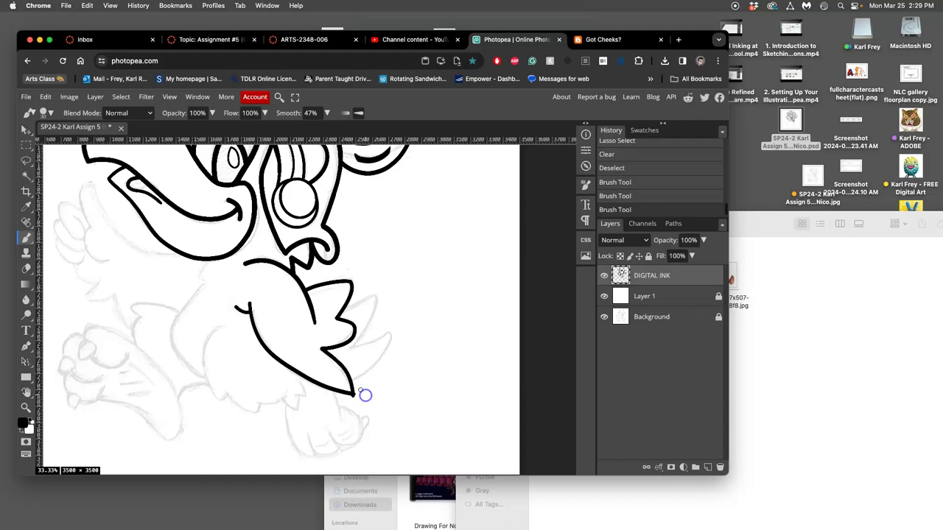
- Finish the wing outline to its pointed tip and bring the tip into view
mouse_move(358, 325)
left_mouse_down()
mouse_move(316, 299)
mouse_move(303, 304)
mouse_move(345, 326)
left_mouse_up()
scroll(344, 326, "up", 5)
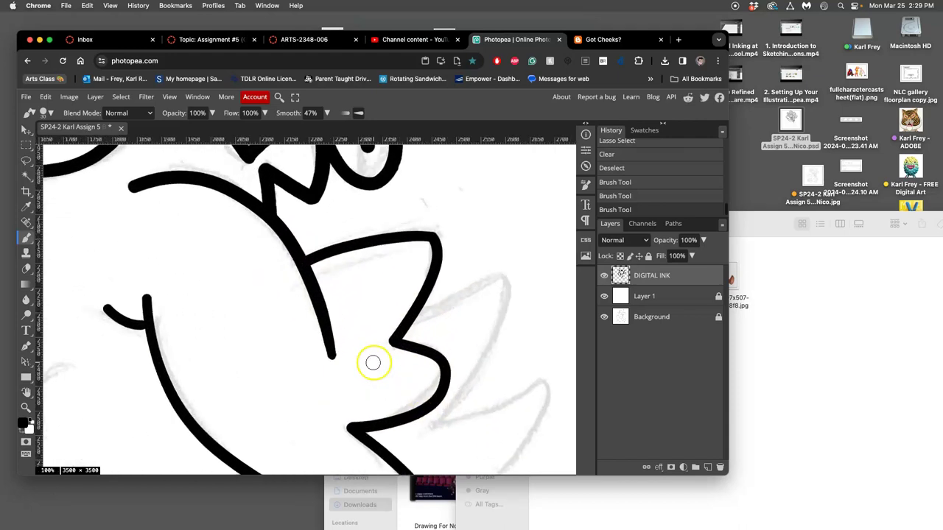
mouse_move(395, 414)
left_mouse_down()
mouse_move(343, 246)
mouse_move(355, 346)
left_mouse_up()
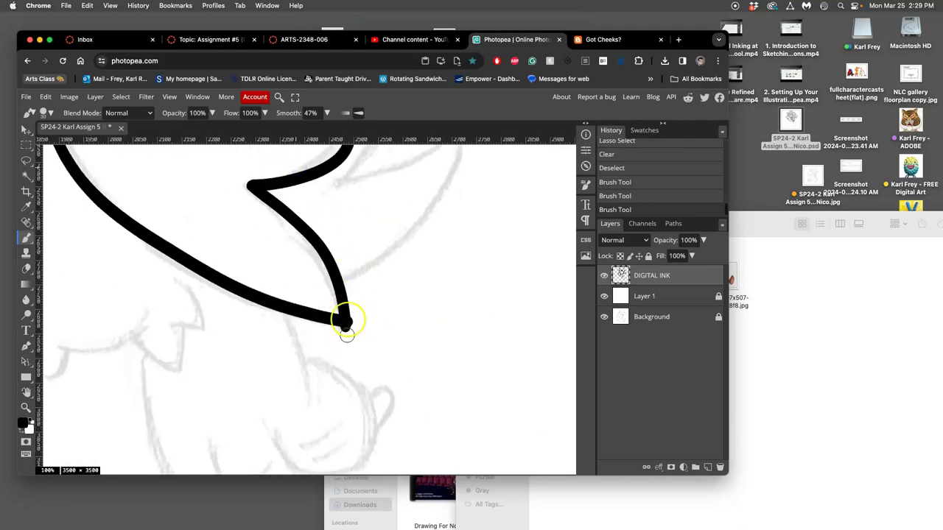
- Lasso the blobby end of the wing stroke, delete it, and deselect
left_click(26, 161)
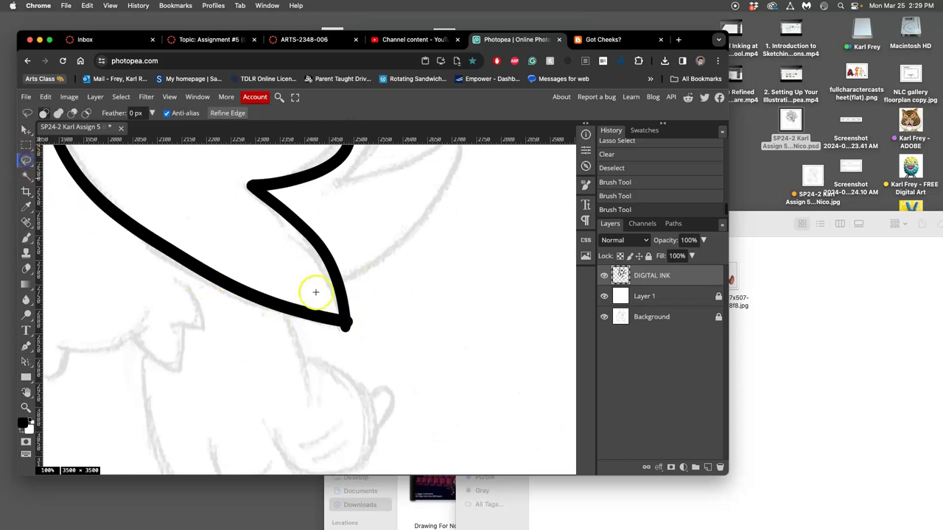
scroll(356, 313, "up", 3)
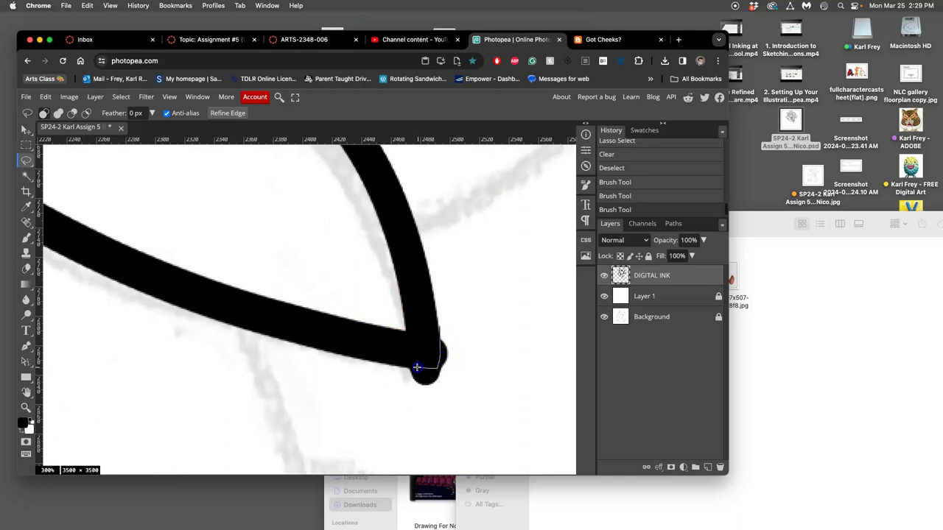
mouse_move(401, 367)
left_mouse_down()
mouse_move(398, 393)
mouse_move(467, 391)
mouse_move(454, 330)
mouse_move(442, 347)
left_mouse_up()
key("Delete")
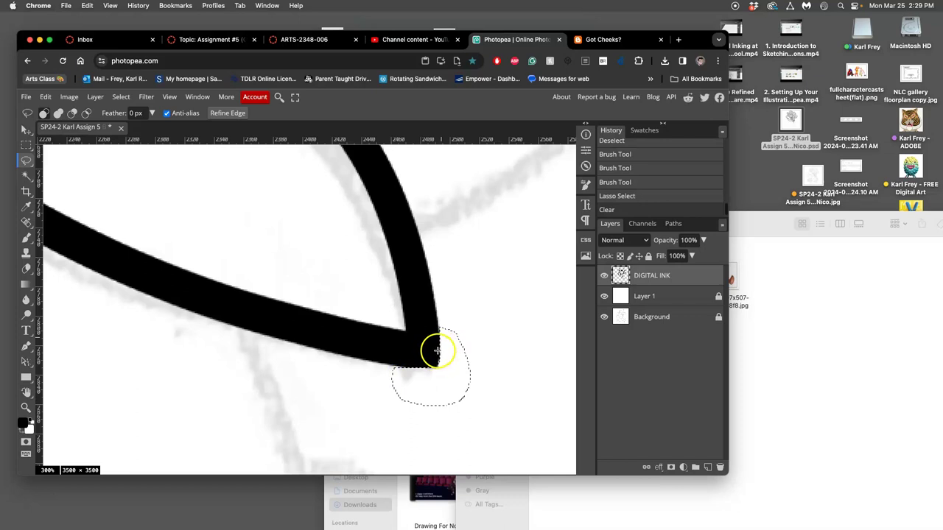
key("ctrl+d")
- Ink the edge left of the beak, extending the stroke upward beside it
scroll(422, 396, "down", 10)
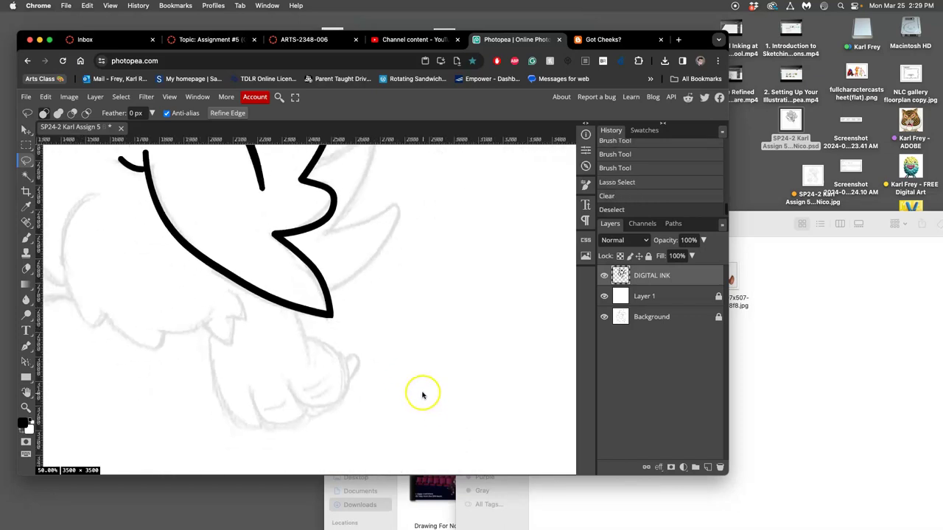
scroll(330, 287, "up", 3)
scroll(331, 287, "left", 4)
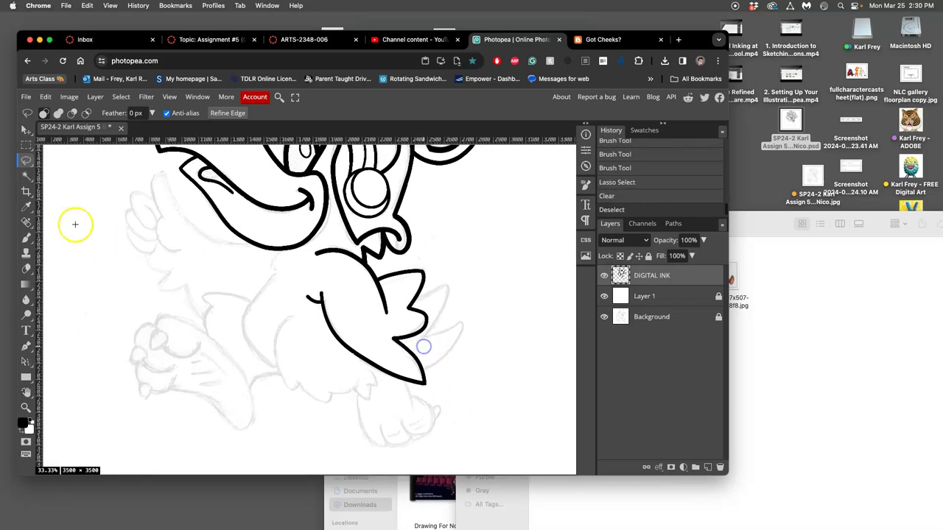
left_click(24, 238)
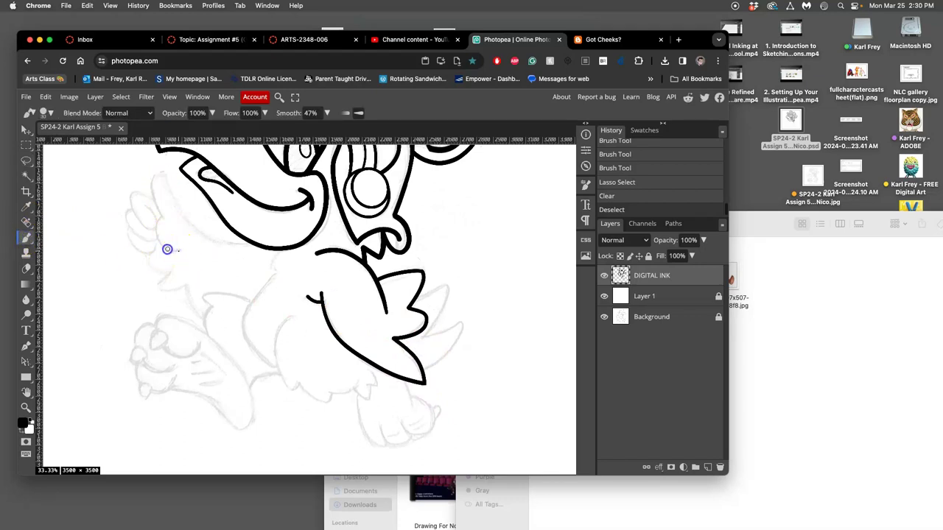
left_click_drag(161, 246, 152, 236)
left_click_drag(150, 191, 157, 168)
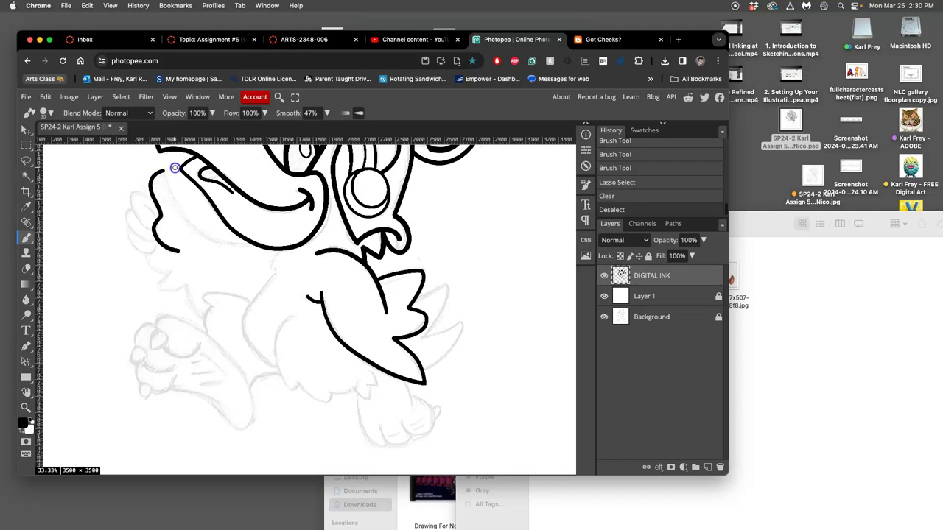
left_click_drag(176, 167, 166, 172)
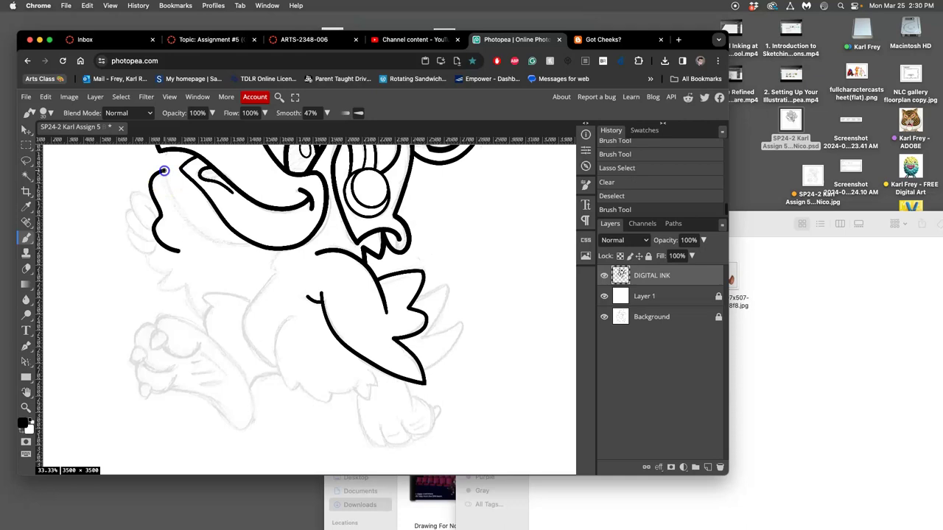
- Curve the cheek outline around from the beak and close the gap at its bottom
mouse_move(170, 198)
left_mouse_down()
mouse_move(207, 241)
mouse_move(272, 244)
left_mouse_up()
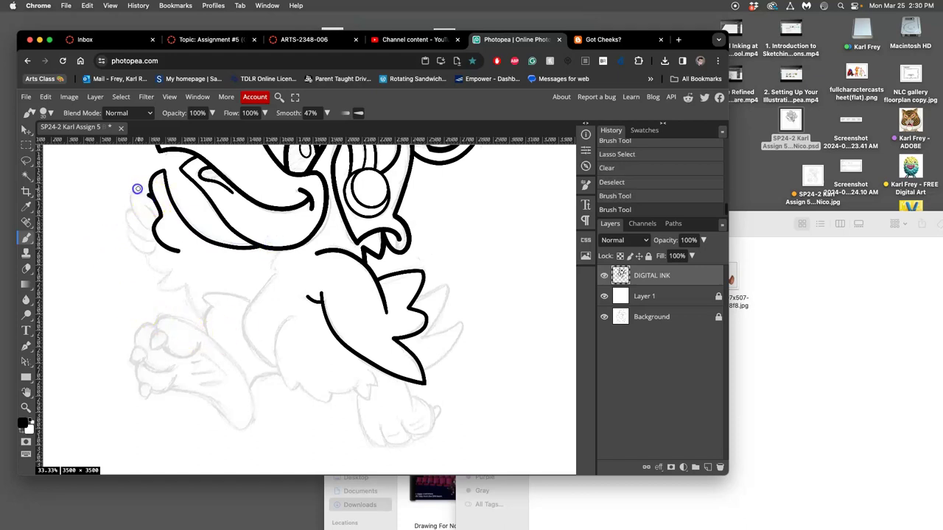
mouse_move(123, 201)
left_mouse_down()
mouse_move(129, 216)
mouse_move(162, 231)
left_mouse_up()
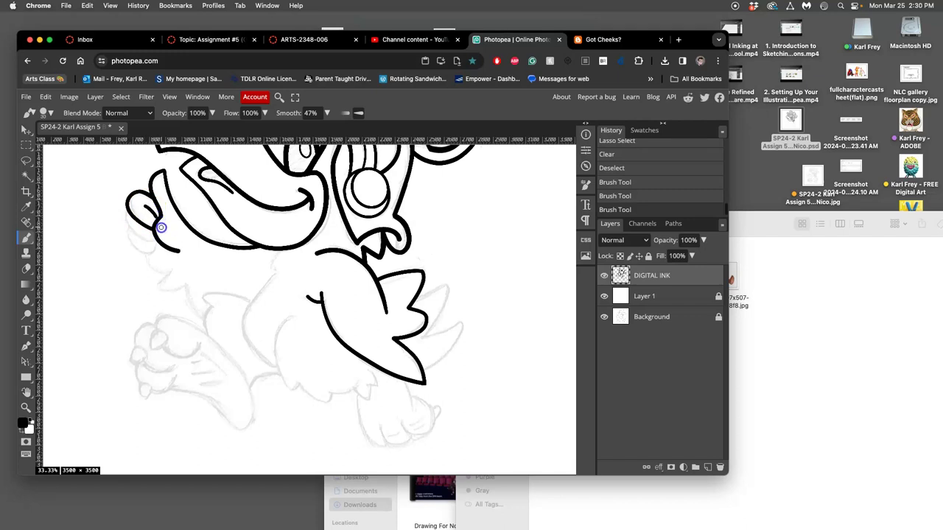
left_click_drag(161, 230, 158, 248)
left_click(163, 231)
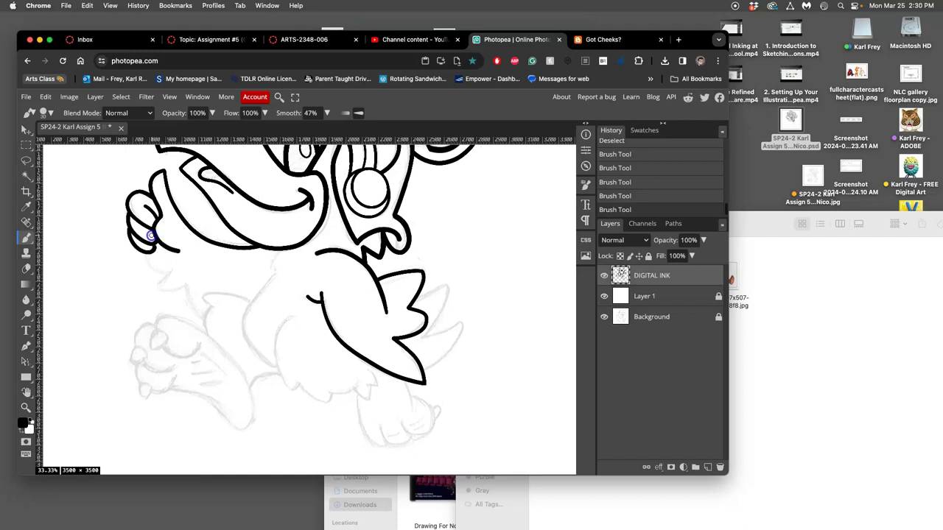
left_click_drag(148, 235, 147, 245)
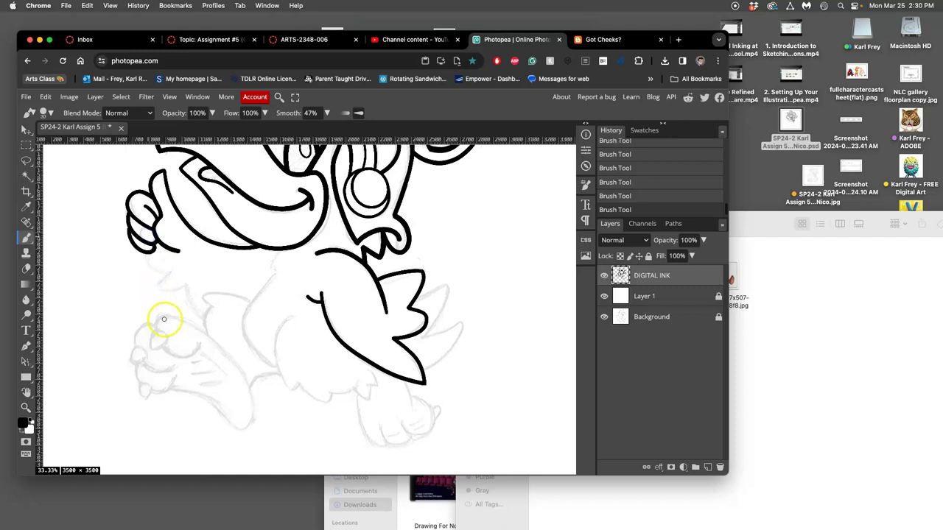
left_click(146, 250)
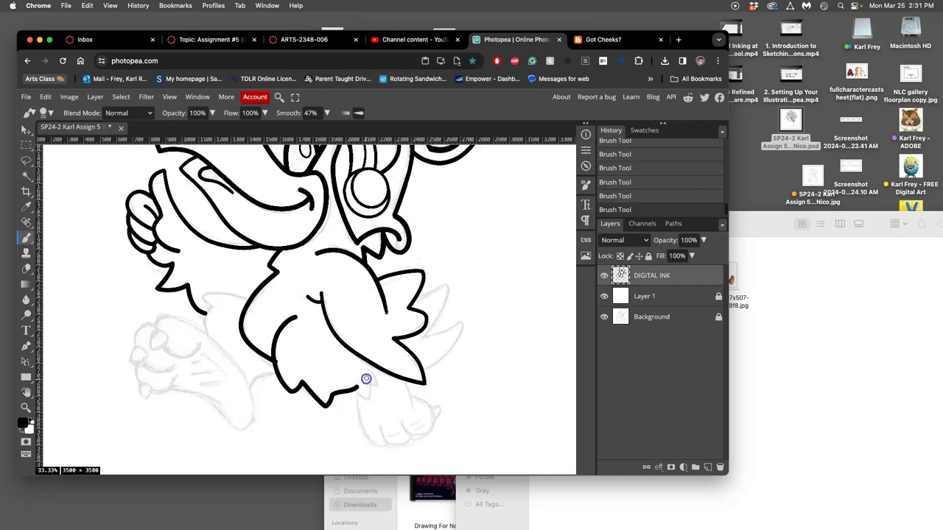
- Draw a short curve below the wing, then undo it
left_click_drag(334, 395, 360, 383)
key("super+z")
- Zoom into the lower body, undo the last two strokes, and rotate the canvas view
key("super+equal")
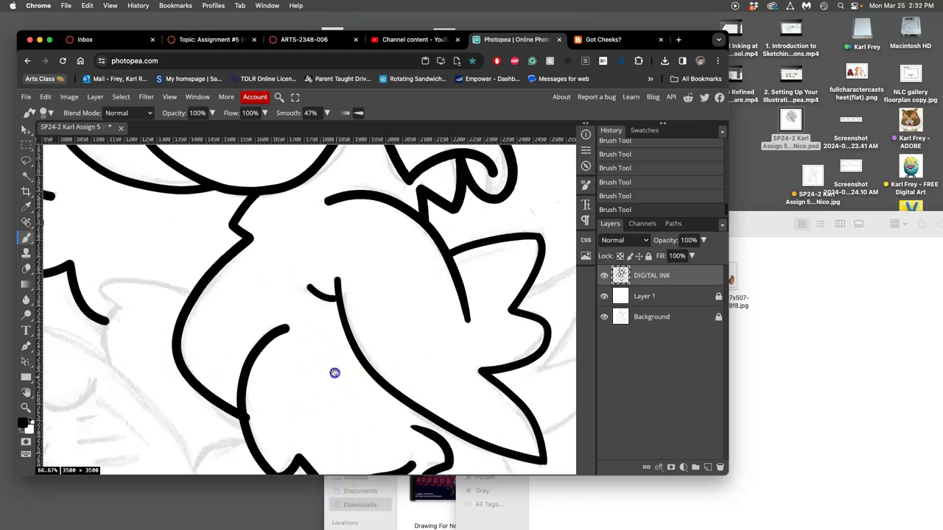
left_click_drag(335, 373, 330, 255)
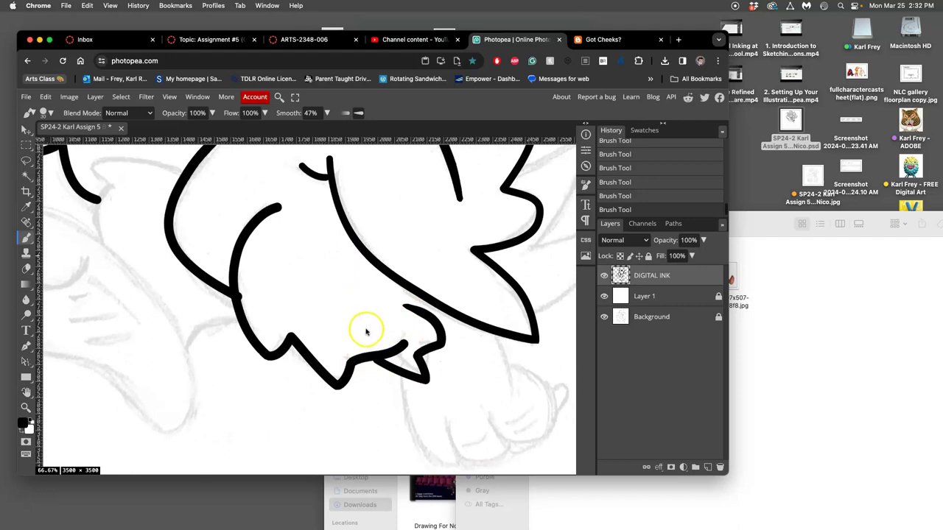
key("super+z")
key("super+z")
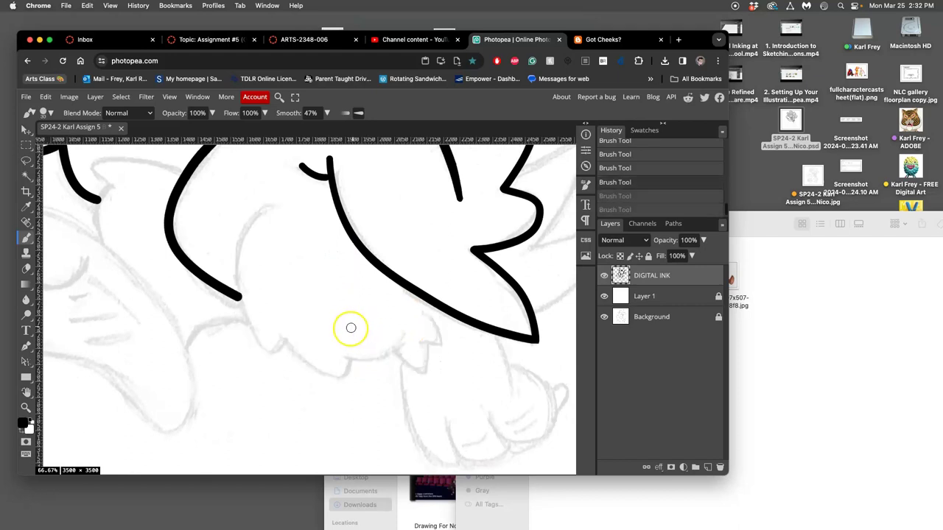
left_click(26, 394)
left_click_drag(181, 280, 349, 229)
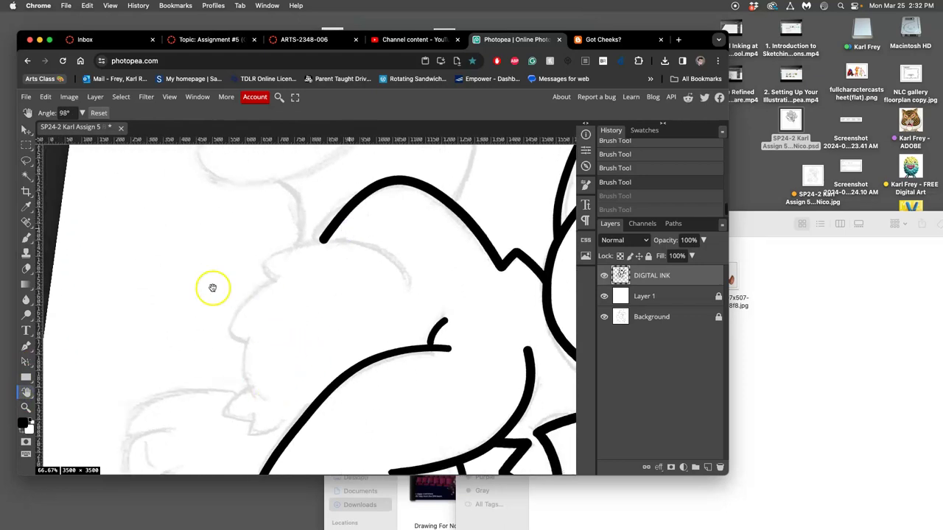
- Ink the zigzag fluffy body edge upward and a curve down from the head outline
left_click(27, 237)
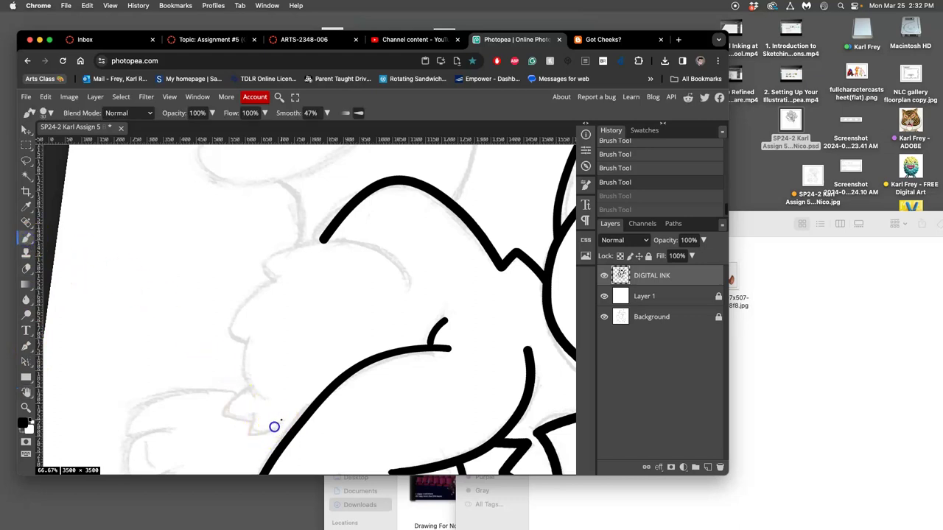
left_click_drag(260, 434, 238, 436)
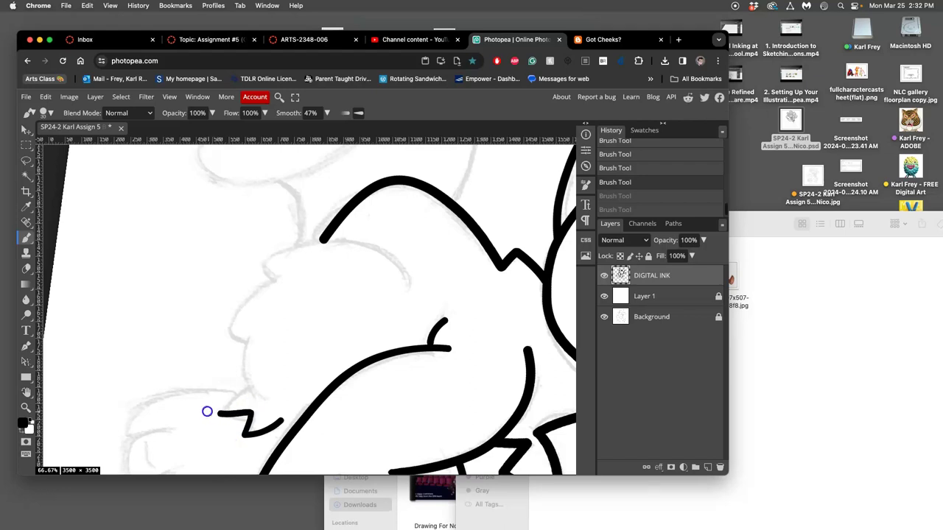
left_click_drag(203, 411, 219, 390)
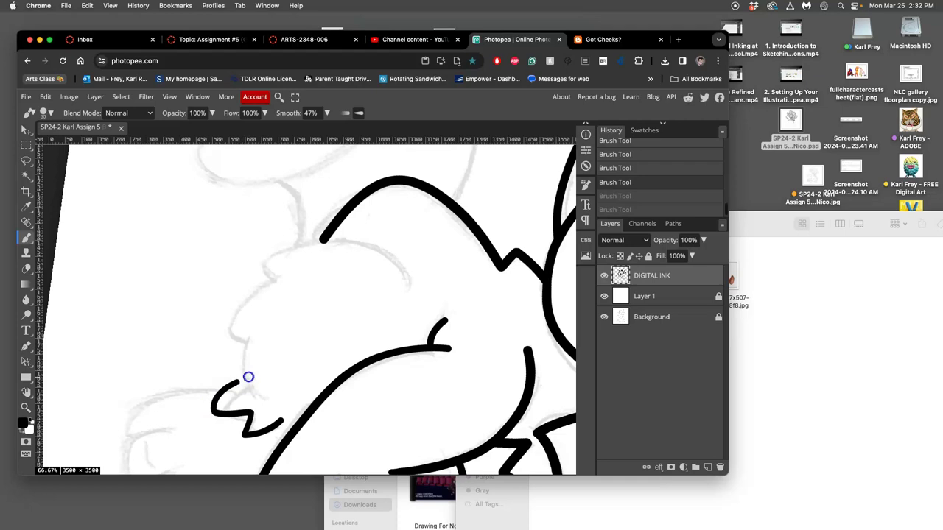
key("super+shift+z")
key("super+shift+z")
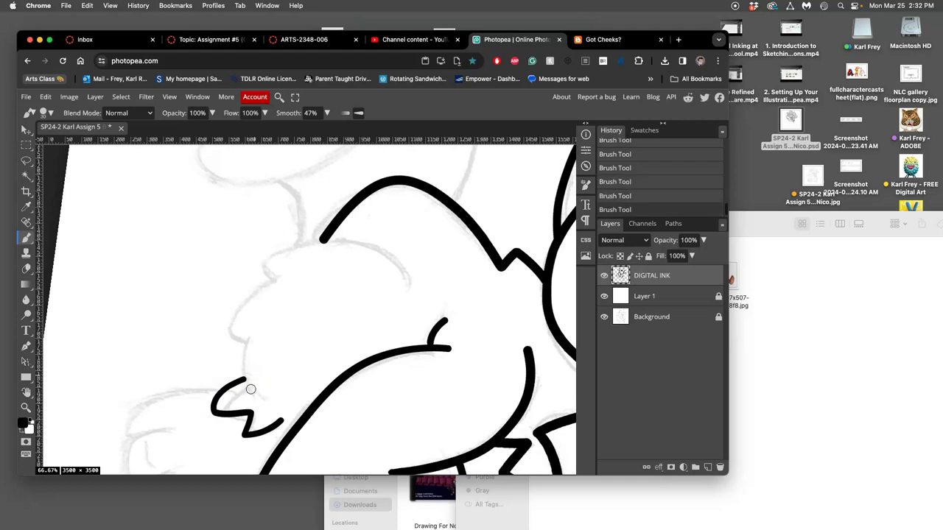
mouse_move(241, 363)
left_mouse_down()
mouse_move(257, 321)
mouse_move(239, 338)
mouse_move(228, 317)
mouse_move(283, 275)
left_mouse_up()
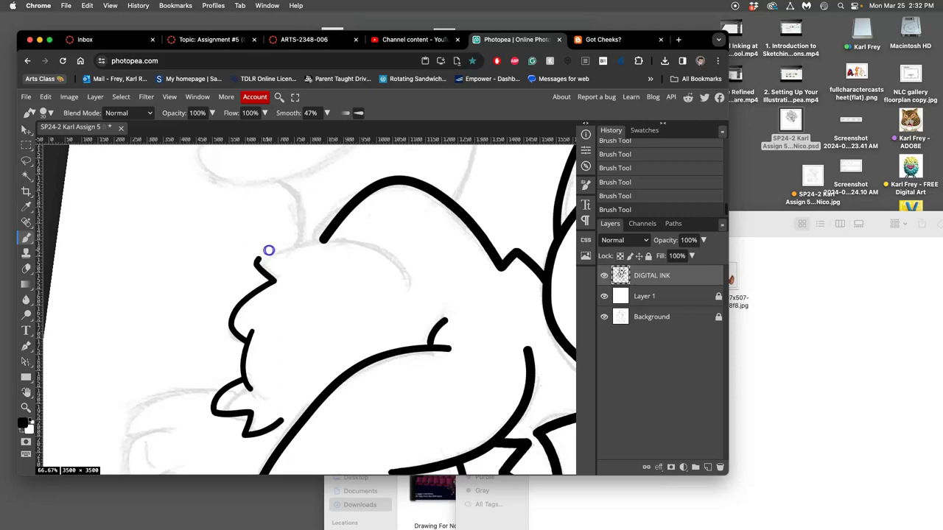
mouse_move(346, 240)
left_mouse_down()
mouse_move(398, 261)
mouse_move(411, 290)
left_mouse_up()
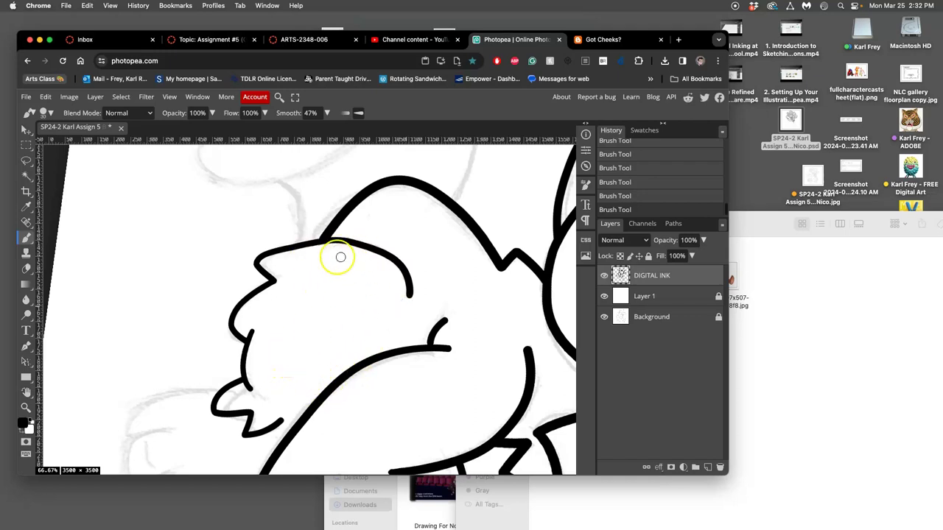
- Lasso the extra curved stroke inside the tuft, clear it, and deselect
left_click(26, 160)
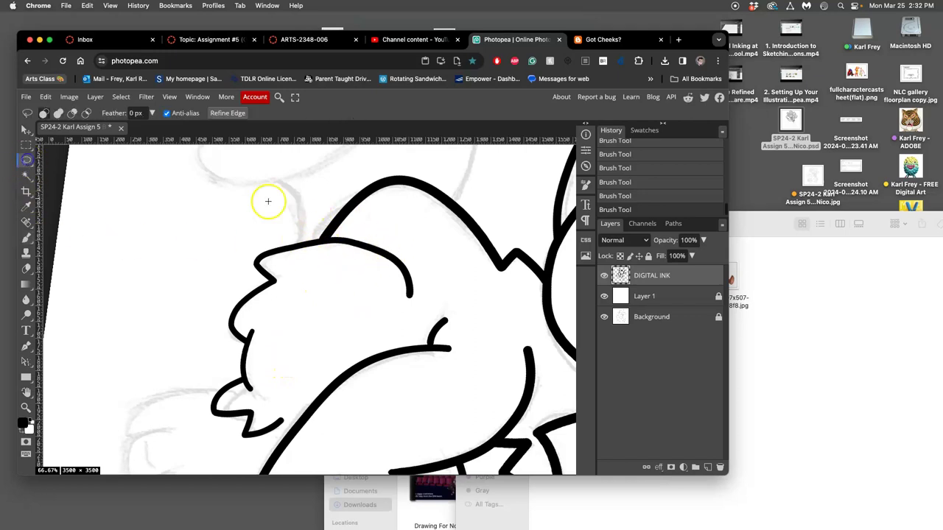
mouse_move(333, 236)
left_mouse_down()
mouse_move(370, 296)
mouse_move(410, 311)
mouse_move(426, 256)
mouse_move(383, 228)
left_mouse_up()
key("BackSpace")
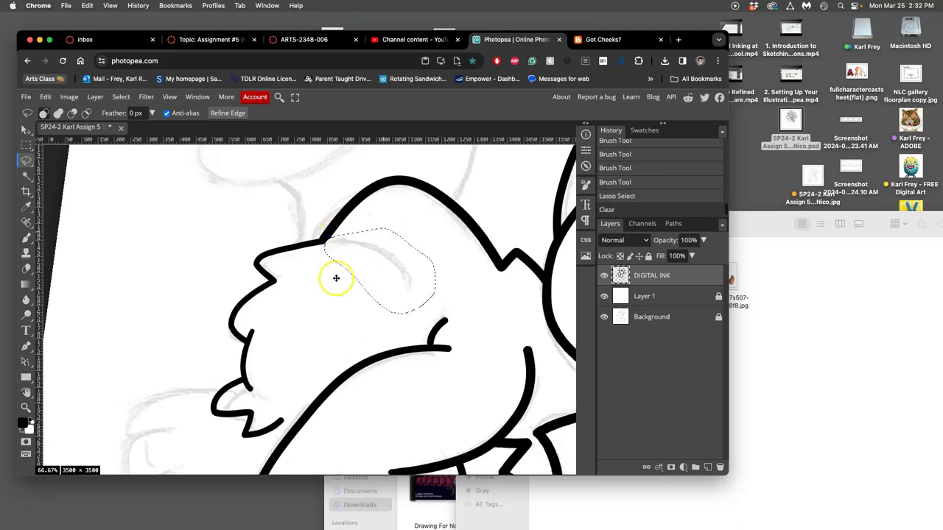
left_click(26, 237)
key("super+d")
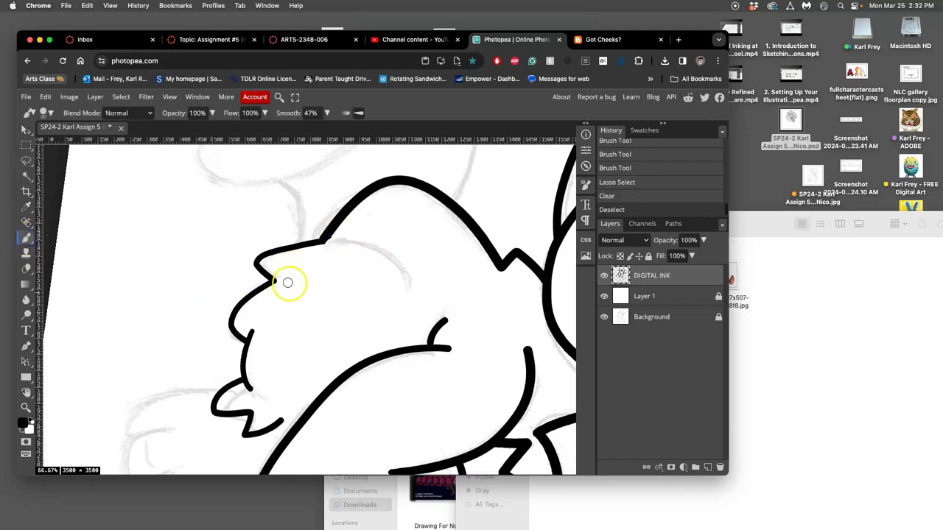
- Reset the canvas rotation to upright and pan to the thumb and smile area
left_click(26, 392)
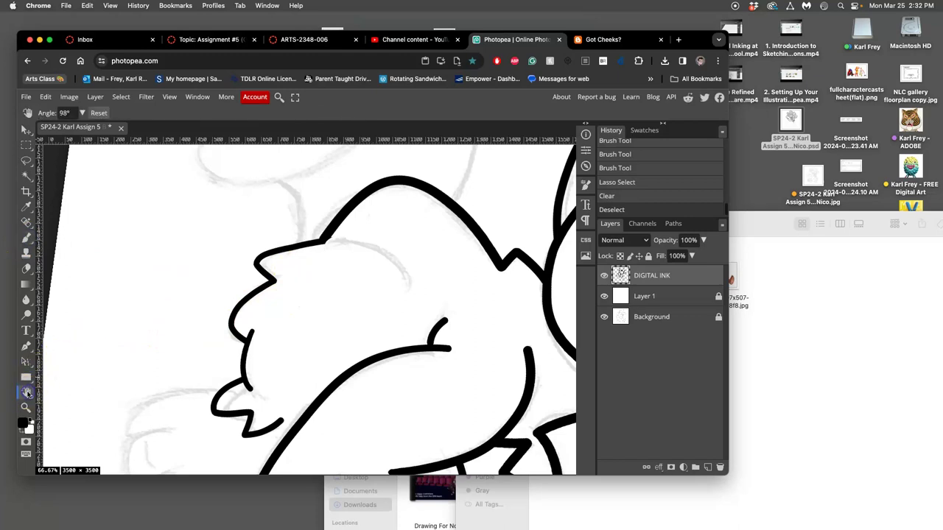
double_click(27, 392)
mouse_move(375, 332)
left_mouse_down()
mouse_move(261, 248)
mouse_move(314, 292)
left_mouse_up()
scroll(309, 298, "down", 6)
scroll(309, 298, "right", 5)
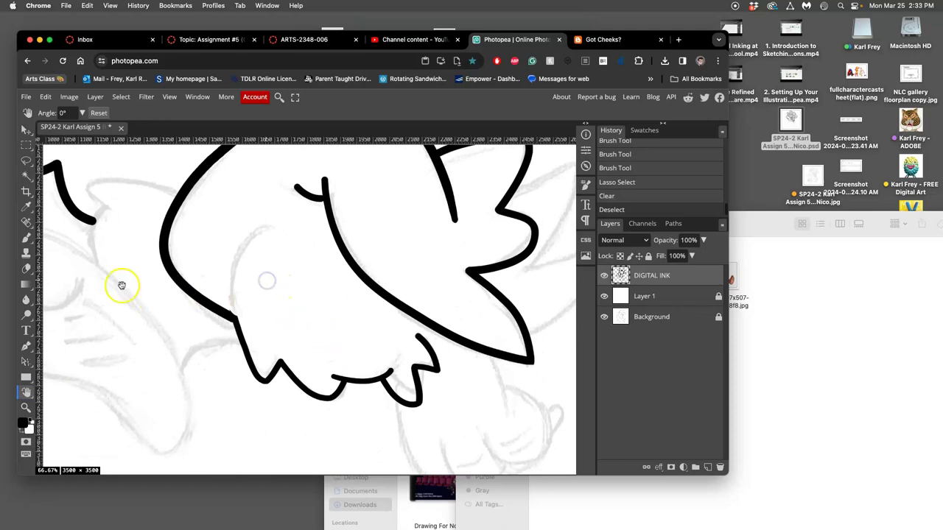
- Ink the curved arm line across the body and retrace the outline along the feathers
left_click(26, 237)
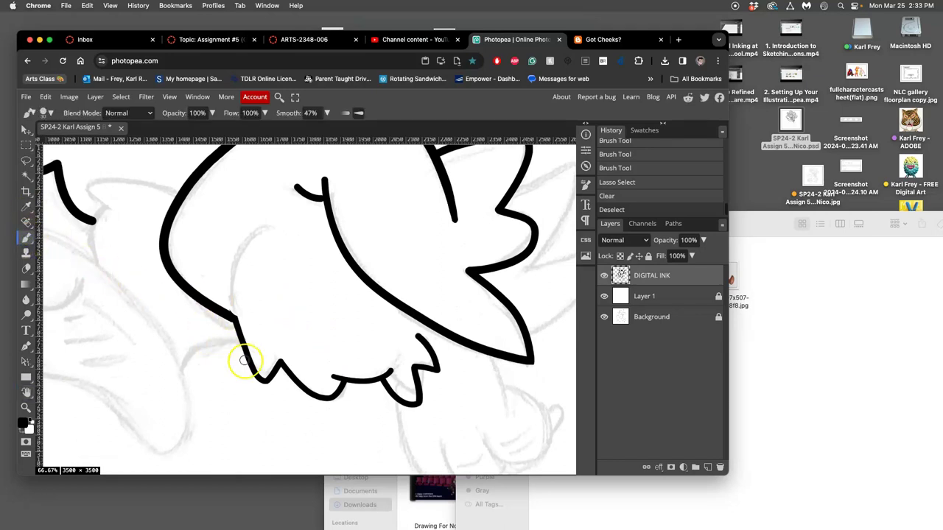
left_click_drag(246, 355, 242, 346)
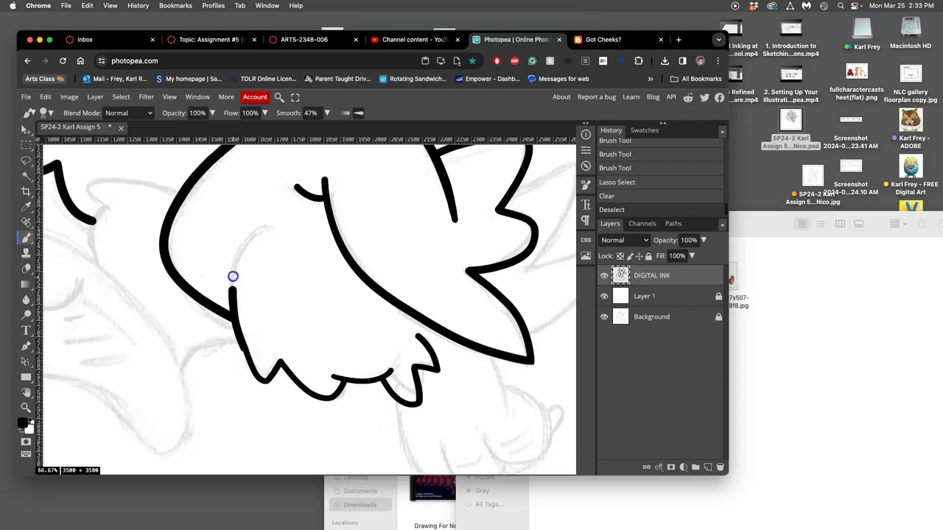
mouse_move(233, 276)
left_mouse_down()
mouse_move(241, 246)
mouse_move(273, 214)
mouse_move(294, 226)
left_mouse_up()
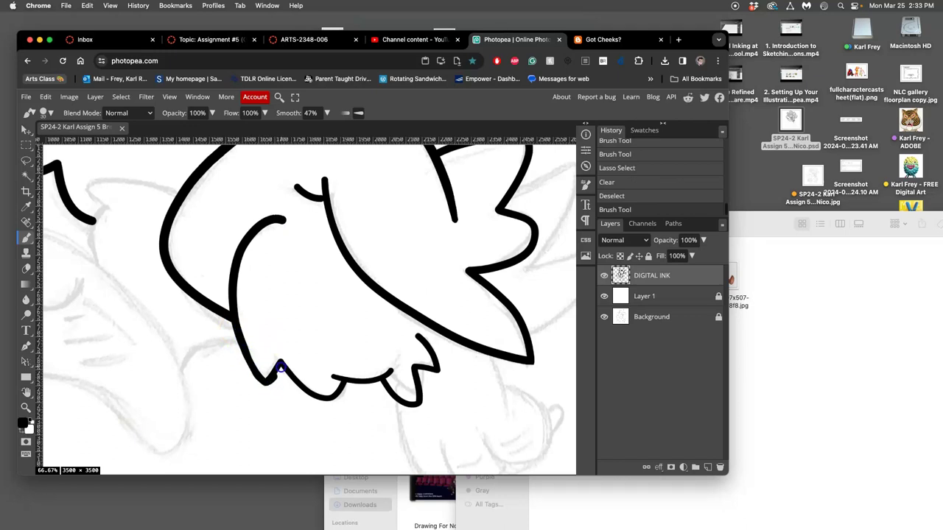
left_click(282, 356)
left_click_drag(331, 253, 341, 261)
- Add another pointed feather spike to the wing's lower tuft
scroll(341, 261, "down", 5)
scroll(341, 261, "right", 5)
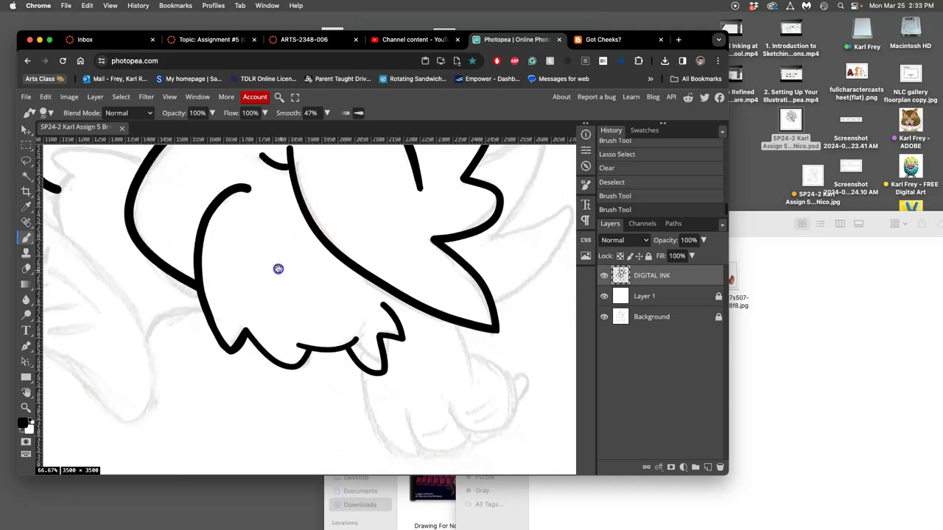
scroll(243, 230, "up", 5)
scroll(243, 231, "right", 4)
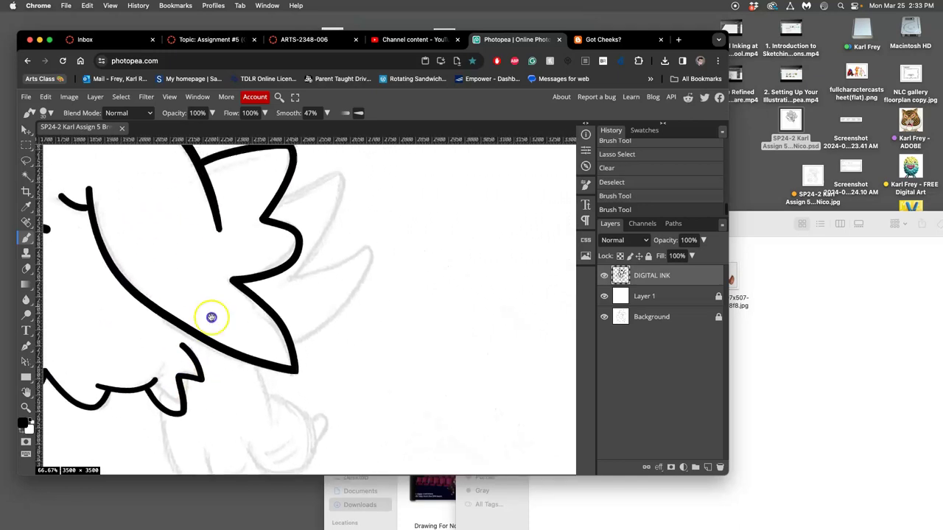
mouse_move(257, 262)
left_mouse_down()
mouse_move(263, 226)
mouse_move(338, 191)
mouse_move(317, 251)
mouse_move(268, 313)
mouse_move(364, 251)
mouse_move(367, 265)
mouse_move(346, 314)
mouse_move(269, 375)
left_mouse_up()
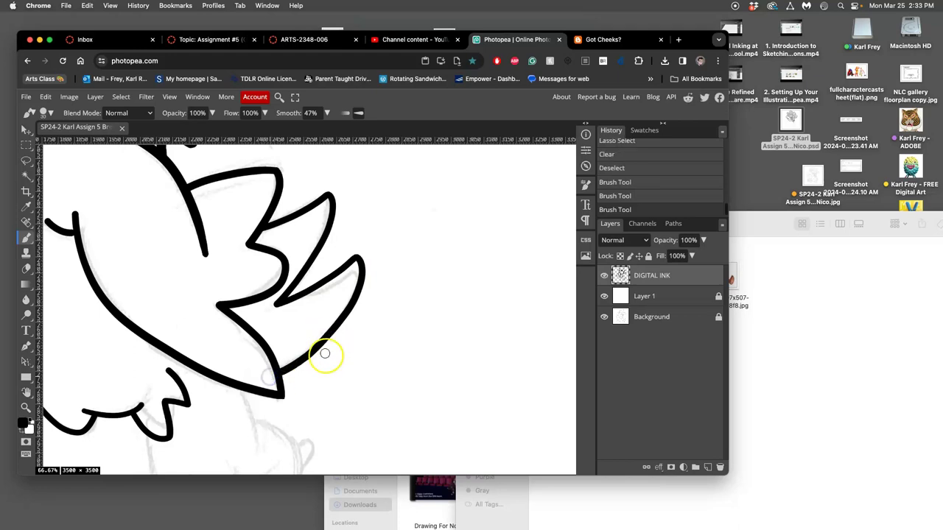
scroll(312, 345, "down", 6)
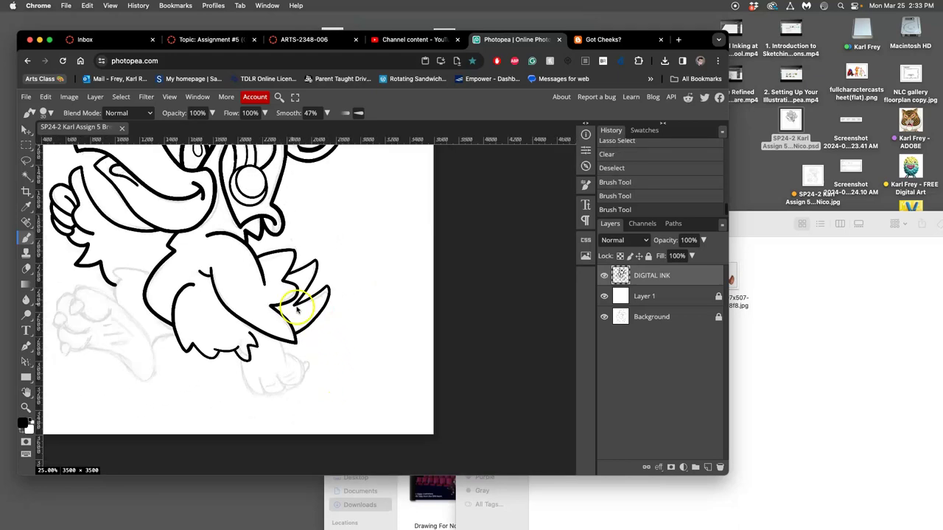
scroll(337, 287, "up", 6)
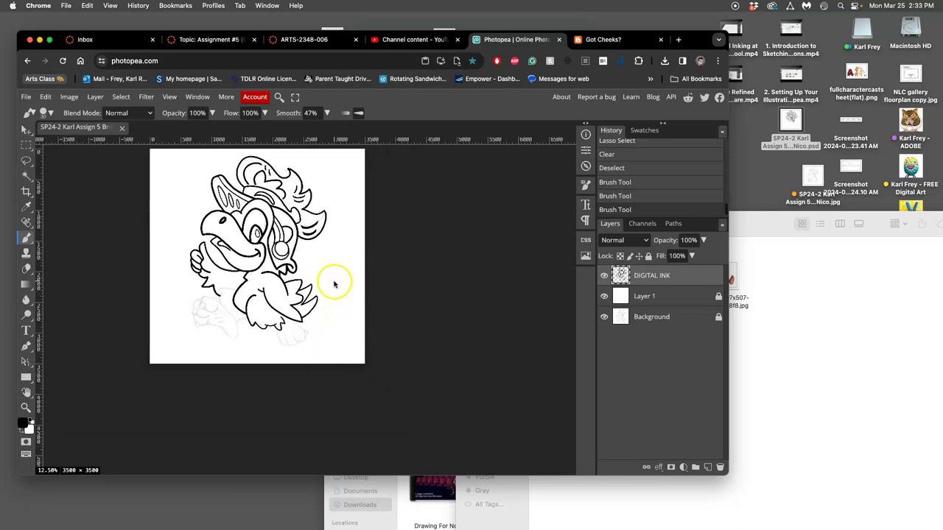
scroll(326, 287, "up", 1)
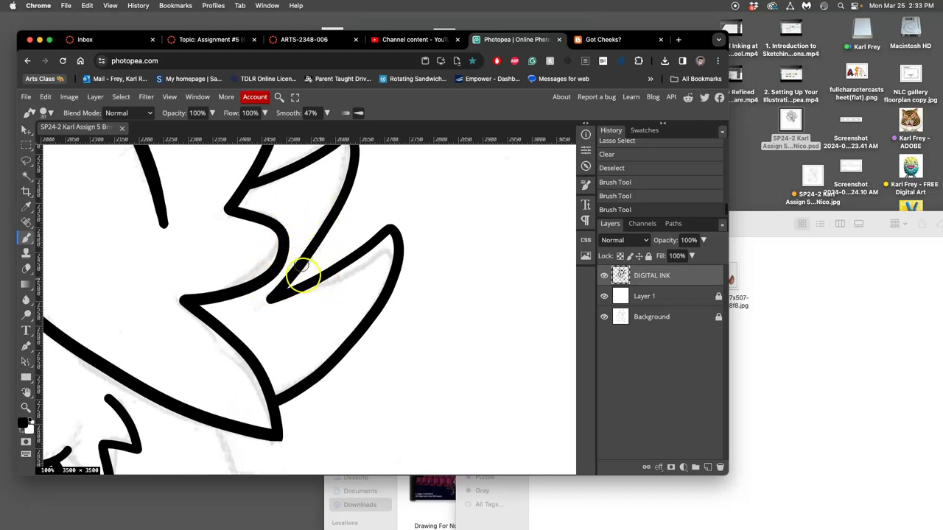
- Draw the arm down from the wing and the rounded fist shape beneath it
left_click_drag(273, 385, 339, 253)
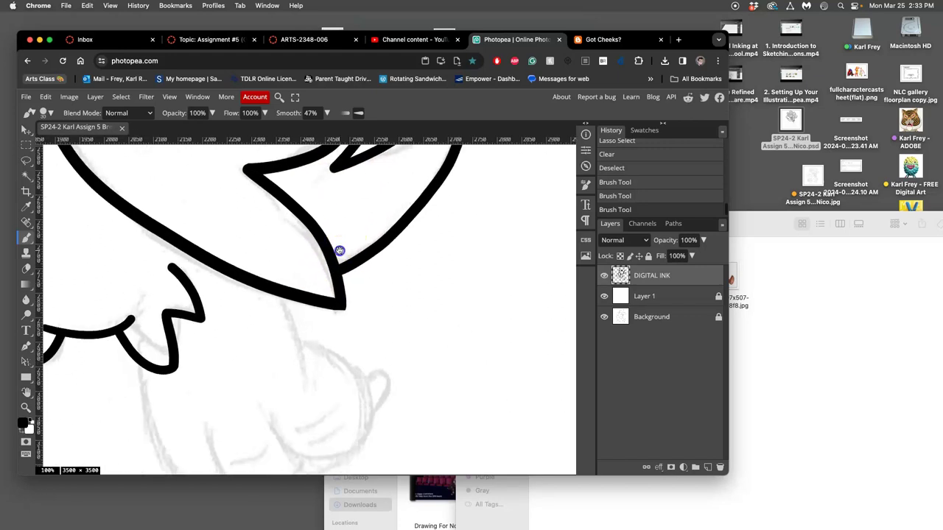
mouse_move(284, 298)
left_mouse_down()
mouse_move(307, 348)
mouse_move(301, 419)
left_mouse_up()
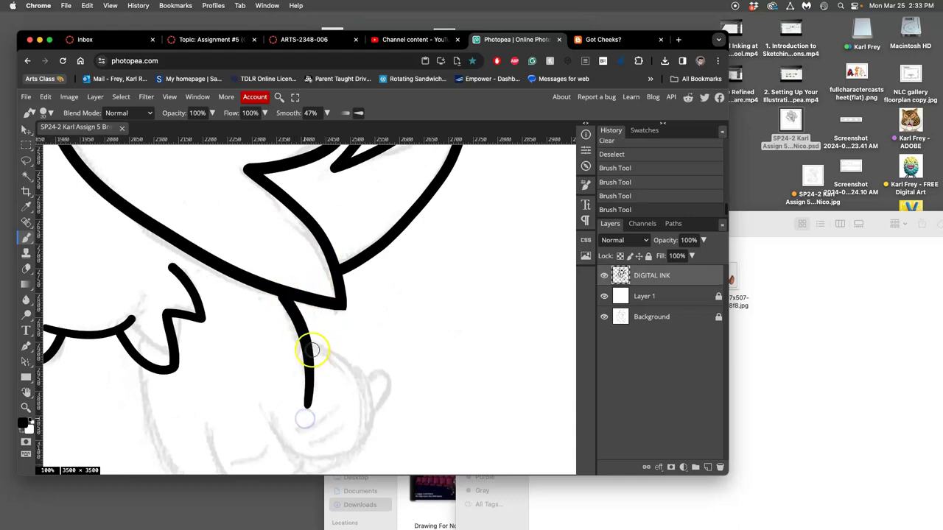
mouse_move(305, 347)
left_mouse_down()
mouse_move(337, 355)
mouse_move(358, 376)
mouse_move(363, 415)
mouse_move(351, 452)
mouse_move(319, 470)
mouse_move(288, 456)
mouse_move(265, 412)
mouse_move(280, 332)
left_mouse_up()
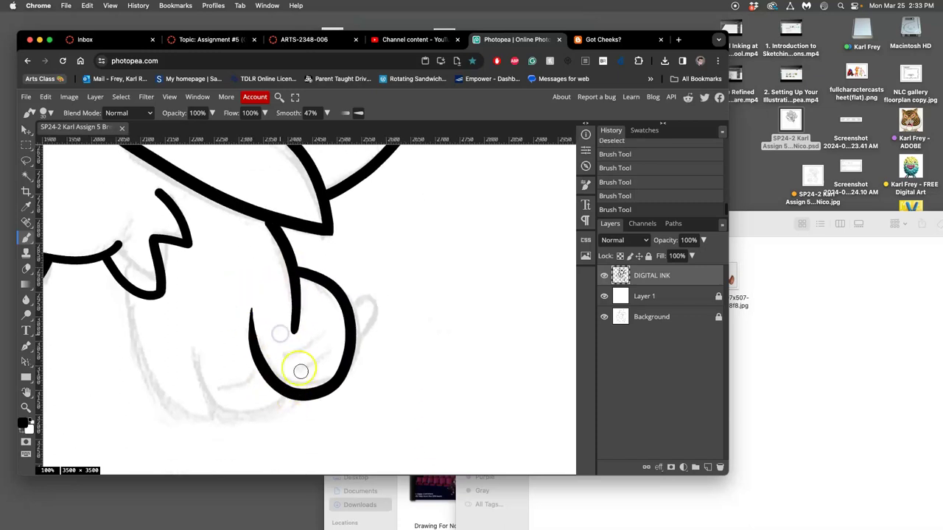
mouse_move(198, 322)
left_mouse_down()
mouse_move(198, 381)
mouse_move(219, 415)
mouse_move(257, 423)
mouse_move(292, 385)
left_mouse_up()
mouse_move(333, 278)
left_mouse_down()
mouse_move(354, 316)
mouse_move(359, 297)
mouse_move(372, 305)
mouse_move(373, 323)
mouse_move(351, 354)
left_mouse_up()
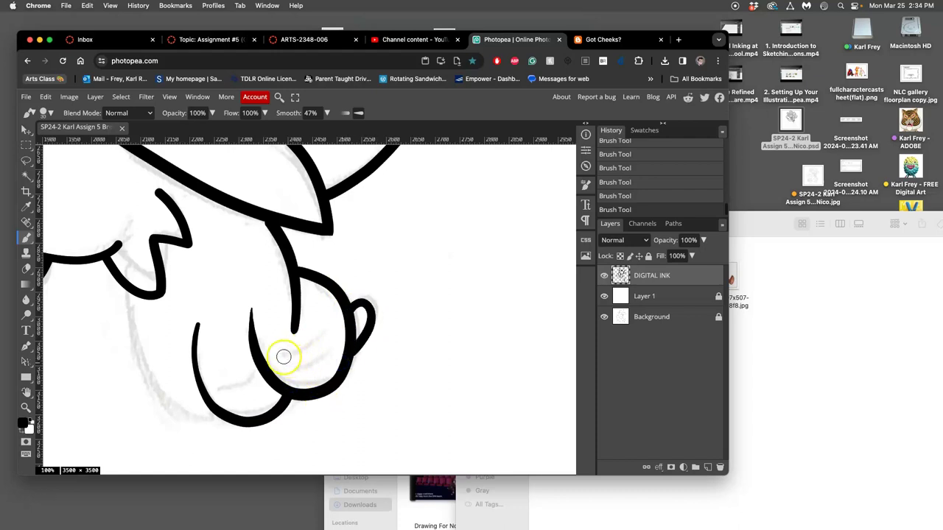
- Add finger creases, the fist's left side, knuckle dashes and the thumb line
mouse_move(284, 356)
left_mouse_down()
mouse_move(310, 348)
mouse_move(318, 317)
left_mouse_up()
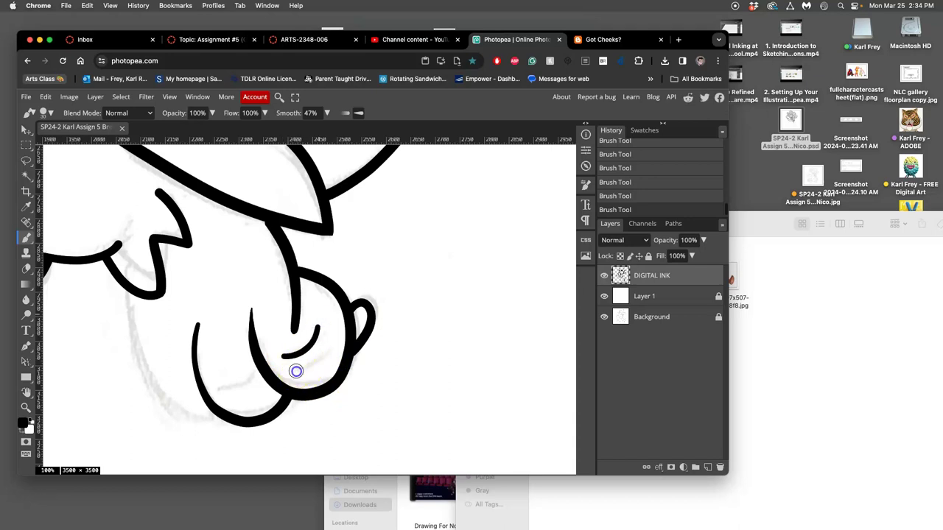
mouse_move(294, 372)
left_mouse_down()
mouse_move(318, 361)
mouse_move(329, 339)
left_mouse_up()
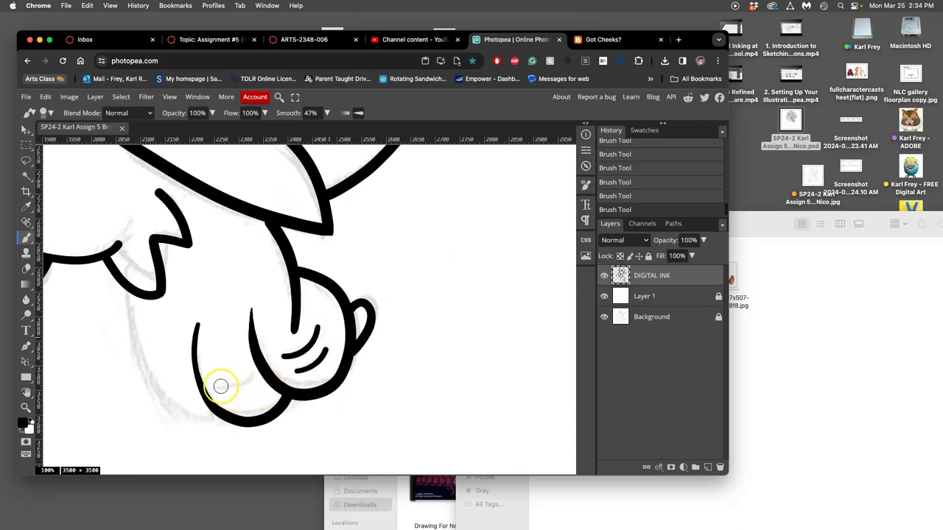
mouse_move(219, 385)
left_mouse_down()
mouse_move(240, 386)
mouse_move(255, 368)
left_mouse_up()
left_click(237, 403)
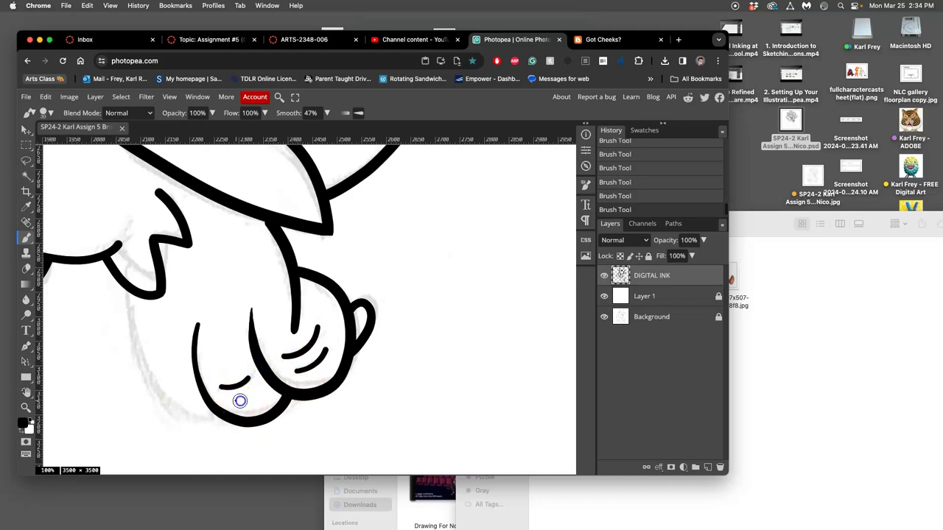
left_click_drag(233, 399, 263, 389)
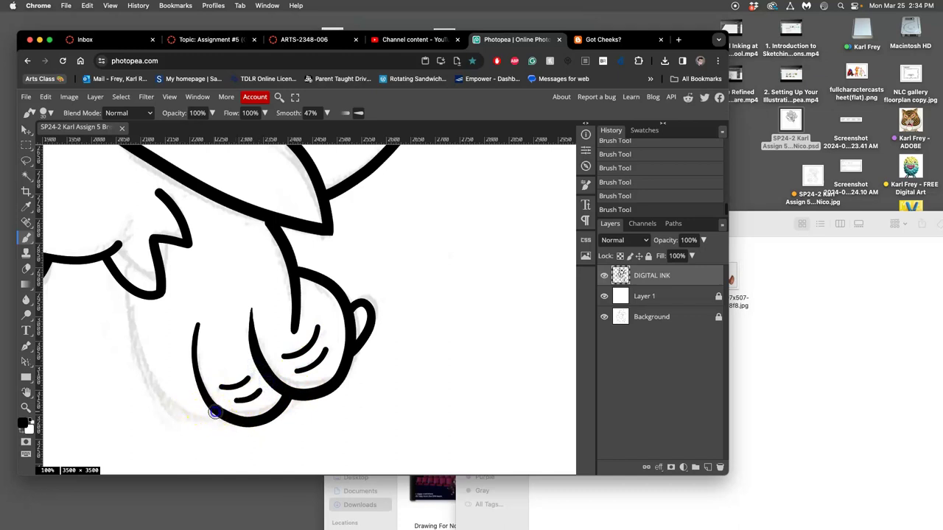
mouse_move(214, 412)
left_mouse_down()
mouse_move(202, 423)
mouse_move(164, 398)
mouse_move(147, 360)
mouse_move(142, 284)
left_mouse_up()
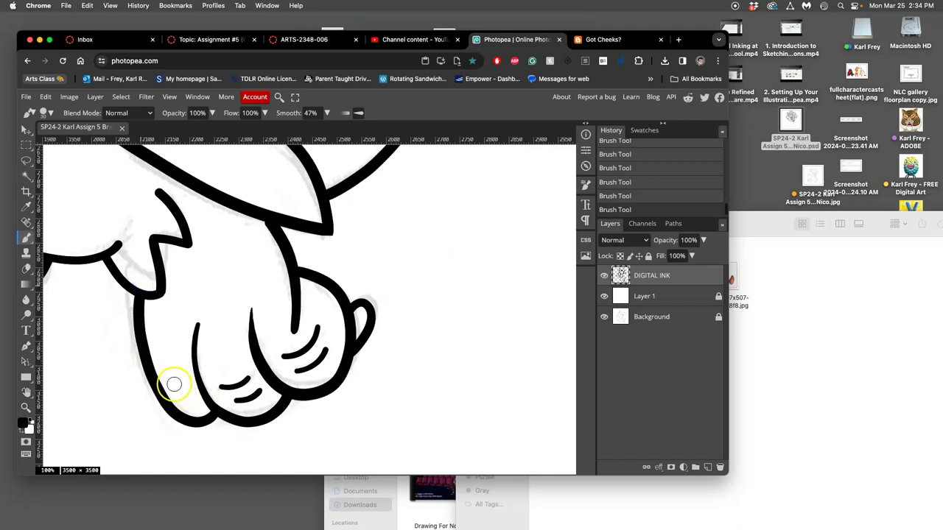
left_click_drag(175, 388, 189, 400)
left_click_drag(334, 394, 322, 366)
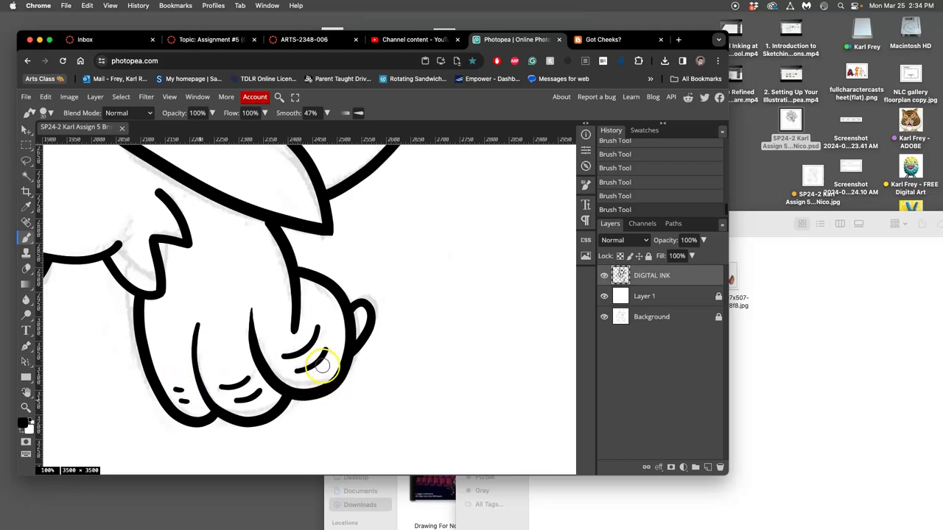
scroll(322, 366, "down", 5)
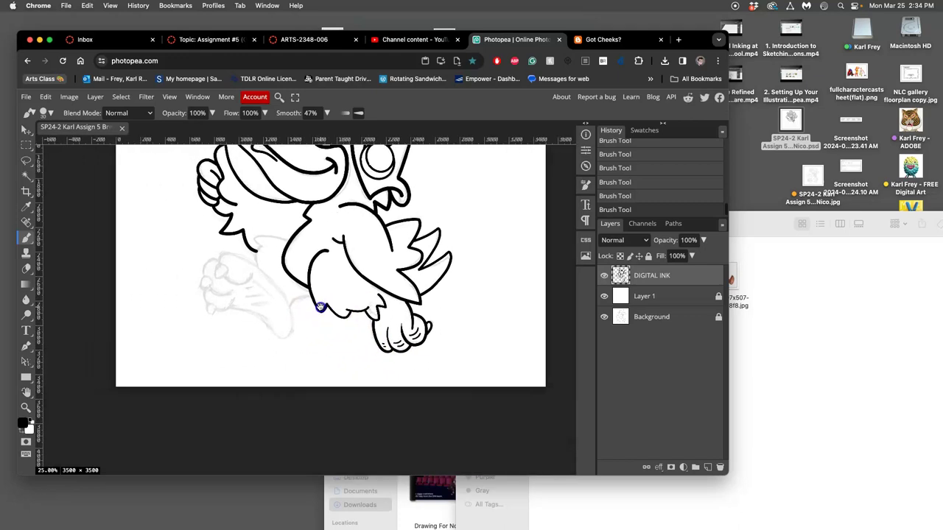
- Zoom in on the wing and hand and redraw the wrist line, undoing a bad stroke
scroll(400, 269, "up", 4)
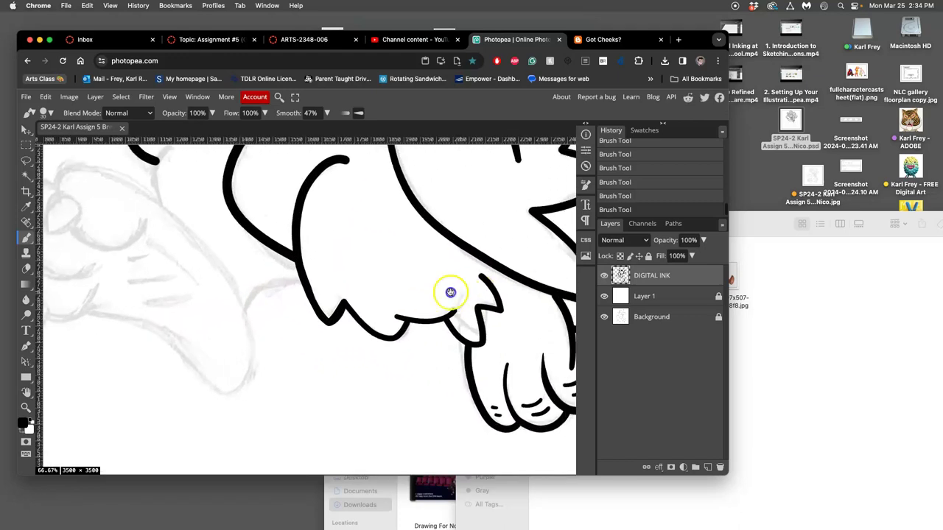
left_click_drag(450, 292, 333, 278)
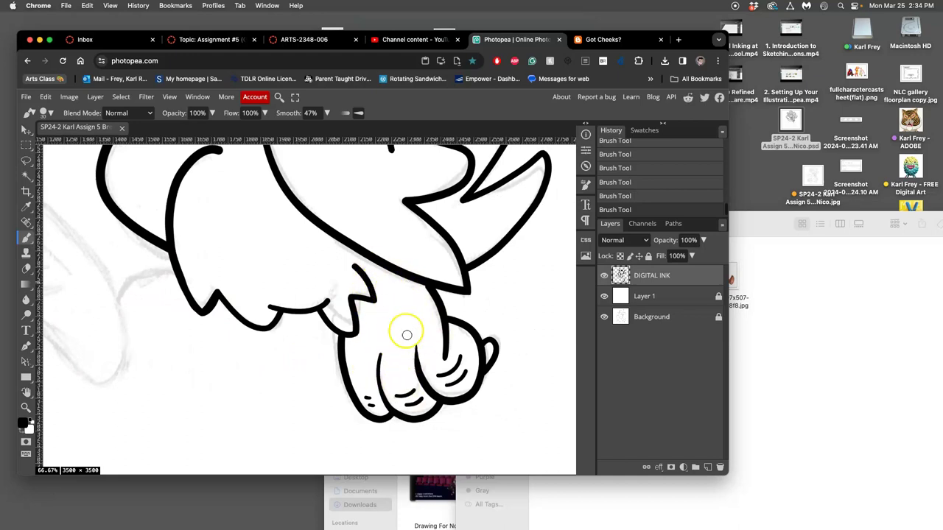
scroll(282, 309, "up", 5)
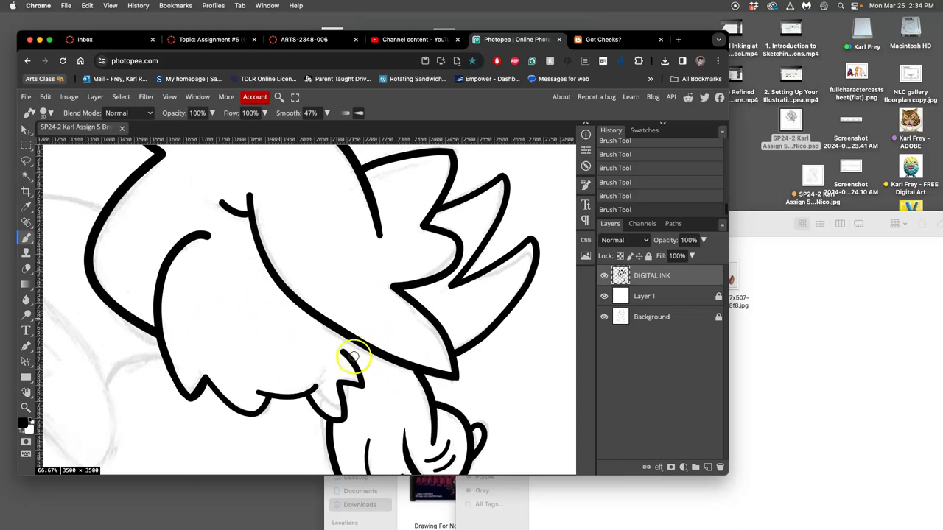
left_click_drag(352, 357, 349, 358)
scroll(379, 368, "down", 2)
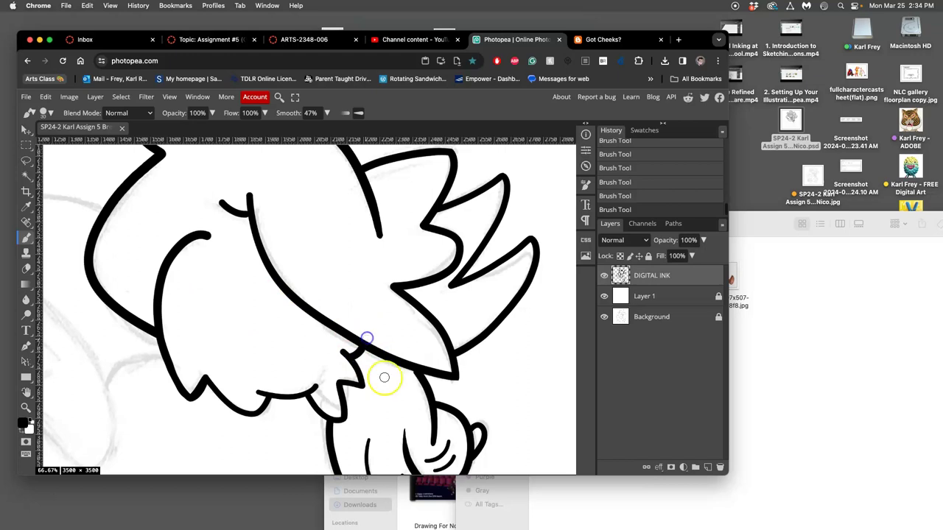
scroll(375, 354, "down", 2)
mouse_move(362, 322)
left_mouse_down()
mouse_move(319, 272)
mouse_move(357, 350)
mouse_move(334, 303)
mouse_move(346, 318)
mouse_move(347, 308)
mouse_move(319, 297)
mouse_move(315, 274)
left_mouse_up()
key("ctrl+z")
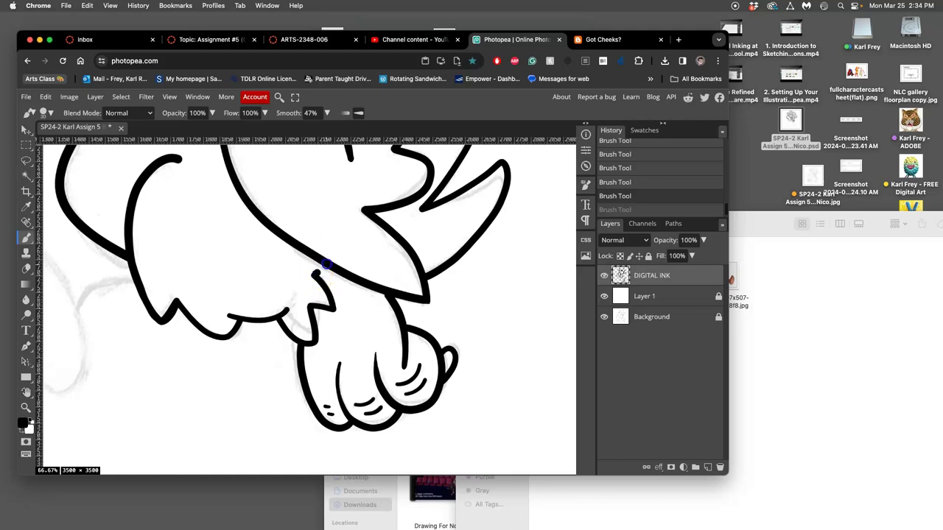
- Ink strokes up the wrist to close the junction where the feather lines meet
left_click_drag(332, 346, 315, 274)
scroll(316, 274, "up", 6)
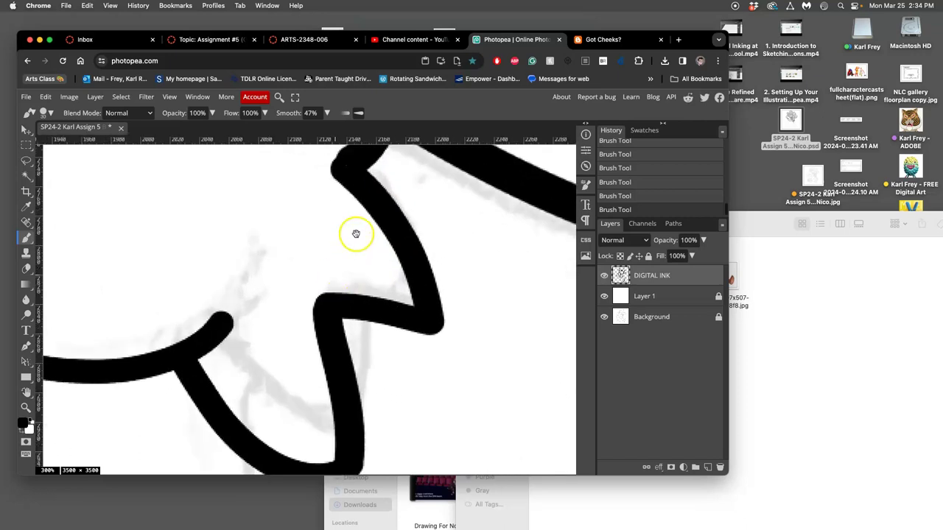
left_click_drag(354, 232, 322, 332)
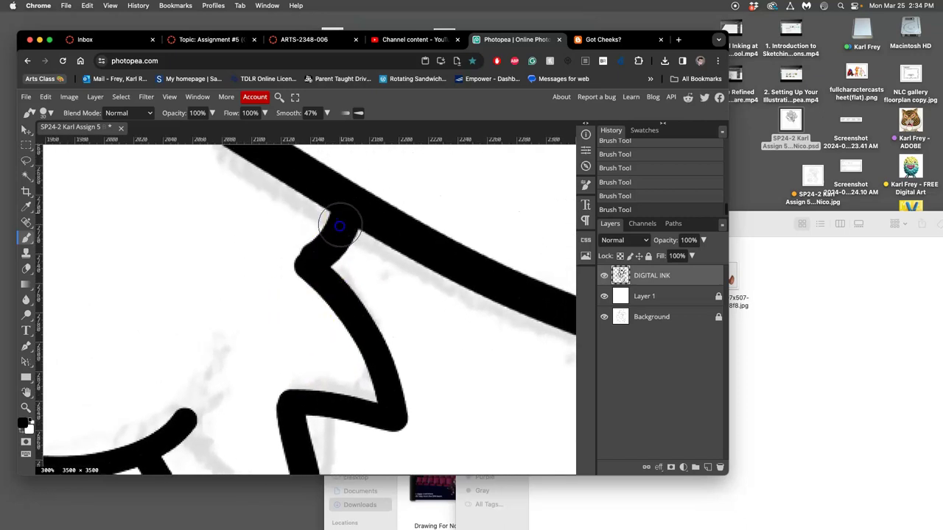
mouse_move(326, 246)
left_mouse_down()
mouse_move(282, 259)
mouse_move(302, 269)
left_mouse_up()
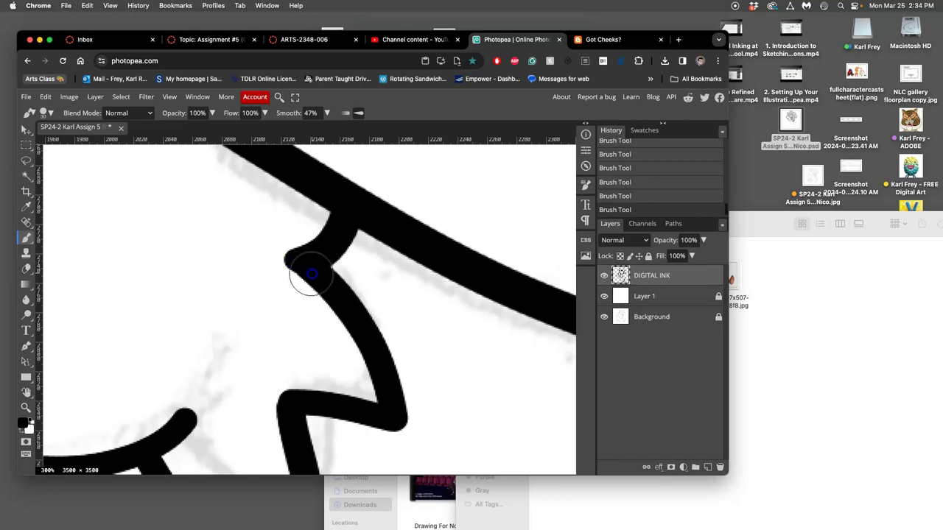
- Zoom out, pan past the lower body and feet, and zoom in on the feather edge
key("super+minus")
key("super+minus")
key("super+minus")
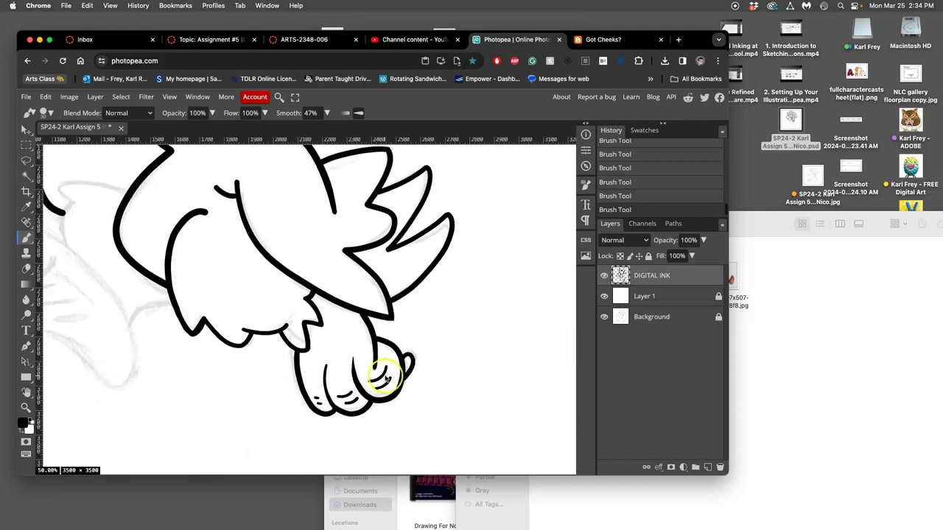
mouse_move(316, 383)
left_mouse_down()
mouse_move(427, 373)
mouse_move(433, 361)
mouse_move(421, 400)
left_mouse_up()
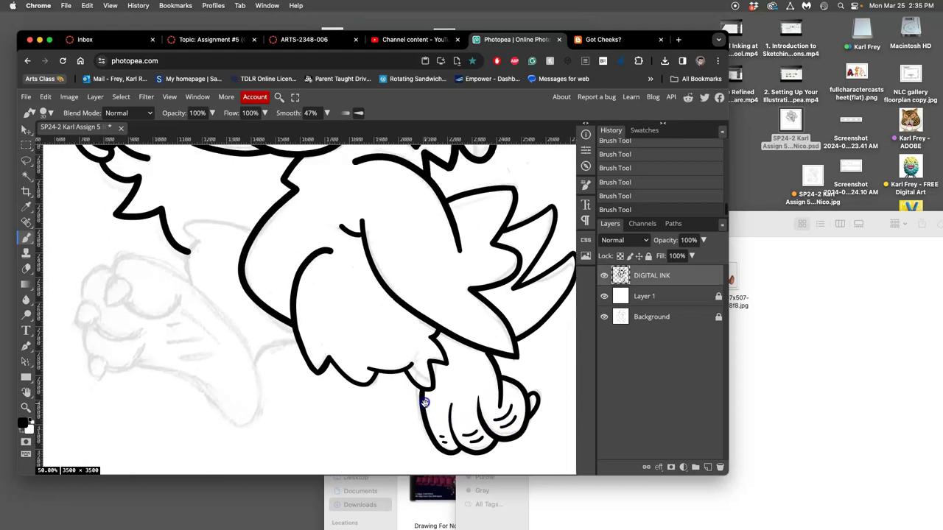
left_click_drag(422, 341, 225, 244)
key("super+plus")
key("super+plus")
- Lasso and delete the overshooting feather-stroke end near the wrist, then deselect
left_click(26, 161)
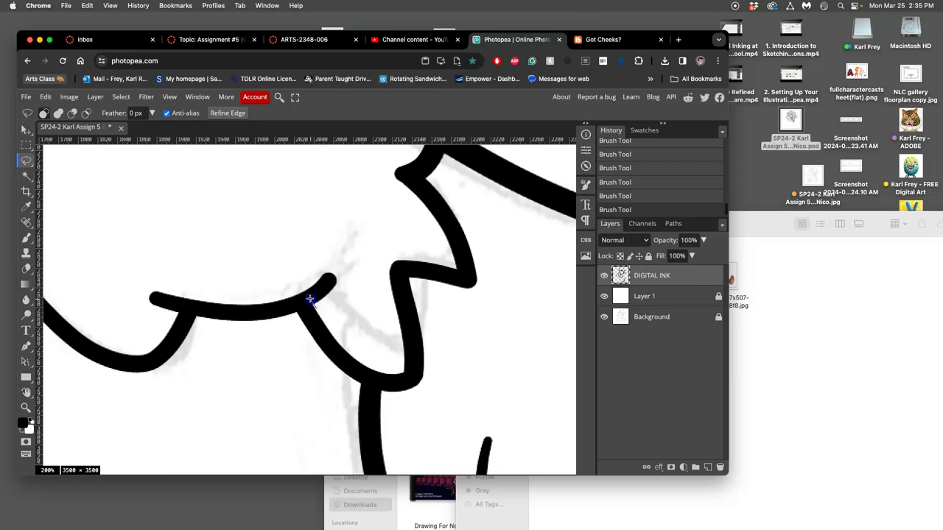
mouse_move(302, 282)
left_mouse_down()
mouse_move(341, 269)
mouse_move(321, 317)
mouse_move(334, 285)
mouse_move(337, 327)
left_mouse_up()
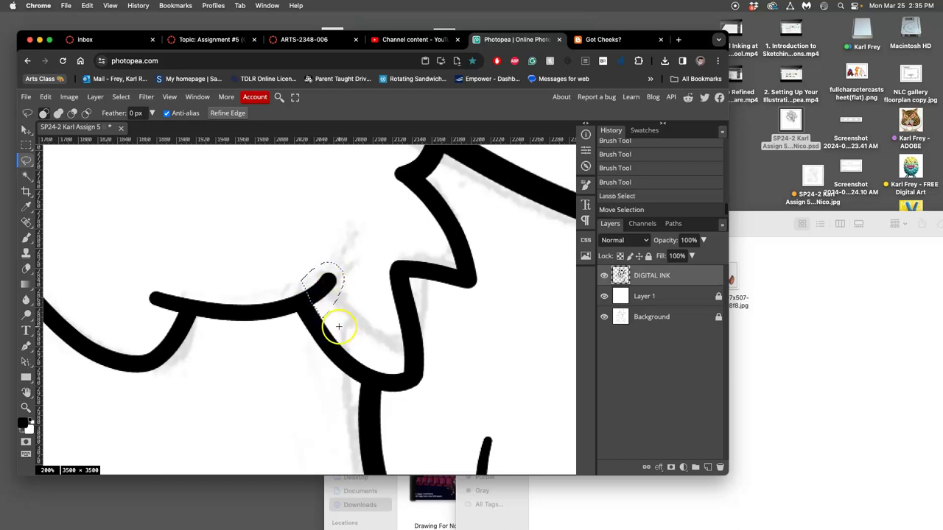
key("Delete")
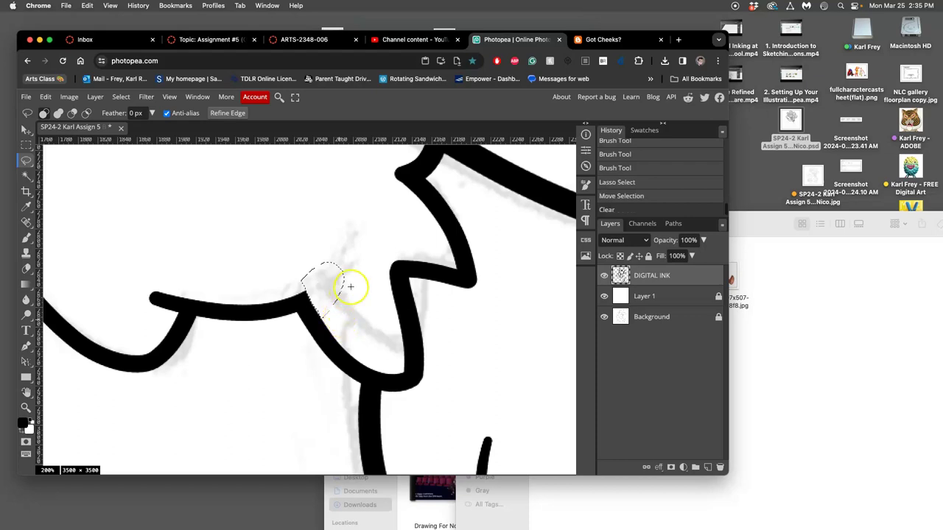
left_click(348, 288)
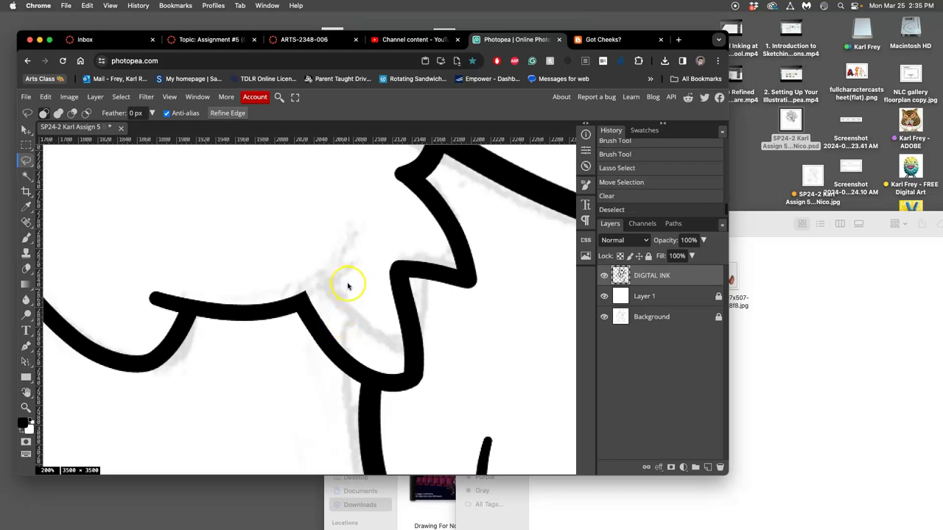
- Save the drawing with Ctrl+S and bring the arm and sketched hand into view
scroll(348, 288, "down", 10)
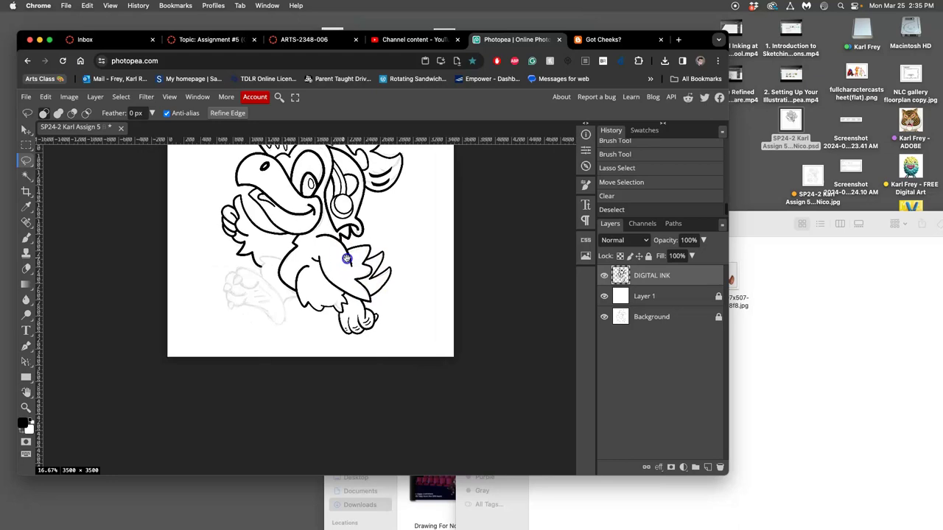
mouse_move(346, 259)
left_mouse_down()
mouse_move(403, 265)
mouse_move(382, 262)
left_mouse_up()
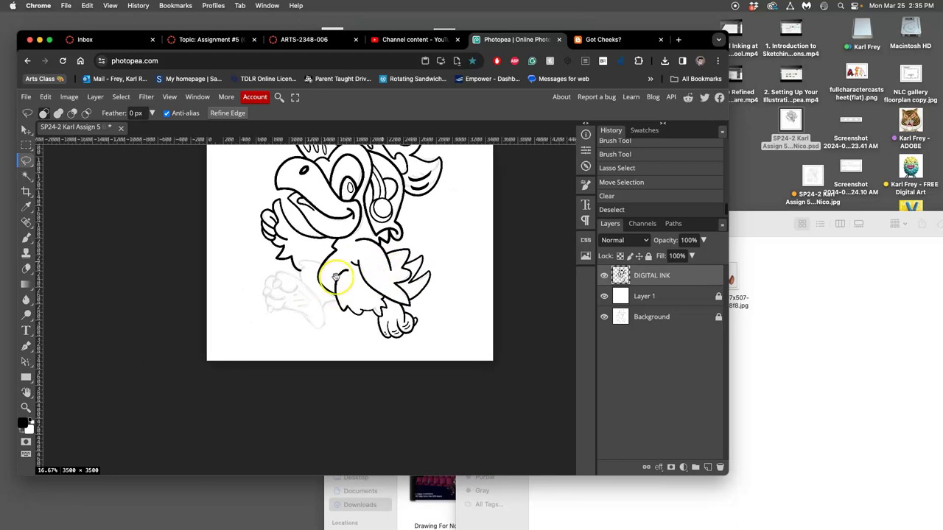
scroll(341, 275, "up", 1)
key("ctrl+s")
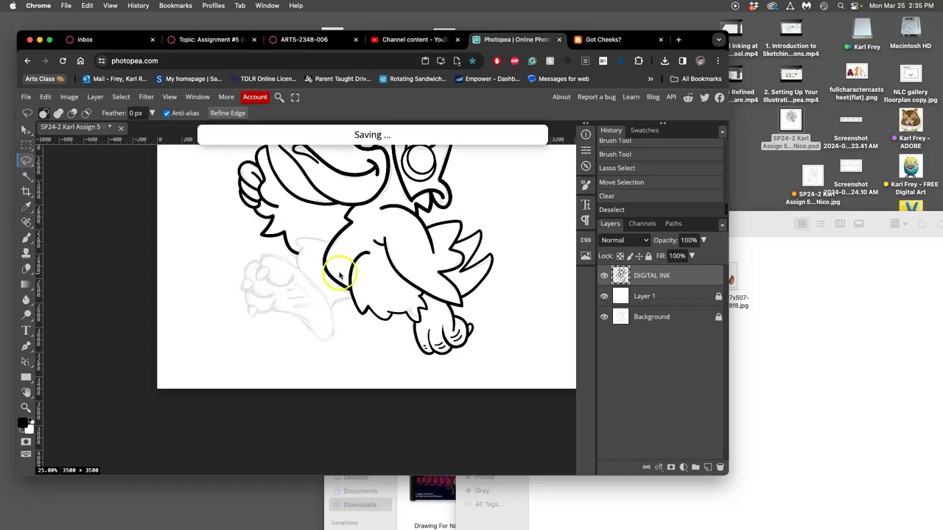
scroll(341, 275, "up", 2)
left_click_drag(343, 248, 355, 303)
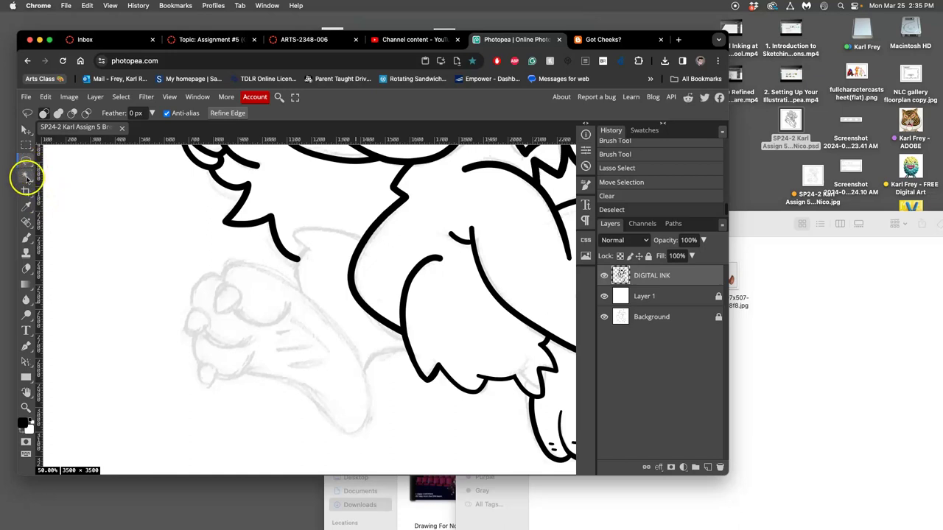
- With the brush, ink a line rightward from the small hook, then undo it
left_click(26, 237)
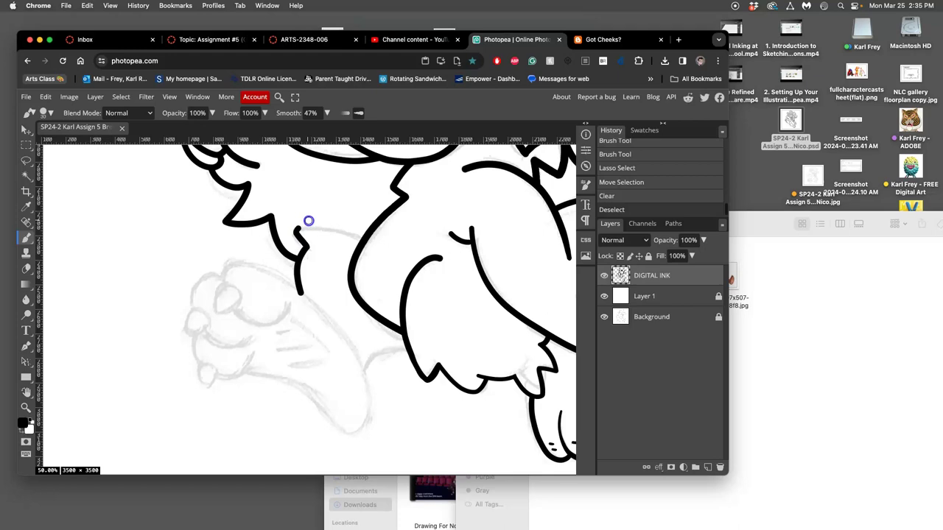
left_click_drag(308, 220, 366, 249)
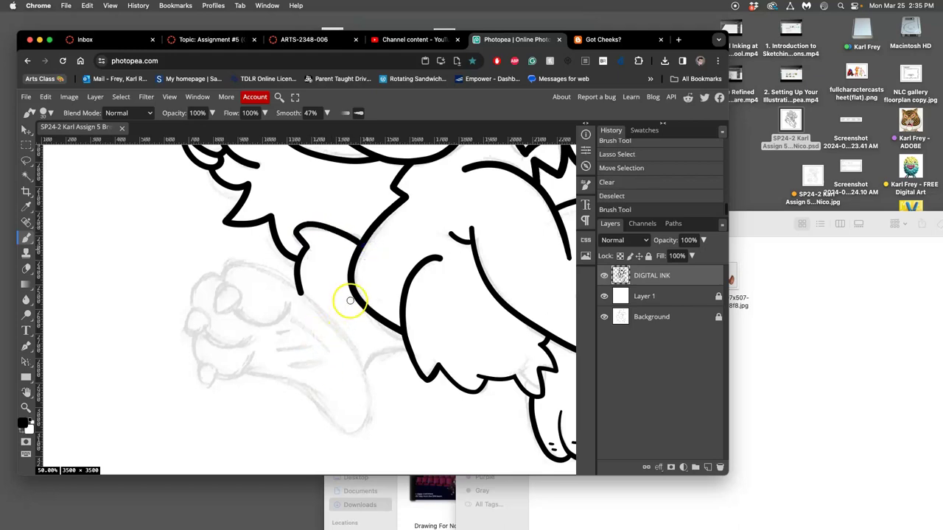
scroll(341, 302, "down", 3)
scroll(341, 301, "right", 4)
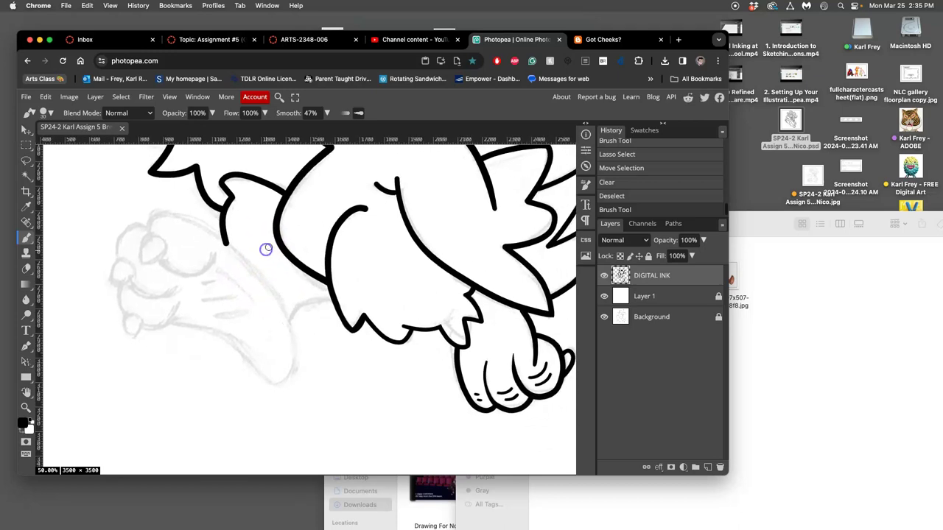
key("ctrl+z")
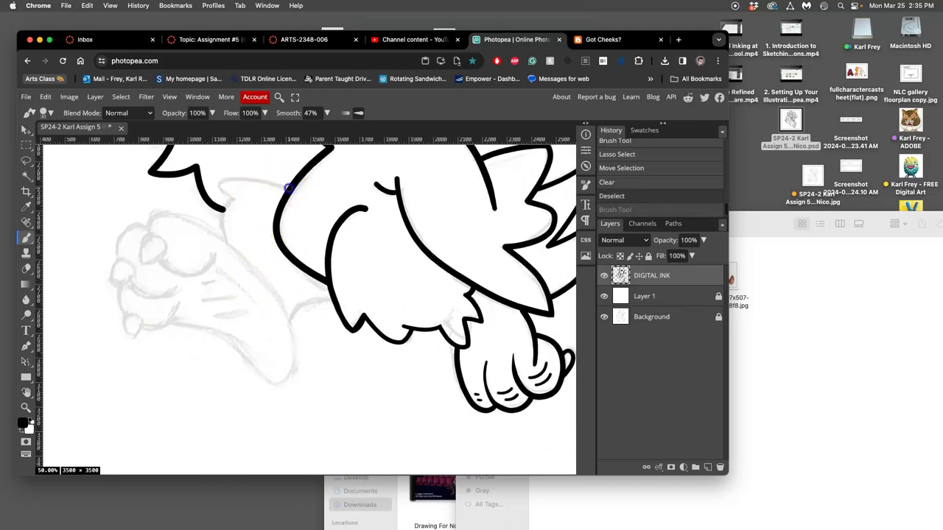
- Ink the arm's upper outline, redraw its short end stroke, and connect it to the body
left_click_drag(276, 181, 228, 170)
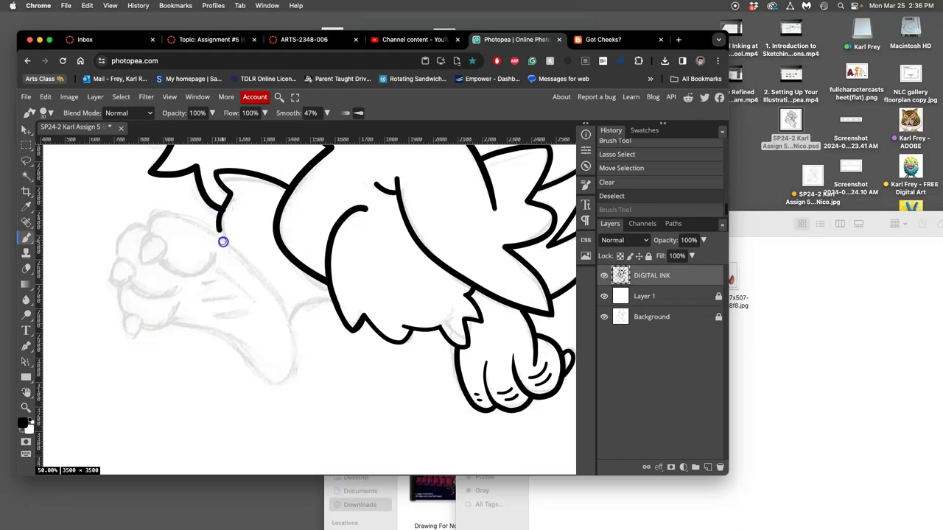
mouse_move(234, 254)
left_mouse_down()
mouse_move(248, 275)
mouse_move(250, 255)
left_mouse_up()
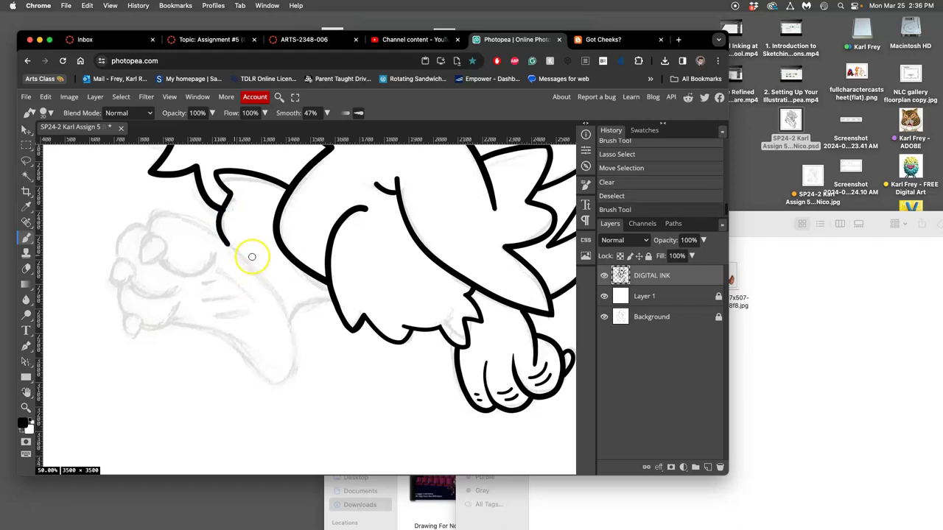
scroll(252, 254, "down", 3)
scroll(317, 217, "down", 1)
key("ctrl+z")
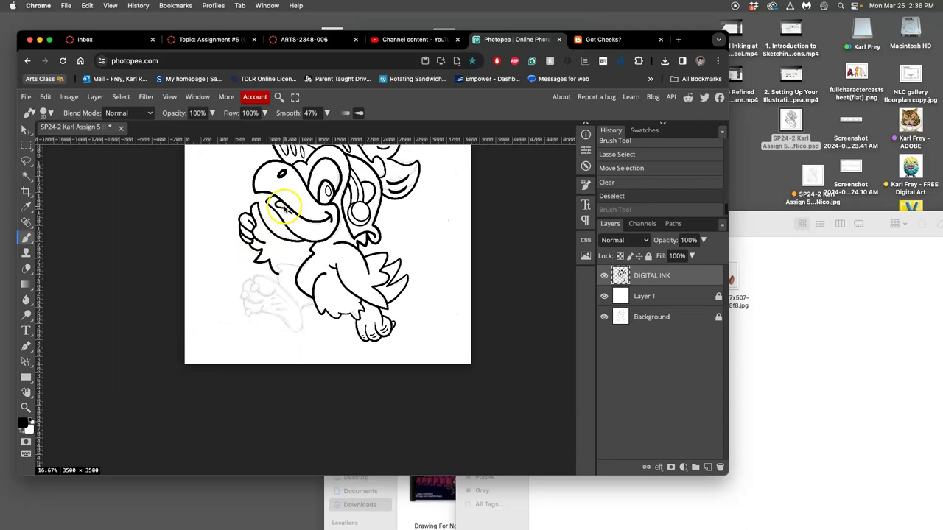
scroll(313, 227, "up", 3)
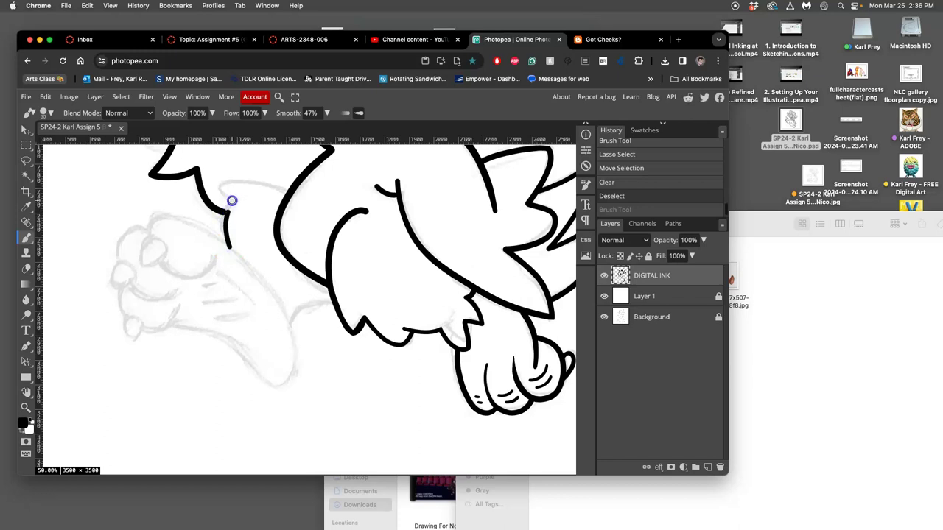
left_click_drag(242, 192, 236, 201)
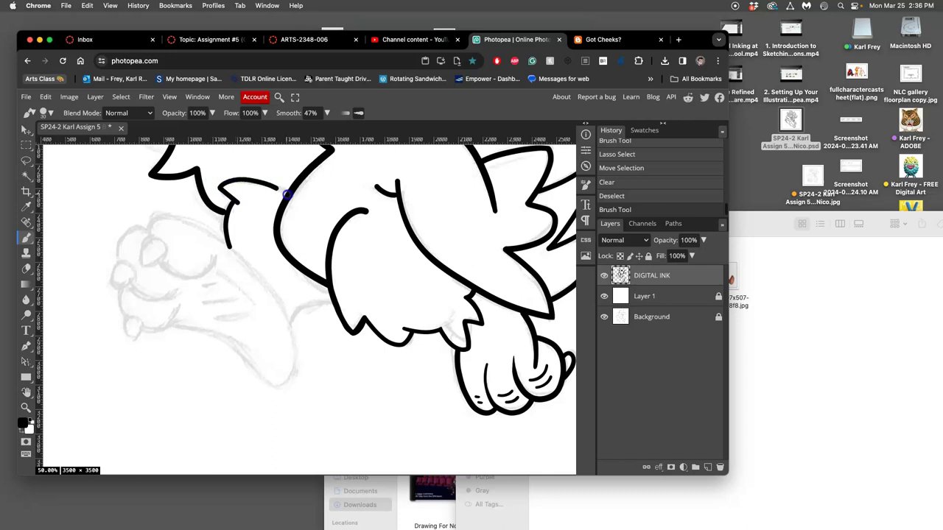
left_click_drag(293, 205, 293, 205)
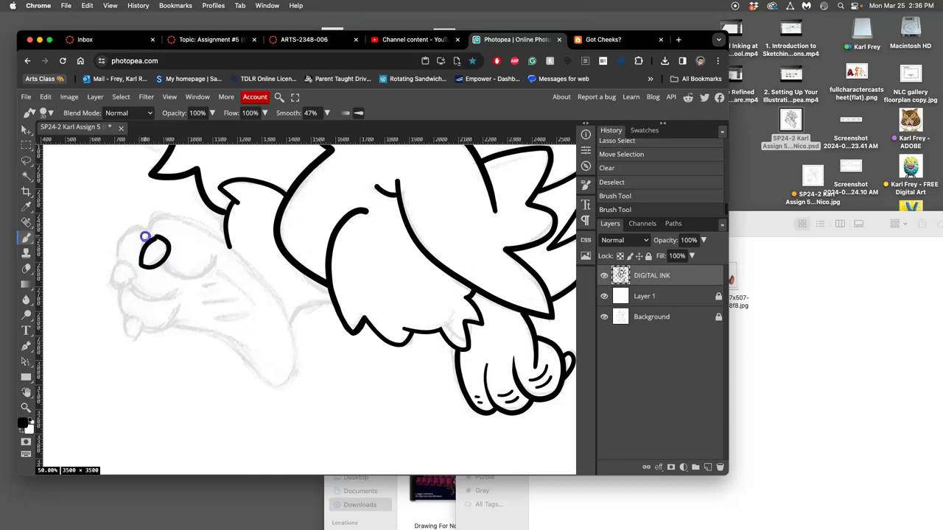
- Ink the hand's two knuckle ovals and claw tip, then its lower outline and wrist line
mouse_move(145, 237)
left_mouse_down()
mouse_move(140, 277)
mouse_move(116, 268)
left_mouse_up()
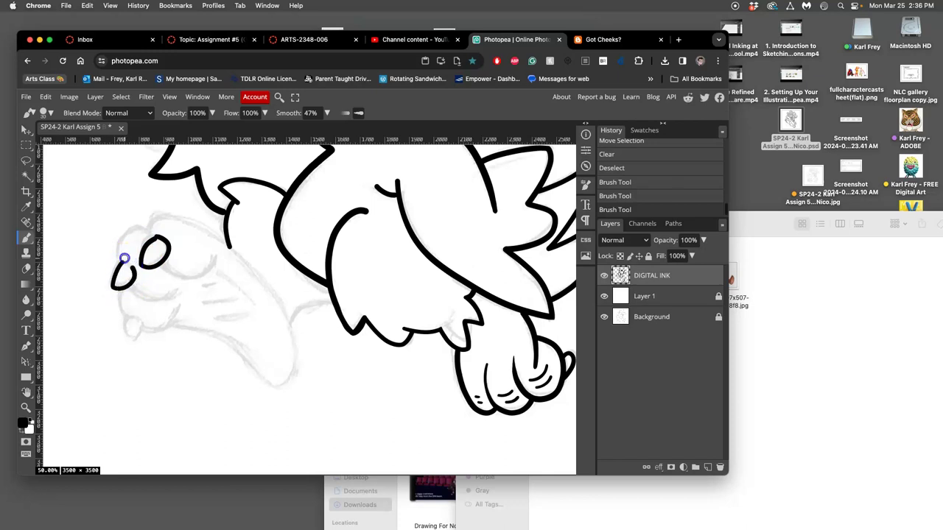
left_click_drag(111, 259, 112, 260)
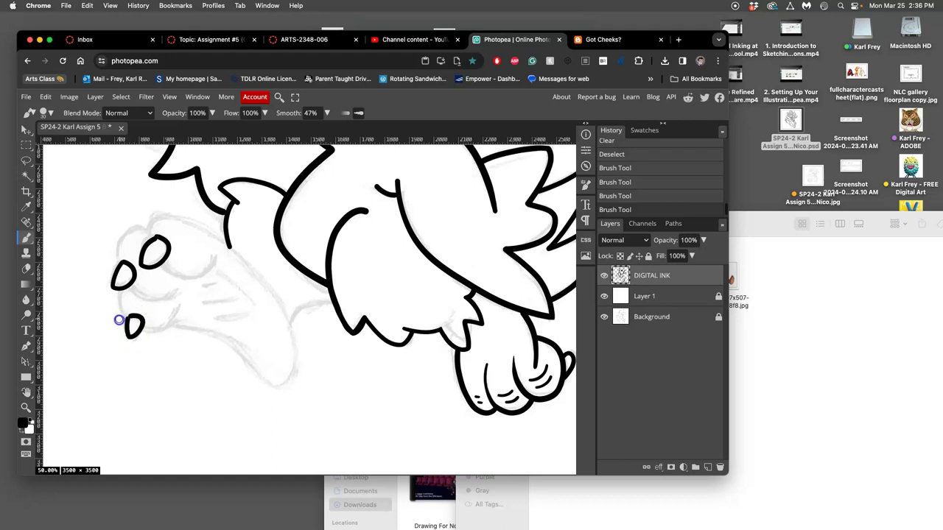
left_click(118, 322)
left_click_drag(151, 279, 170, 243)
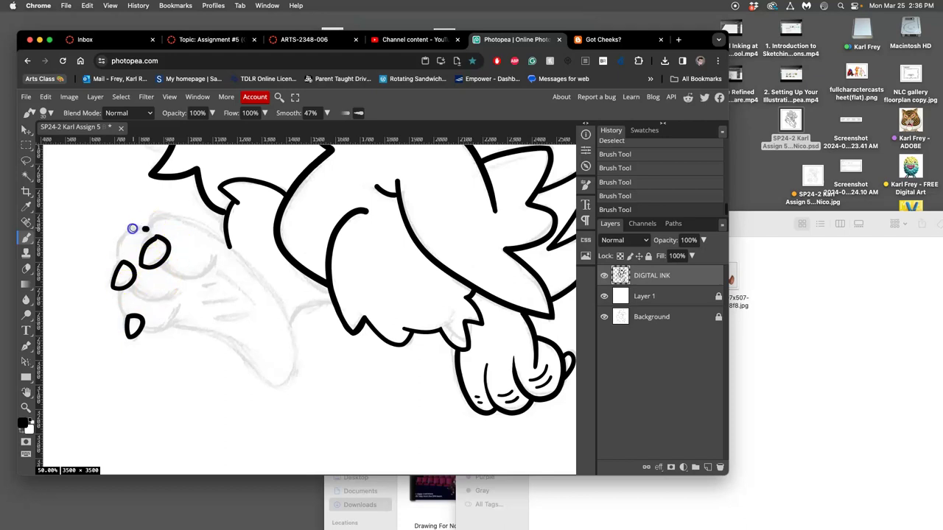
left_click(122, 276)
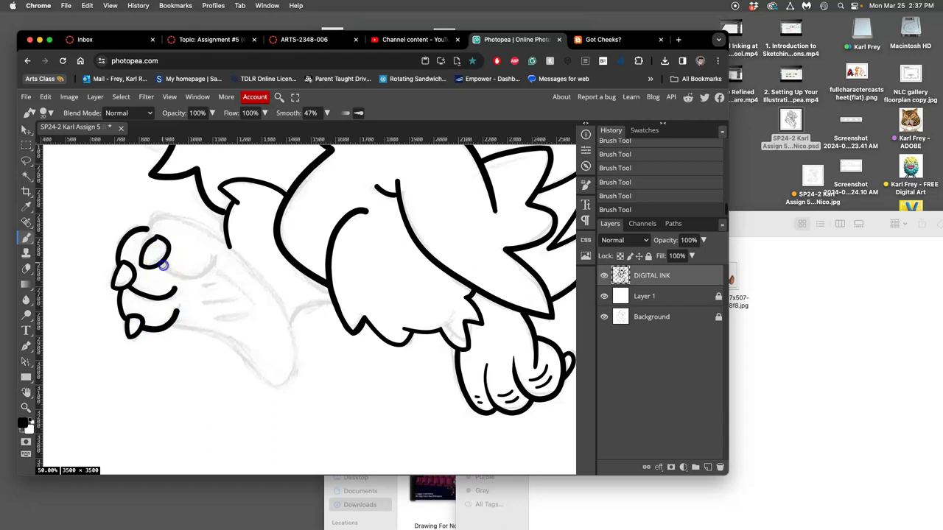
left_click_drag(201, 278, 213, 260)
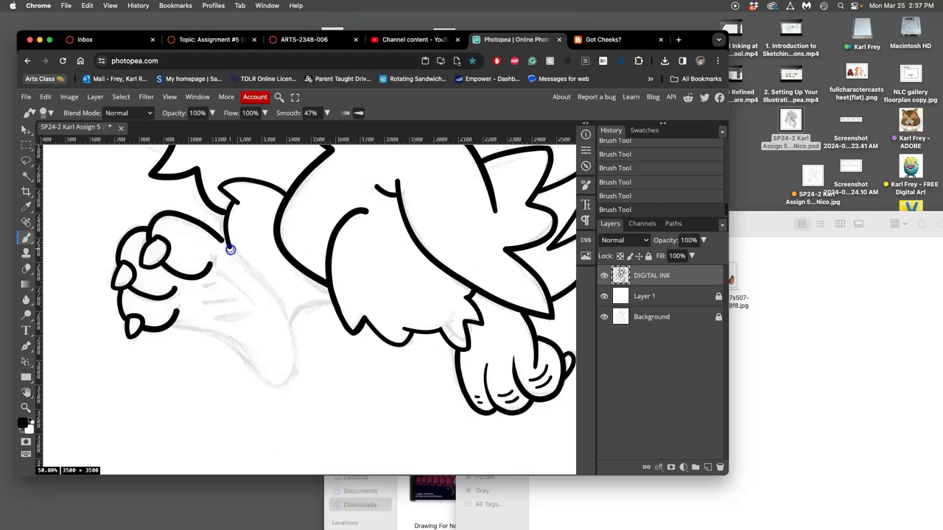
mouse_move(238, 257)
left_mouse_down()
mouse_move(277, 317)
mouse_move(286, 374)
mouse_move(278, 387)
mouse_move(257, 392)
mouse_move(233, 345)
mouse_move(214, 332)
mouse_move(169, 322)
left_mouse_up()
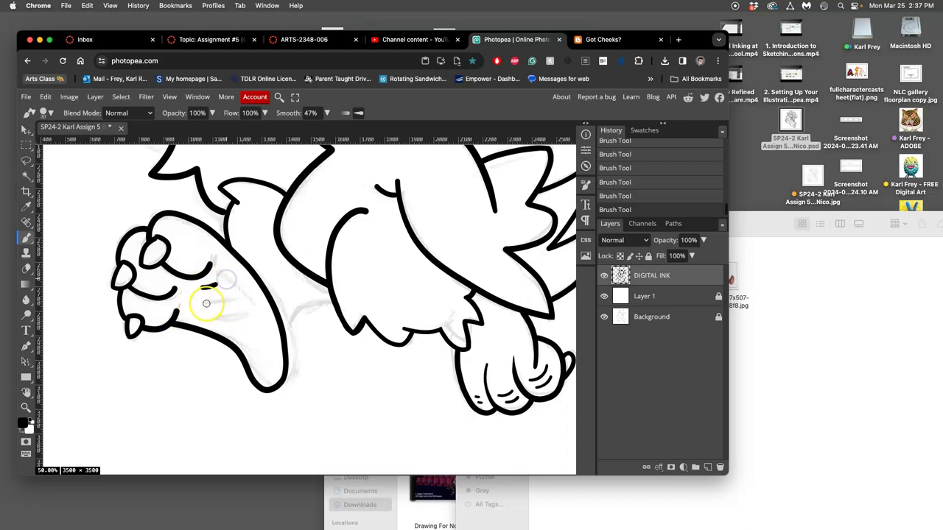
- Draw two short texture dashes and a curved inner line on the left foot
left_click_drag(203, 303, 225, 300)
mouse_move(207, 293)
left_mouse_down()
mouse_move(244, 290)
mouse_move(219, 318)
mouse_move(247, 310)
left_mouse_up()
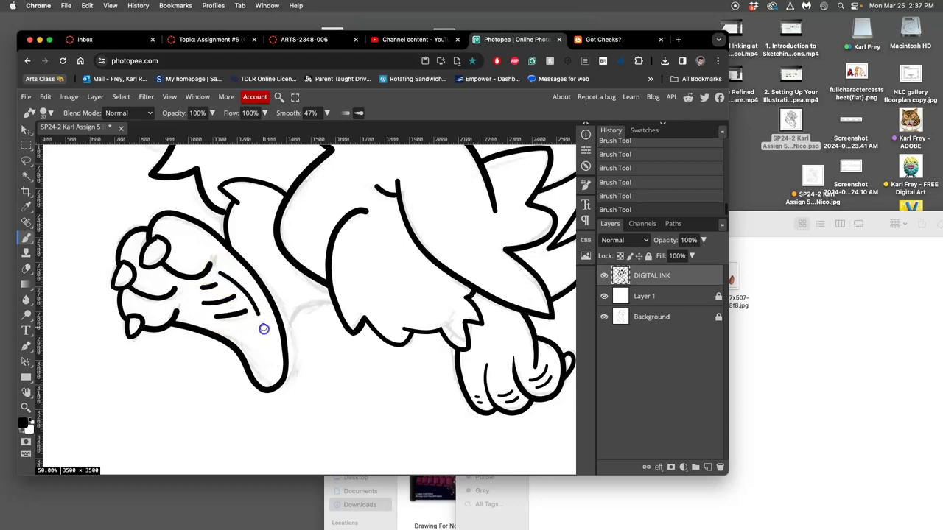
left_click_drag(255, 283, 266, 344)
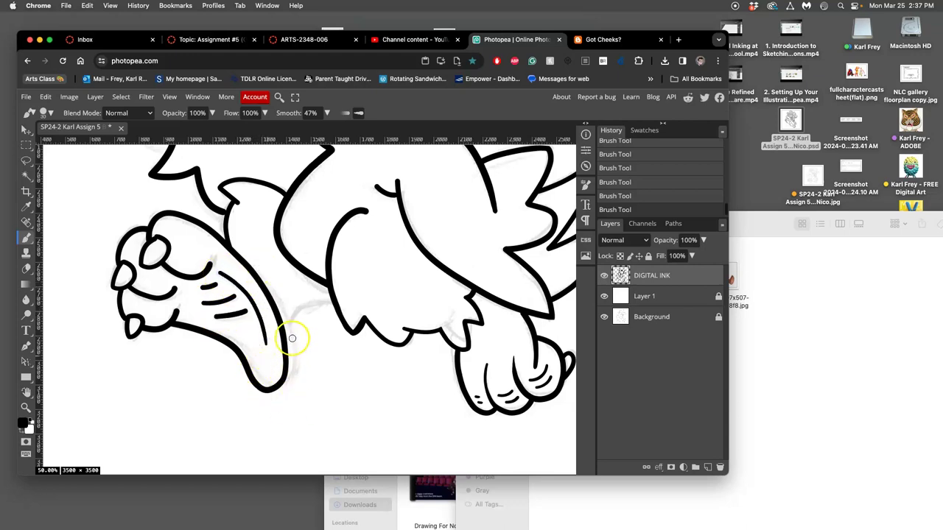
scroll(292, 338, "down", 6)
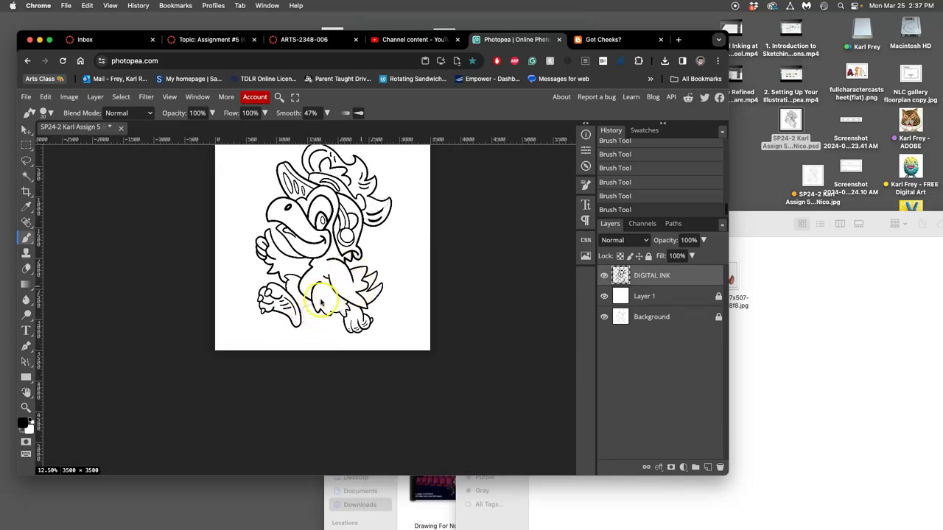
scroll(320, 295, "down", 2)
scroll(320, 295, "up", 7)
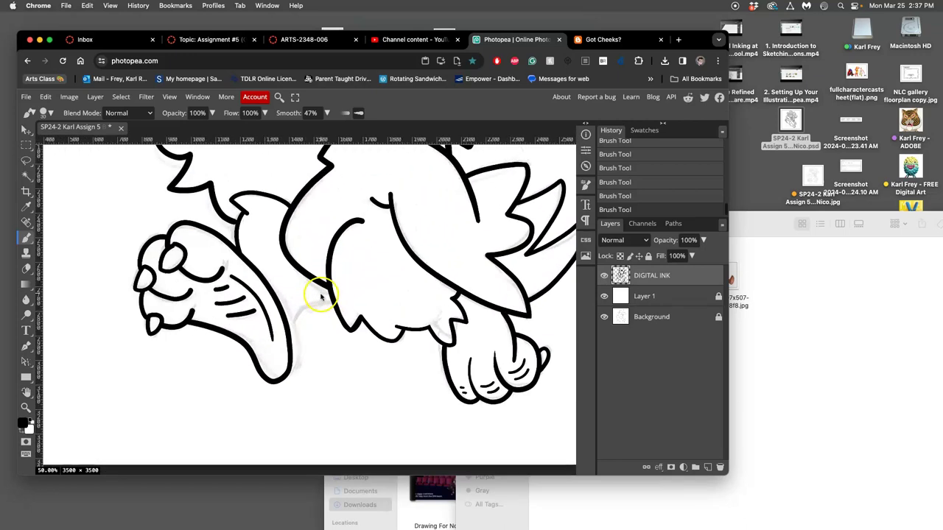
scroll(320, 294, "up", 1)
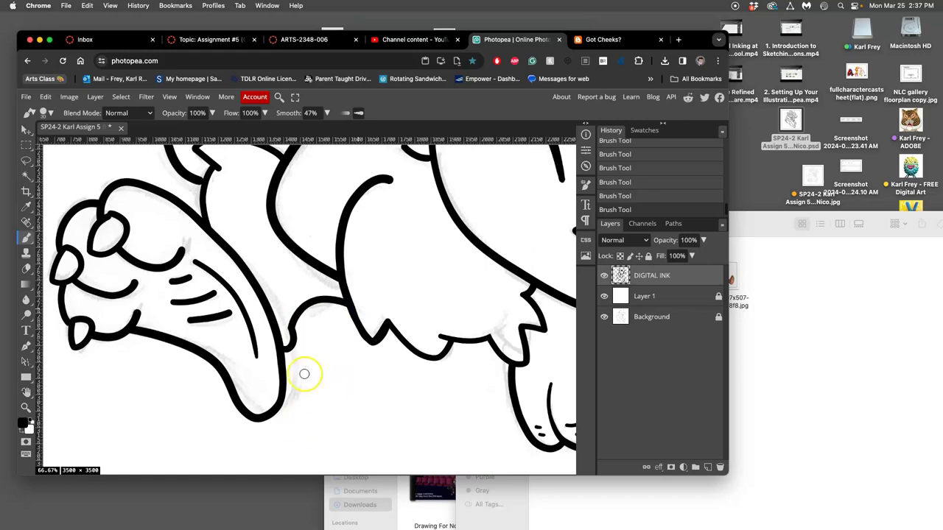
left_click_drag(291, 355, 343, 337)
scroll(346, 333, "left", 5)
scroll(346, 333, "up", 2)
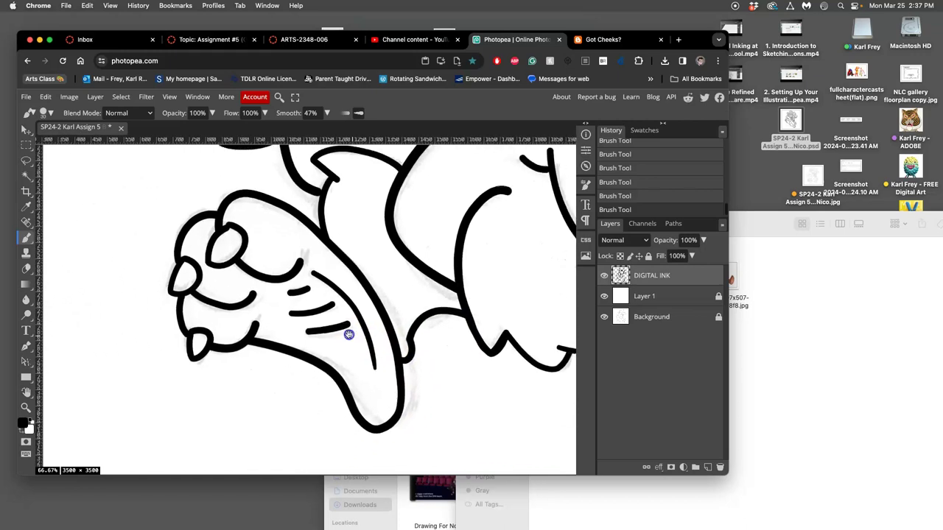
- Lasso and delete two bits of stray ink at the top of the bird's eye
scroll(256, 261, "up", 5)
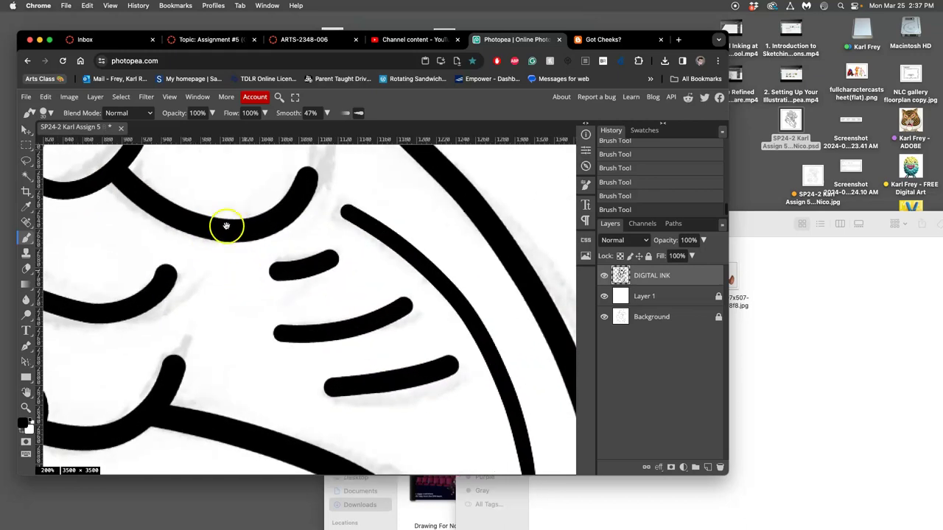
scroll(227, 207, "up", 1)
scroll(227, 207, "left", 1)
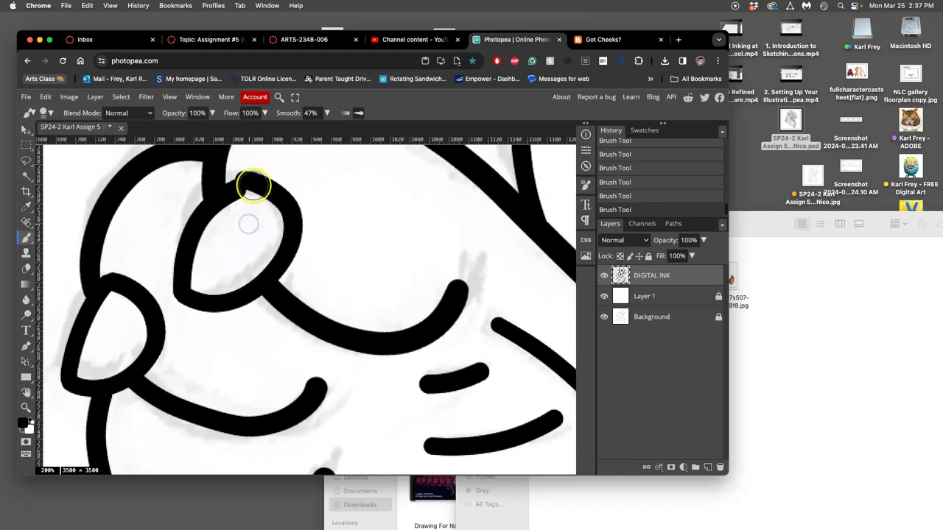
left_click(26, 159)
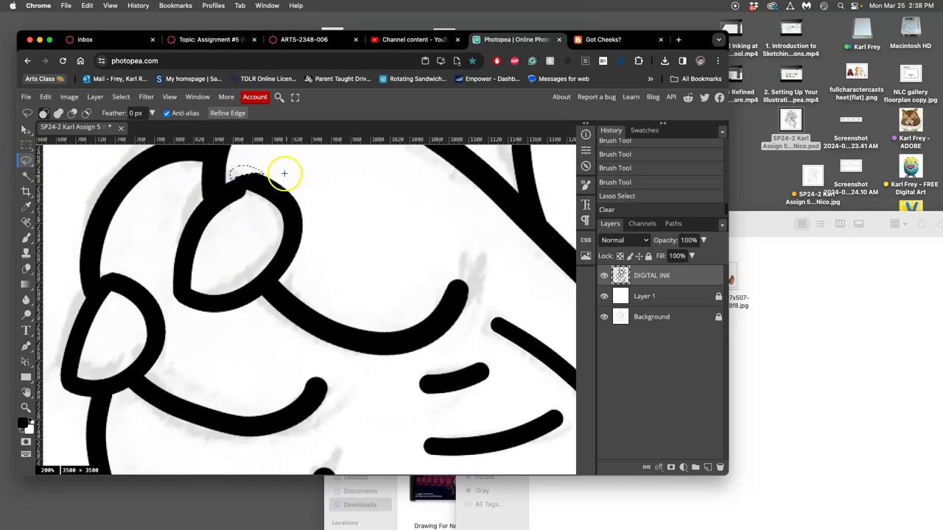
left_click_drag(284, 174, 281, 184)
key("Delete")
key("Delete")
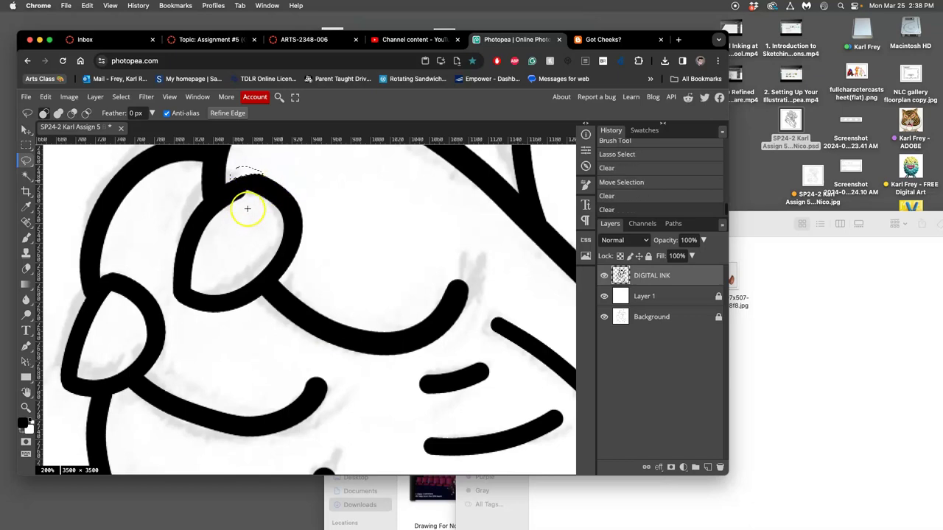
left_click(248, 209)
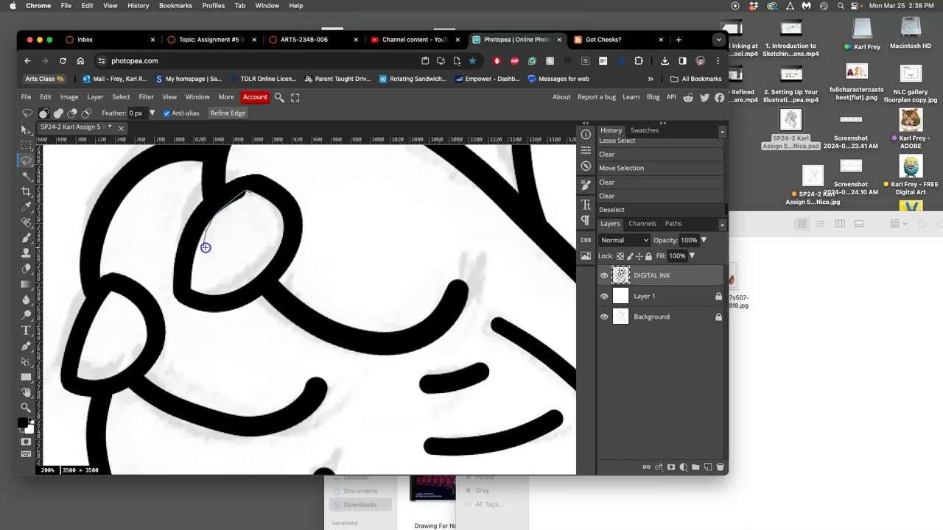
left_click_drag(253, 210, 246, 214)
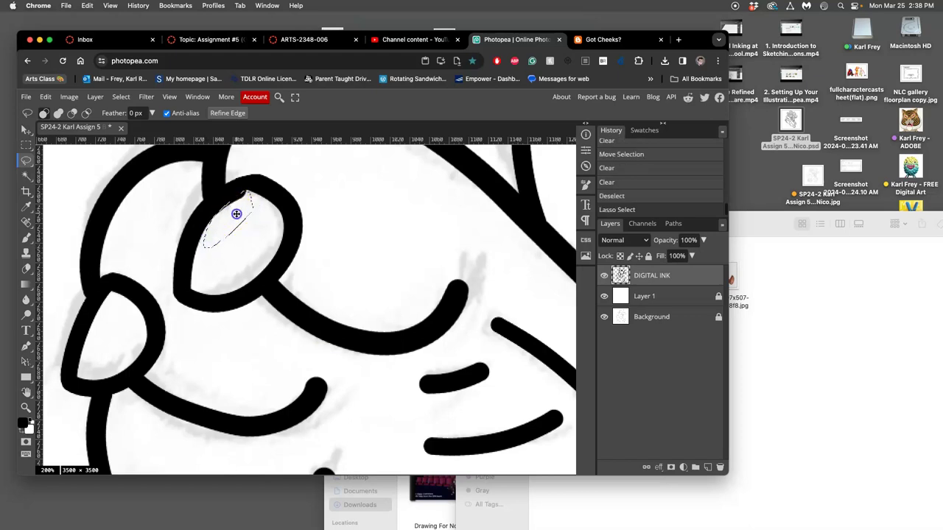
left_click_drag(236, 213, 232, 221)
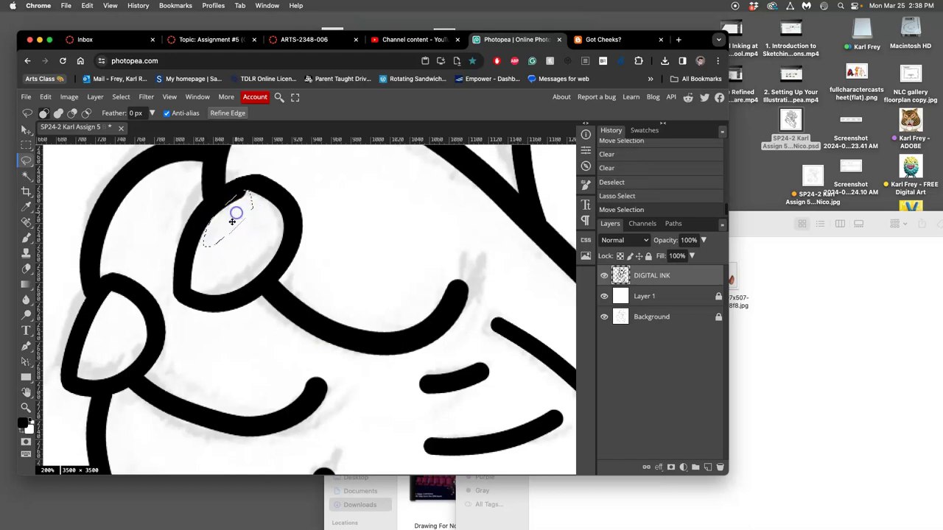
key("Delete")
left_click(269, 211)
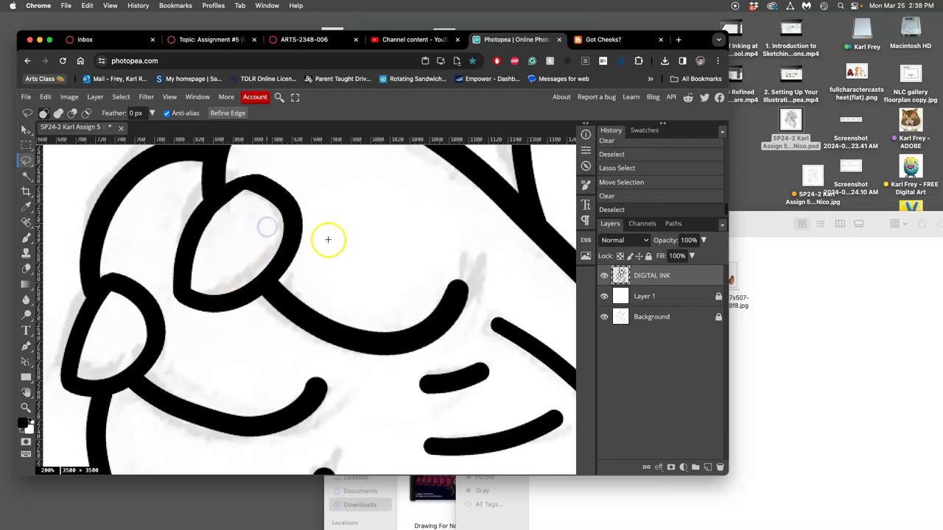
- Taper the tips of the brow curve and lower curve by selecting and painting inside them
scroll(383, 272, "right", 3)
scroll(383, 272, "down", 1)
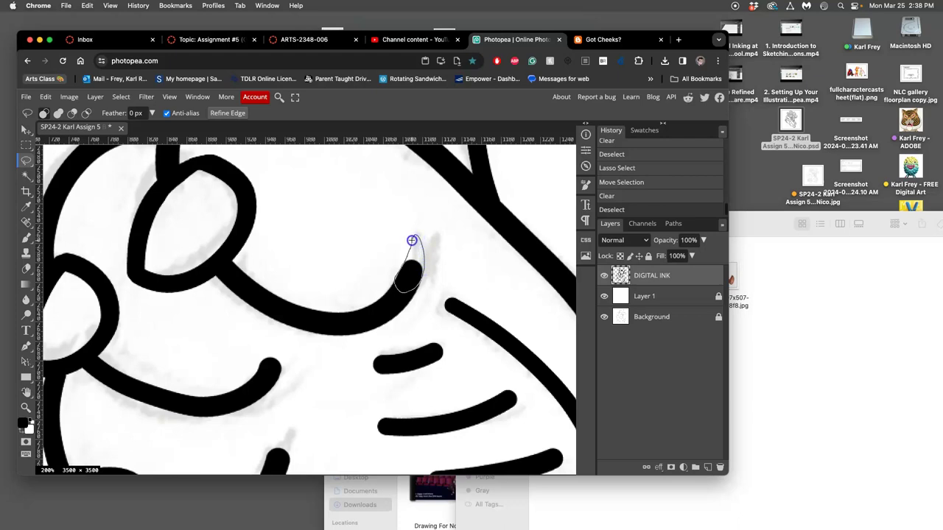
mouse_move(412, 240)
left_mouse_down()
mouse_move(410, 266)
mouse_move(418, 239)
left_mouse_up()
left_click(26, 237)
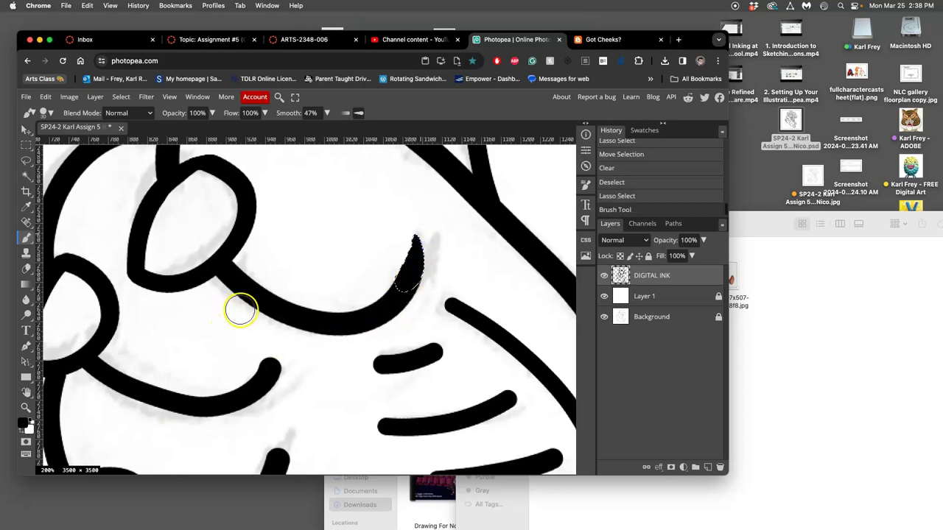
left_click(26, 160)
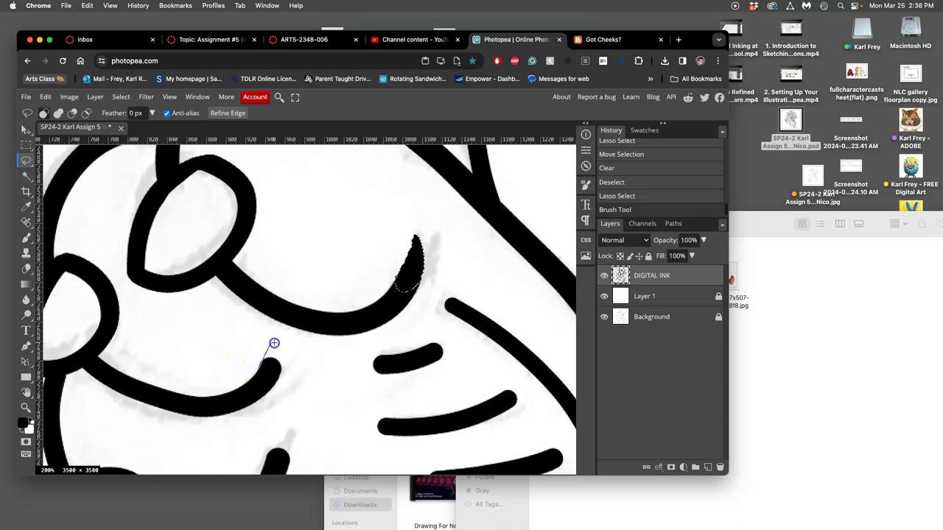
left_click_drag(280, 374, 268, 380)
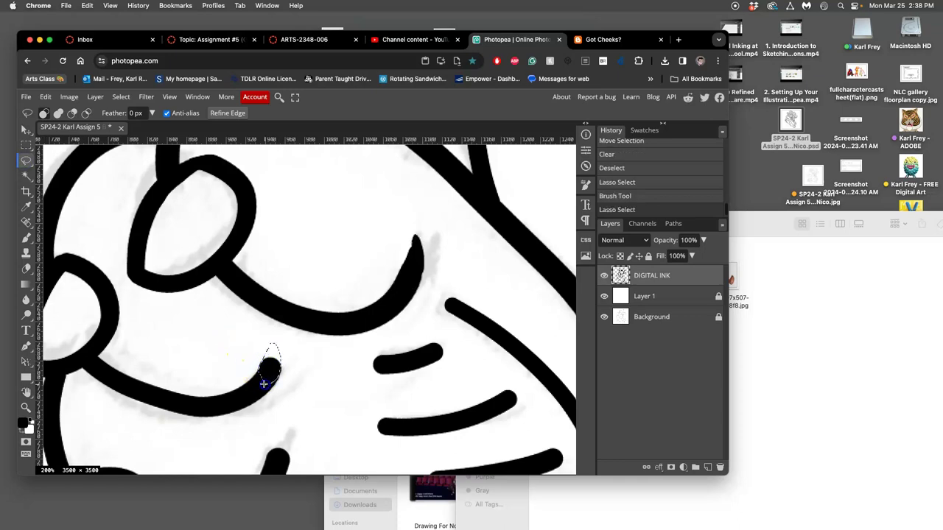
left_click(25, 237)
left_click_drag(285, 340, 274, 369)
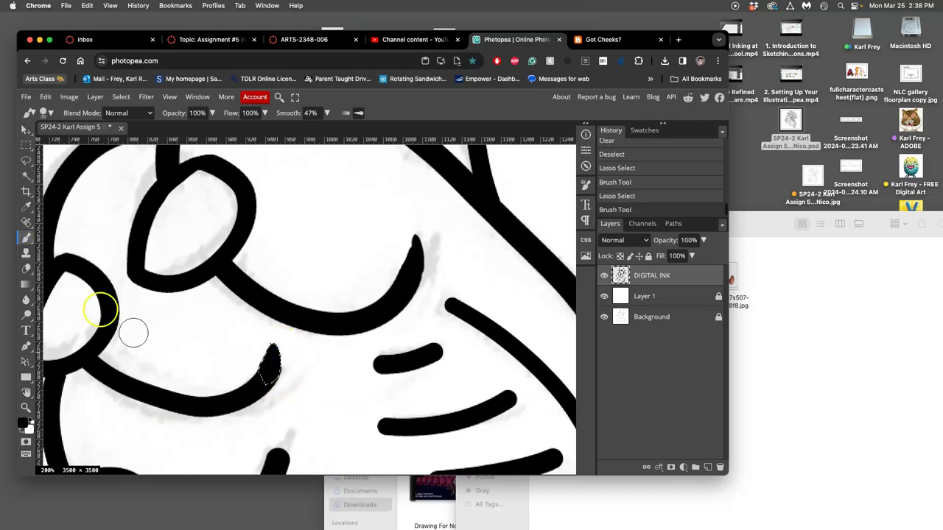
left_click(25, 161)
- Taper the tip of the lower cheek line by selecting it and painting inside
scroll(284, 353, "down", 2)
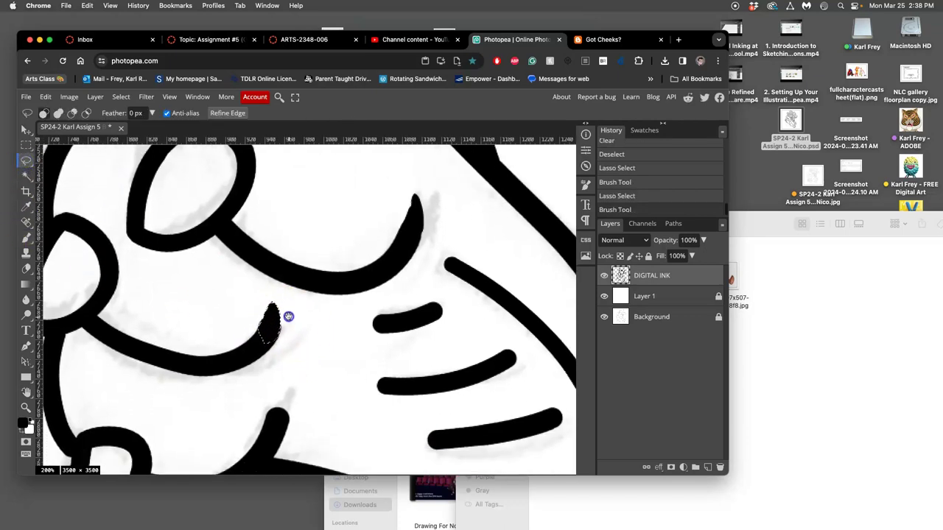
mouse_move(272, 394)
left_mouse_down()
mouse_move(291, 368)
mouse_move(285, 416)
left_mouse_up()
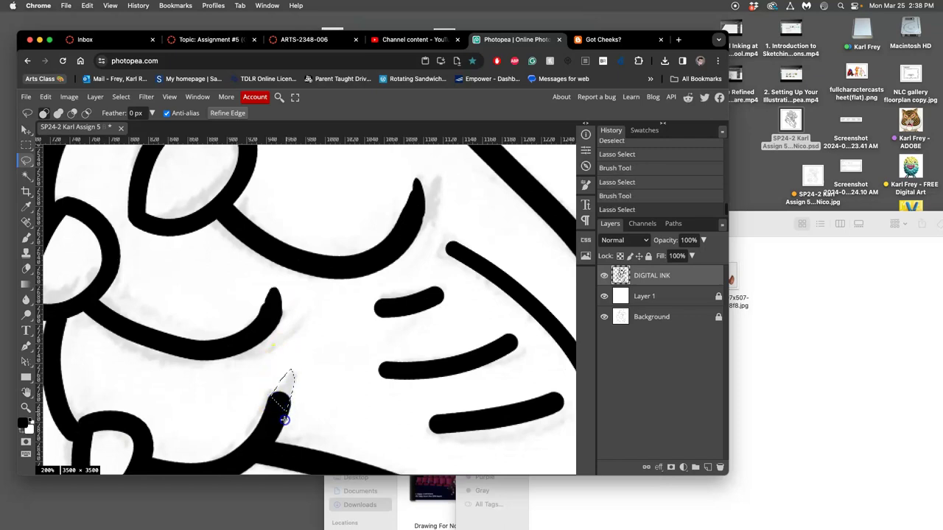
left_click(286, 416)
left_click_drag(269, 402, 265, 409)
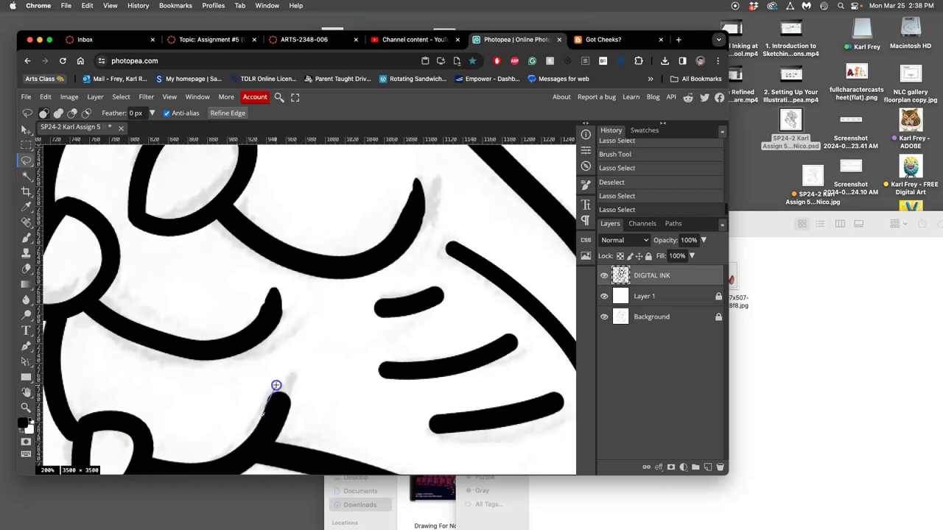
mouse_move(287, 413)
left_mouse_down()
mouse_move(115, 345)
mouse_move(143, 297)
mouse_move(258, 396)
mouse_move(275, 398)
mouse_move(291, 365)
mouse_move(270, 389)
left_mouse_up()
left_click(27, 238)
key("super+d")
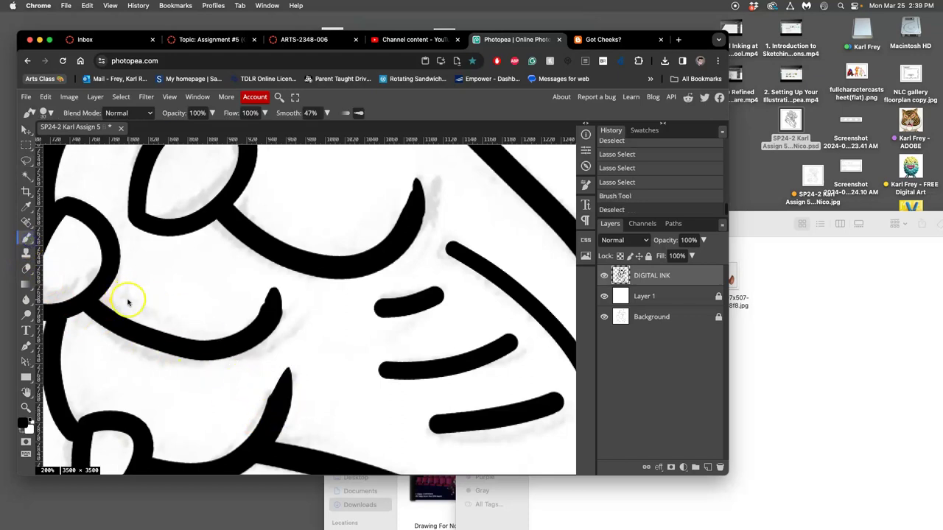
- Trim the end of the short curved stroke, restoring the accidentally deleted DIGITAL INK layer
left_click(23, 159)
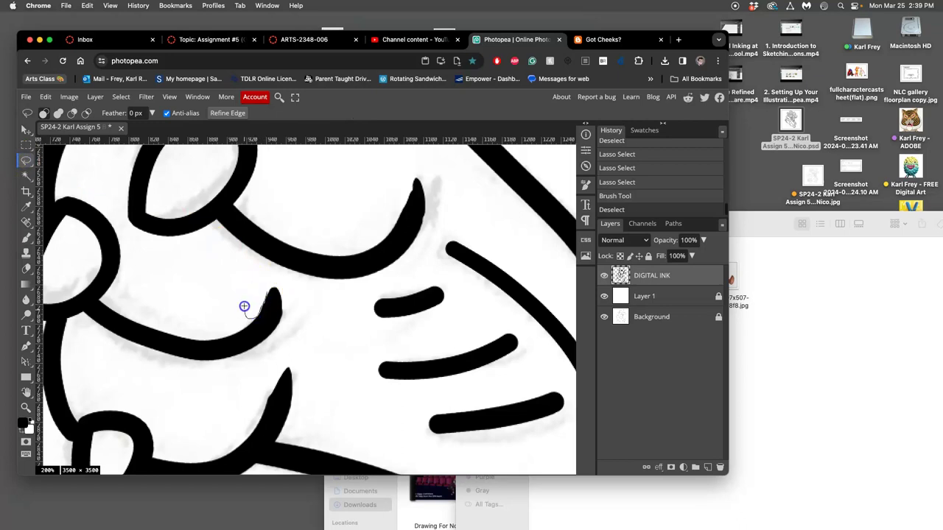
left_click_drag(244, 307, 256, 282)
key("BackSpace")
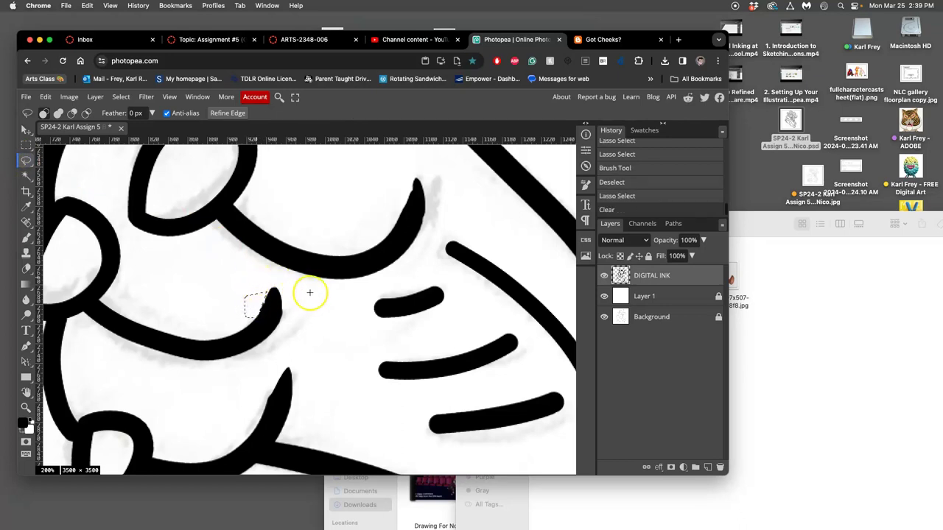
left_click(304, 294)
key("BackSpace")
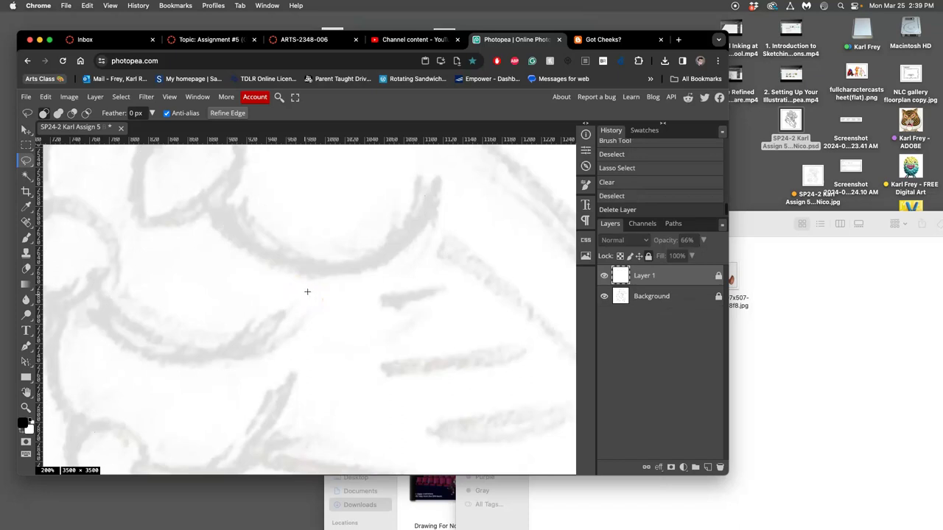
key("super+z")
left_click(310, 297)
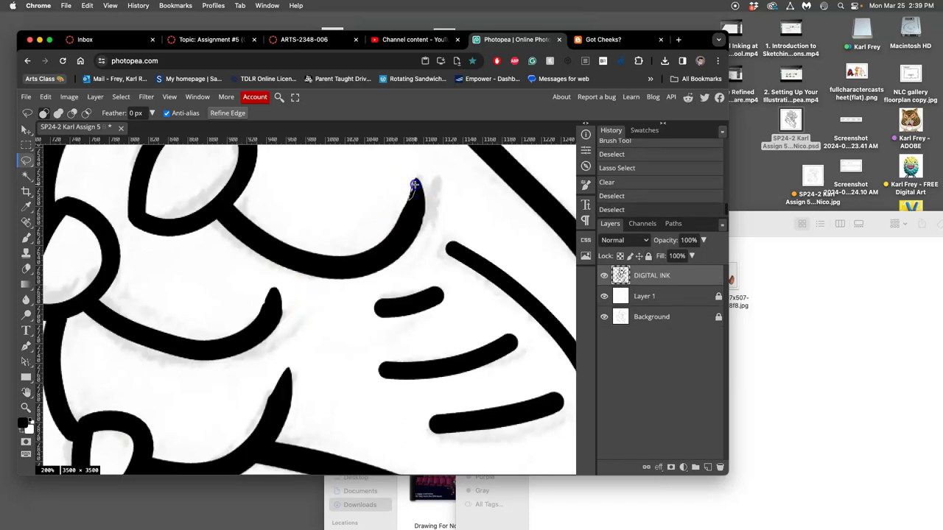
- Taper the brow curve tip and erase the stray smudge beside the stroke
mouse_move(414, 184)
left_mouse_down()
mouse_move(414, 213)
mouse_move(414, 181)
left_mouse_up()
left_click(26, 237)
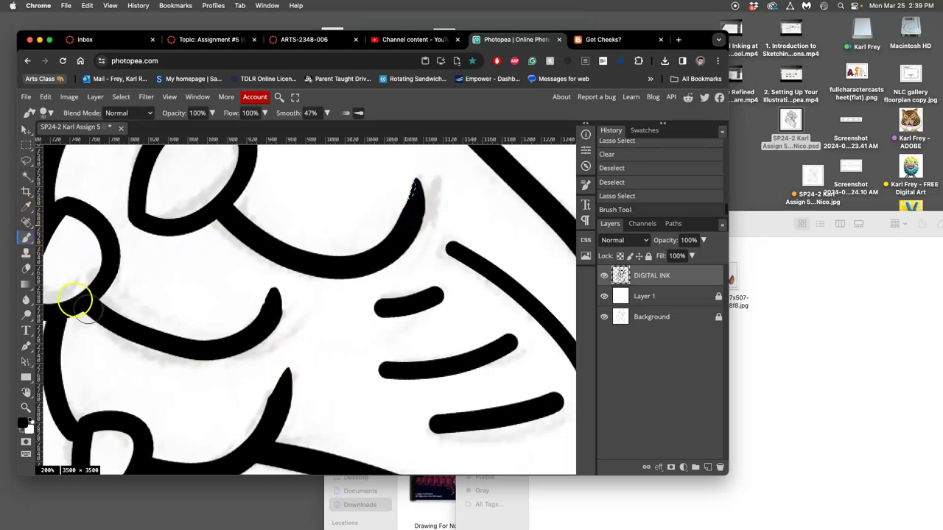
left_click(26, 160)
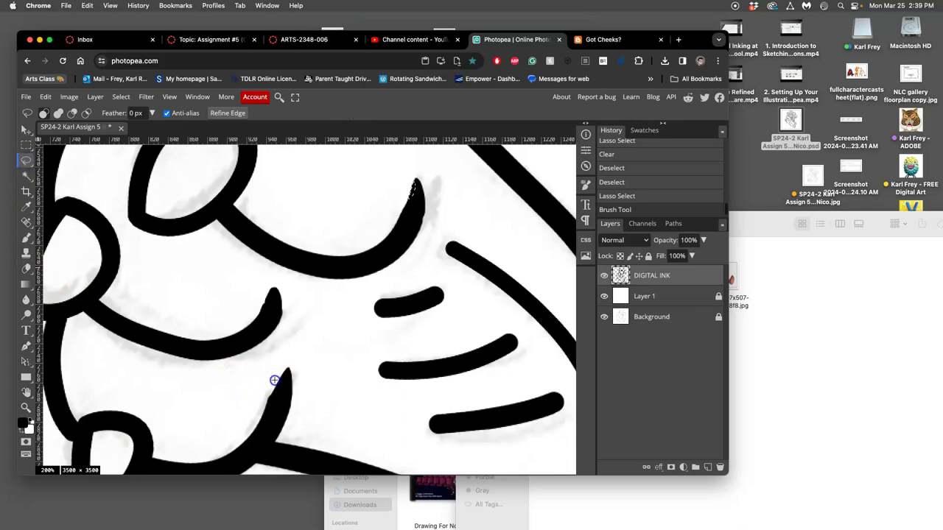
left_click_drag(250, 426, 255, 385)
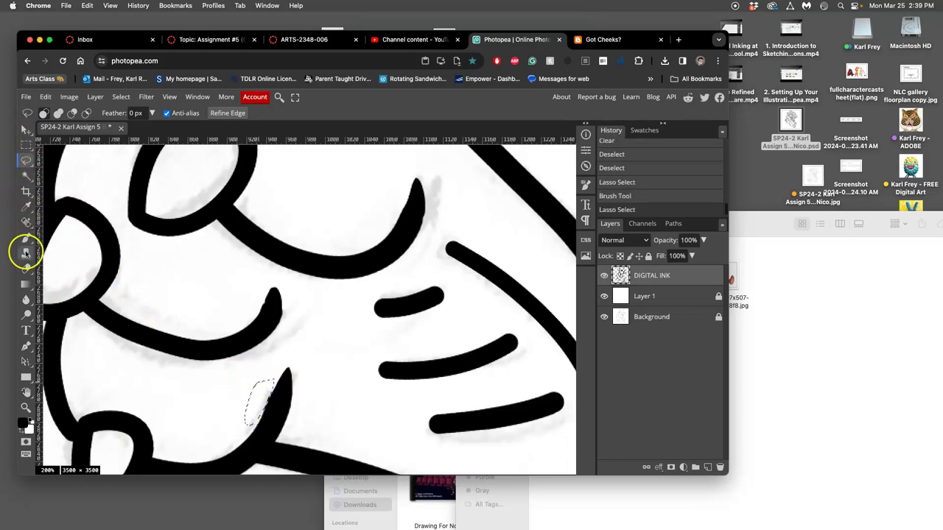
key("Delete")
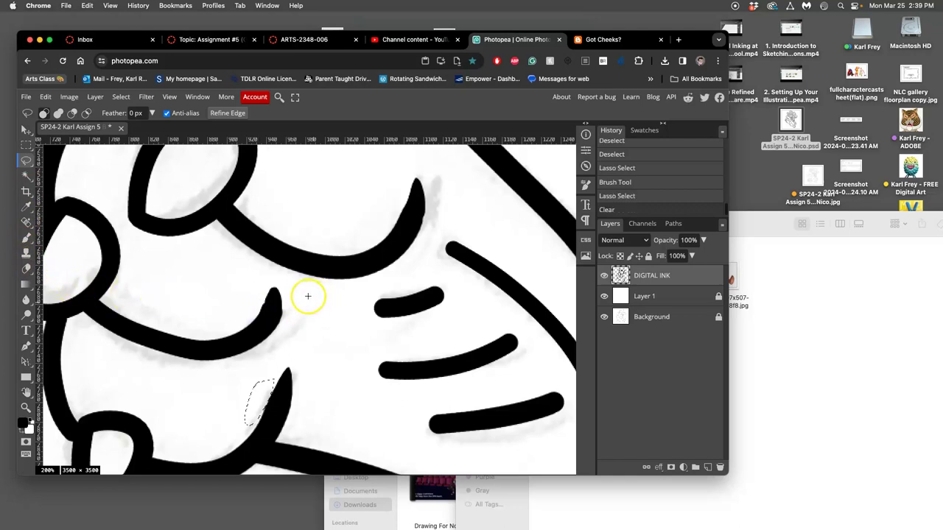
- Zoom out and frame the entire cartoon bird, then save with Cmd+S
scroll(308, 296, "down", 5)
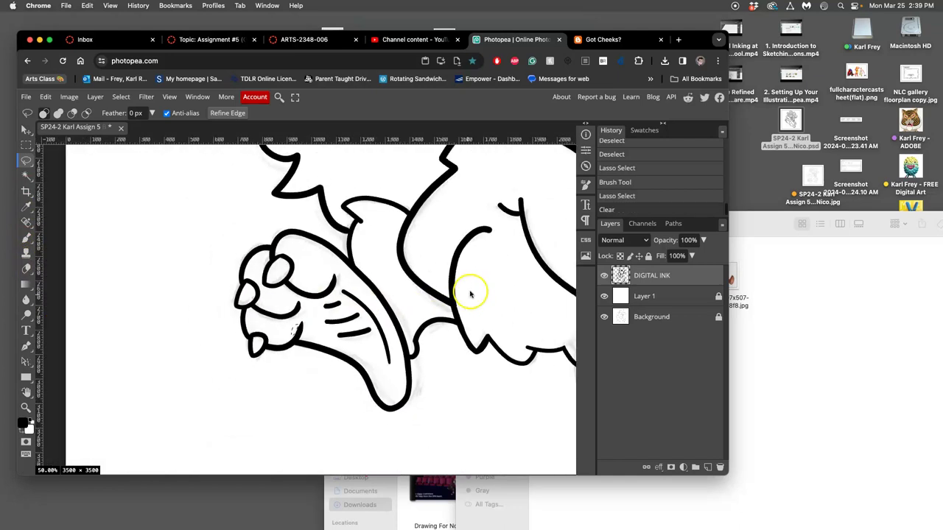
scroll(470, 293, "down", 3)
left_click_drag(488, 247, 416, 317)
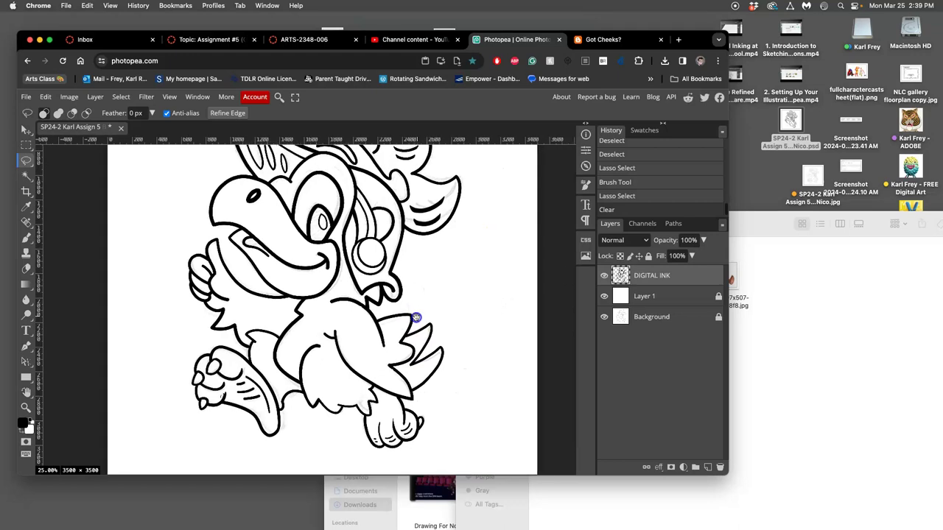
scroll(416, 317, "up", 5)
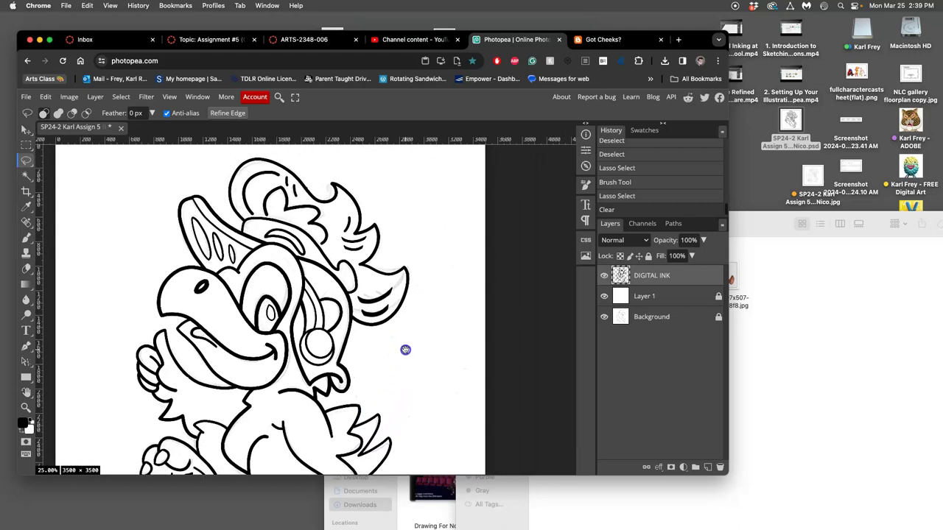
scroll(405, 350, "down", 3)
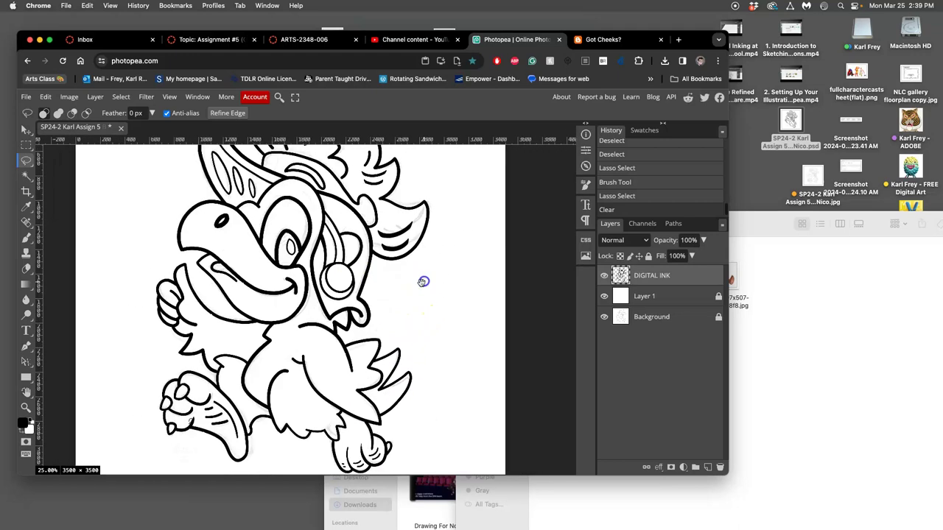
scroll(423, 282, "down", 2)
key("super+minus")
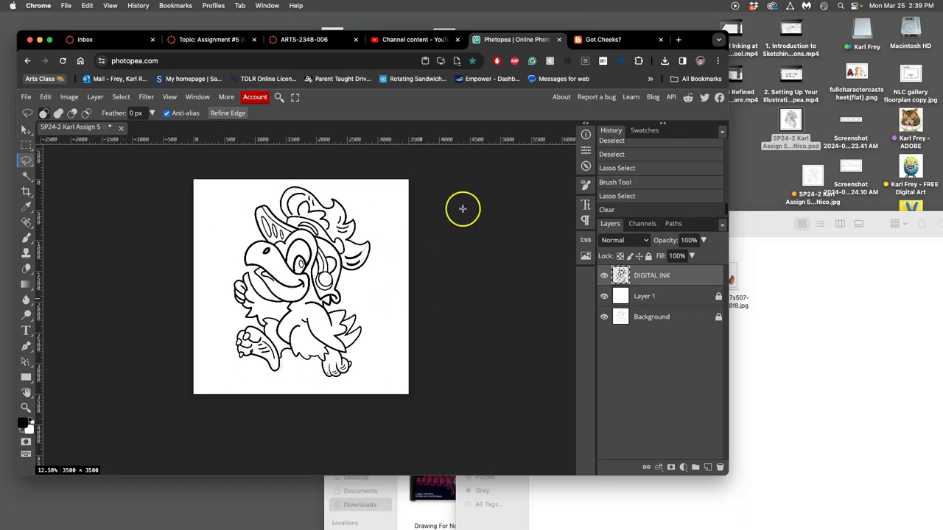
key("super+s")
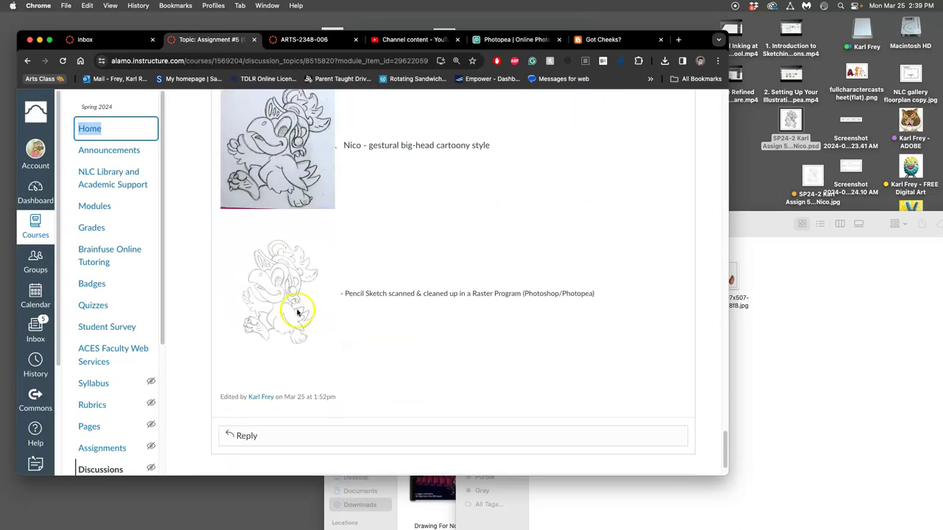
- Edit the instructor's example discussion post and place the cursor at the pencil sketch caption
scroll(528, 259, "up", 12)
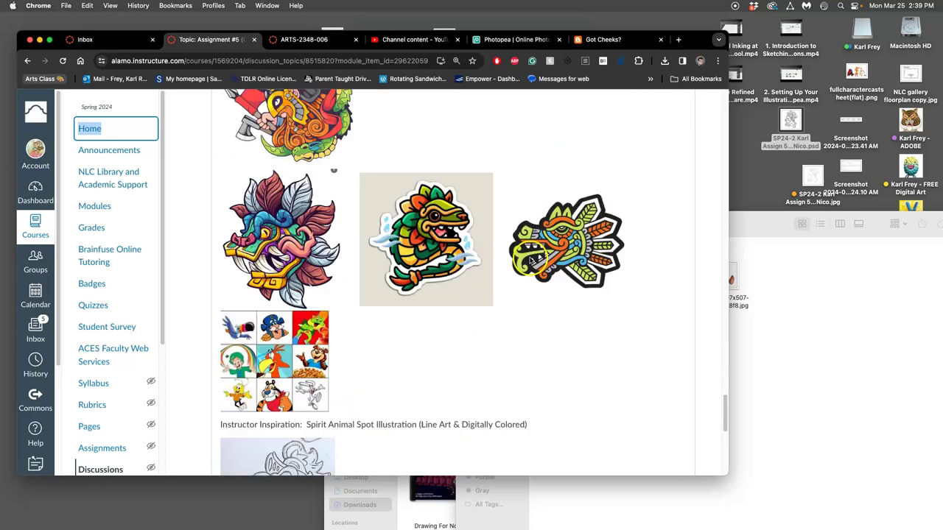
scroll(559, 280, "down", 3)
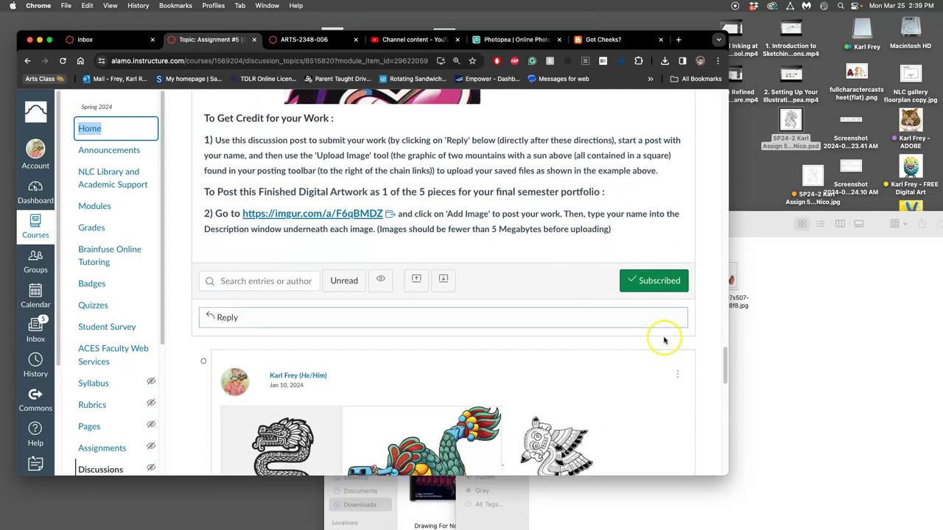
left_click(677, 374)
left_click(648, 420)
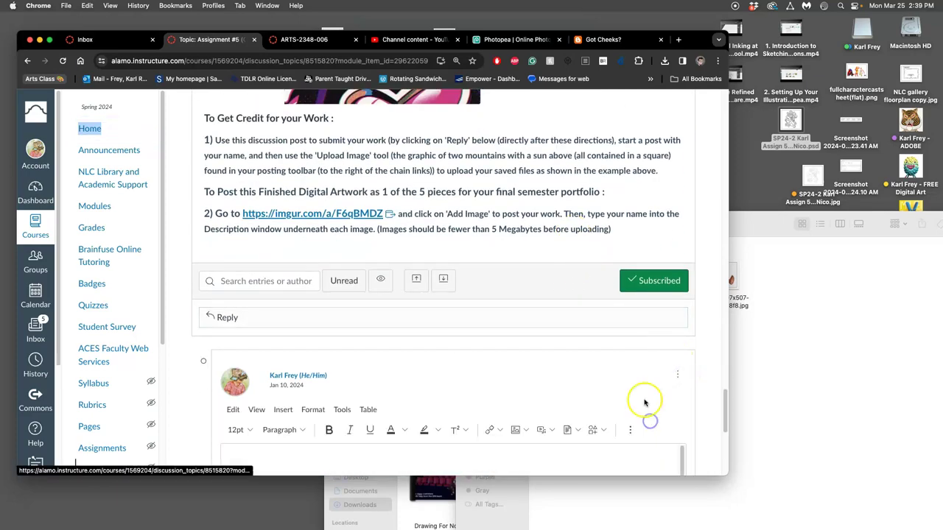
scroll(353, 398, "down", 8)
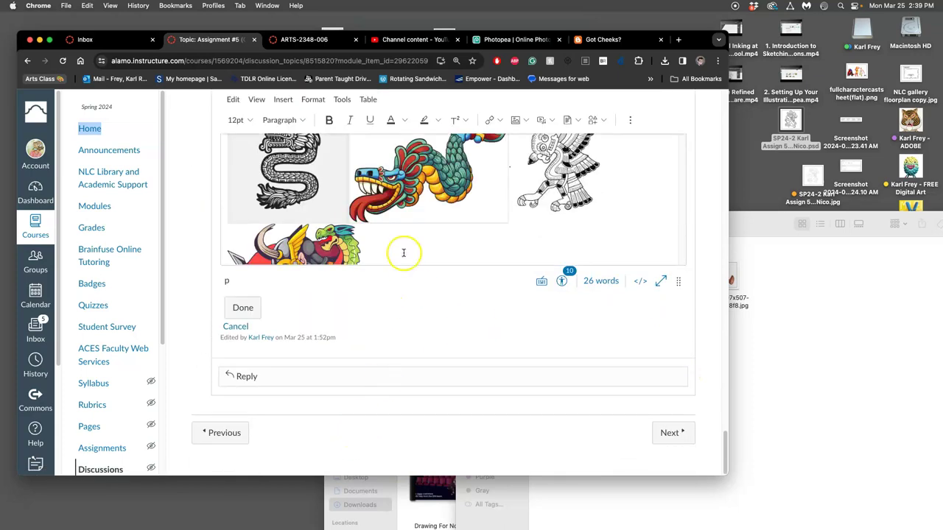
scroll(401, 249, "down", 5)
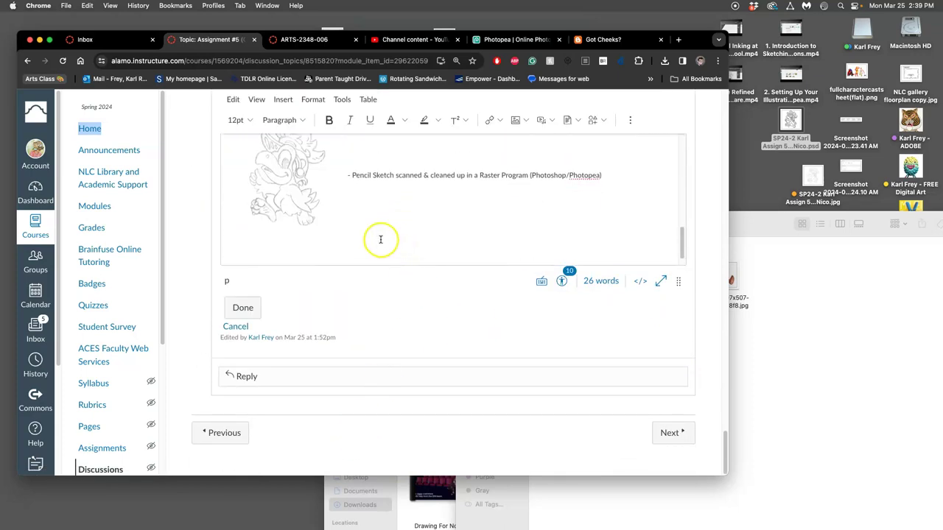
left_click(379, 239)
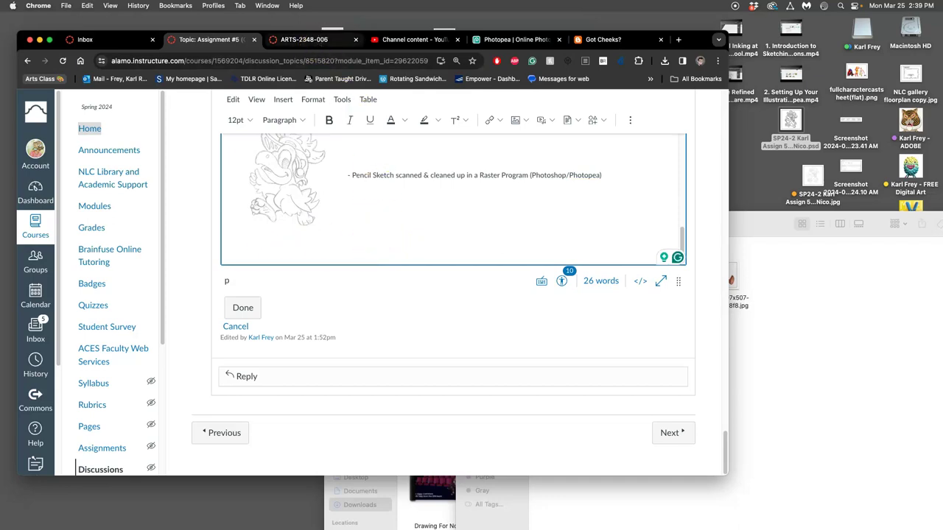
- Hide the Background layer, unlock Layer 1, and set its opacity to 100%
left_click(545, 43)
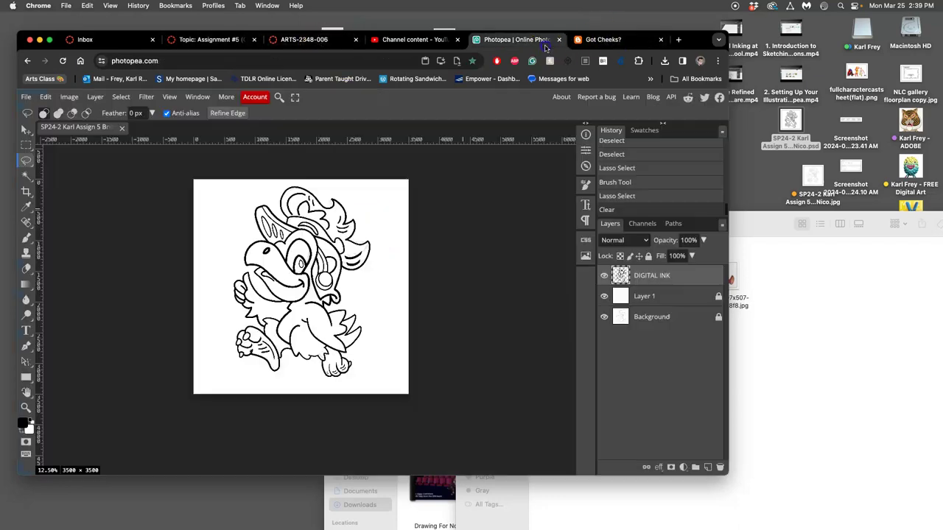
left_click(604, 318)
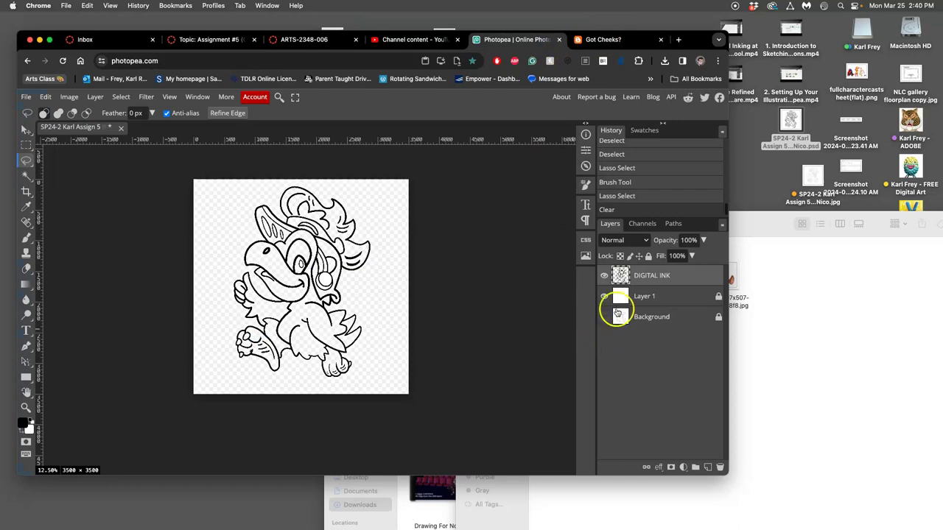
left_click(642, 296)
left_click(648, 255)
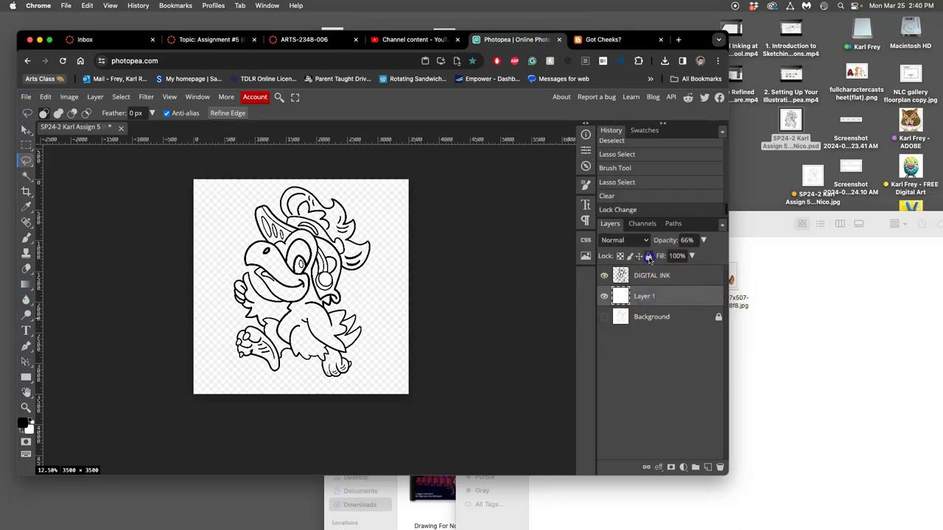
left_click(703, 240)
left_click_drag(681, 255, 706, 255)
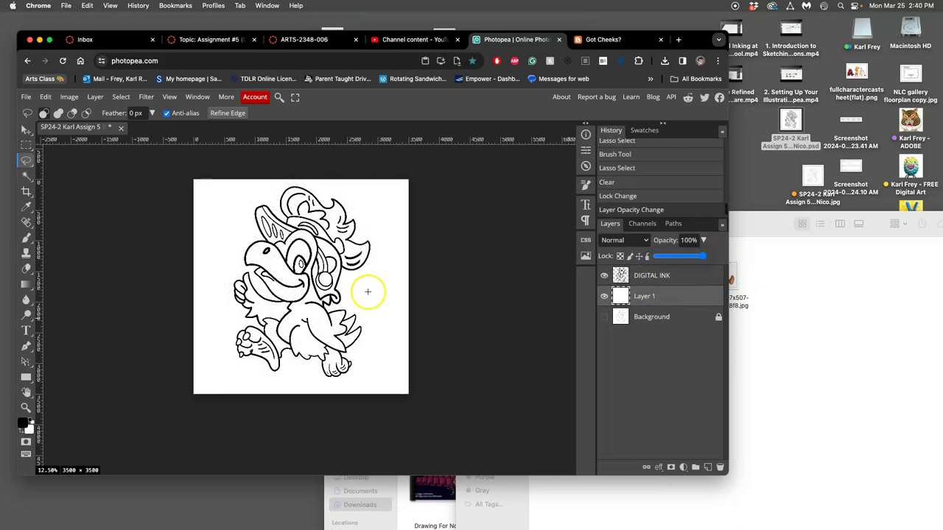
left_click(169, 96)
- View the drawing at actual pixel size (100%)
mouse_move(213, 233)
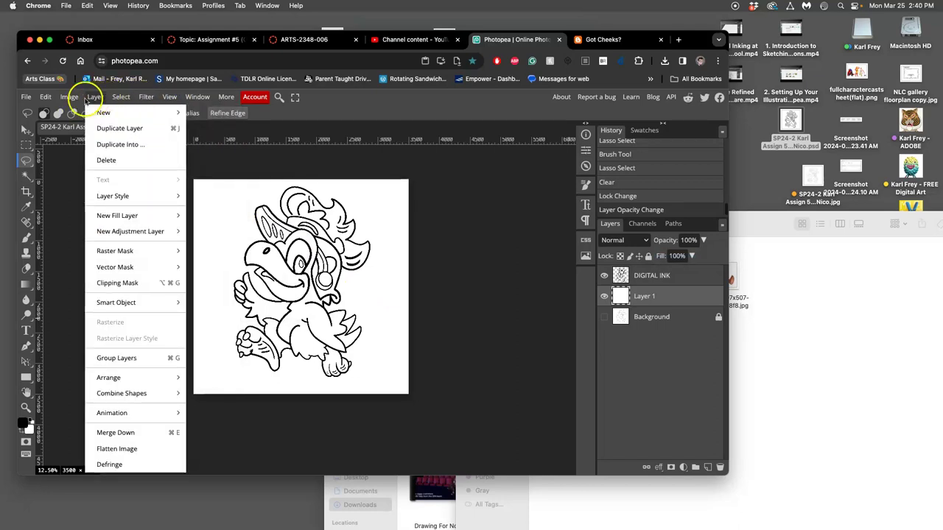
left_click(177, 179)
left_click(170, 98)
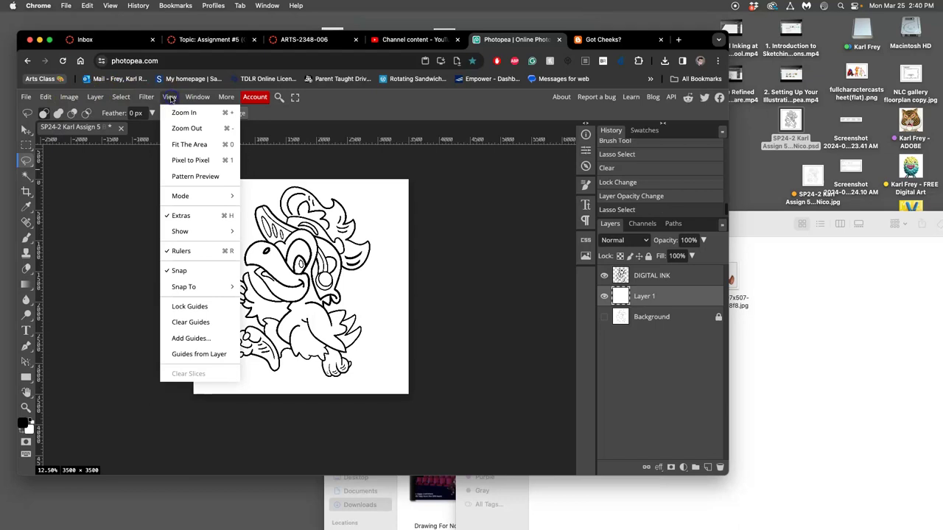
left_click(185, 159)
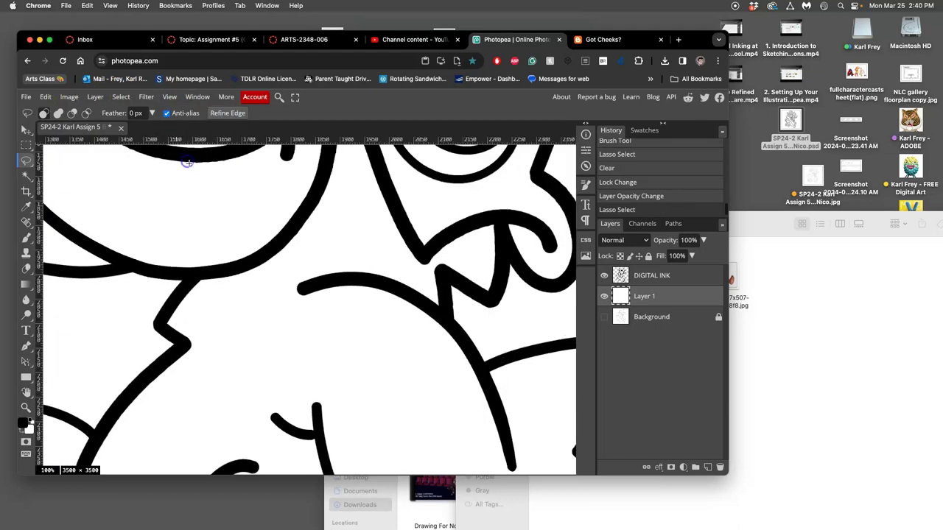
- Scroll around the canvas to inspect the ink stroke beside the bird's thumb for stray marks
scroll(353, 296, "left", 10)
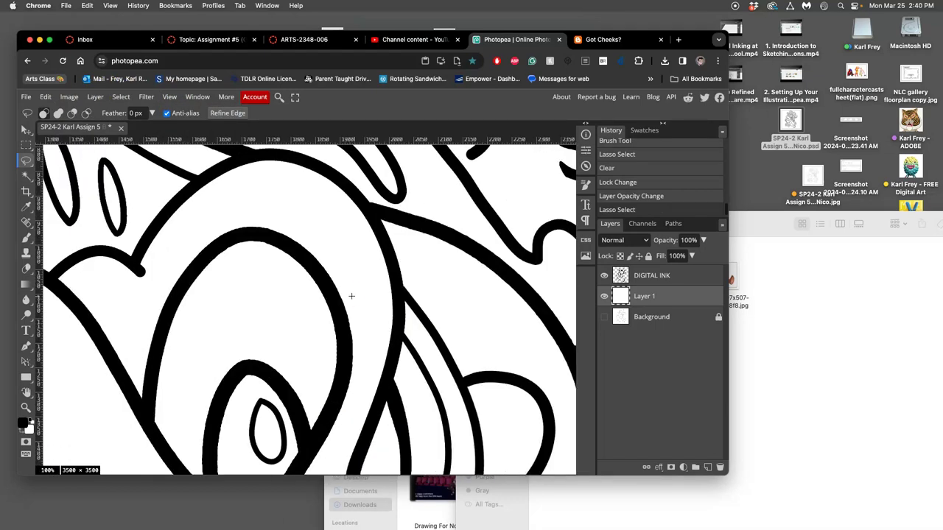
scroll(333, 292, "up", 10)
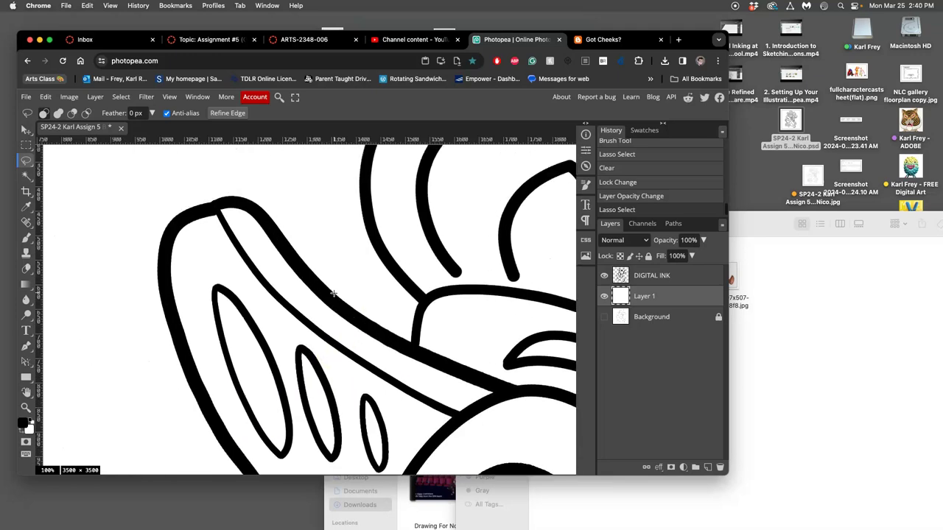
scroll(337, 292, "right", 8)
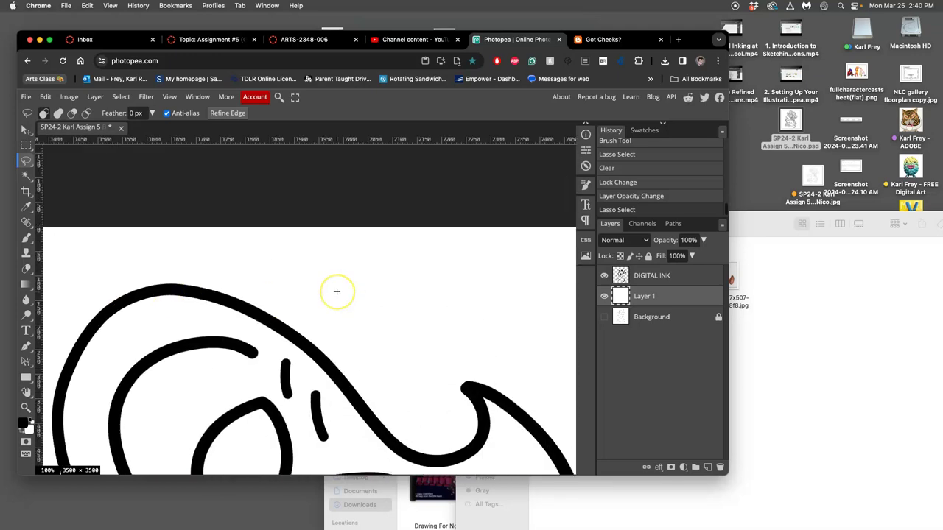
scroll(337, 291, "down", 5)
scroll(337, 291, "down", 10)
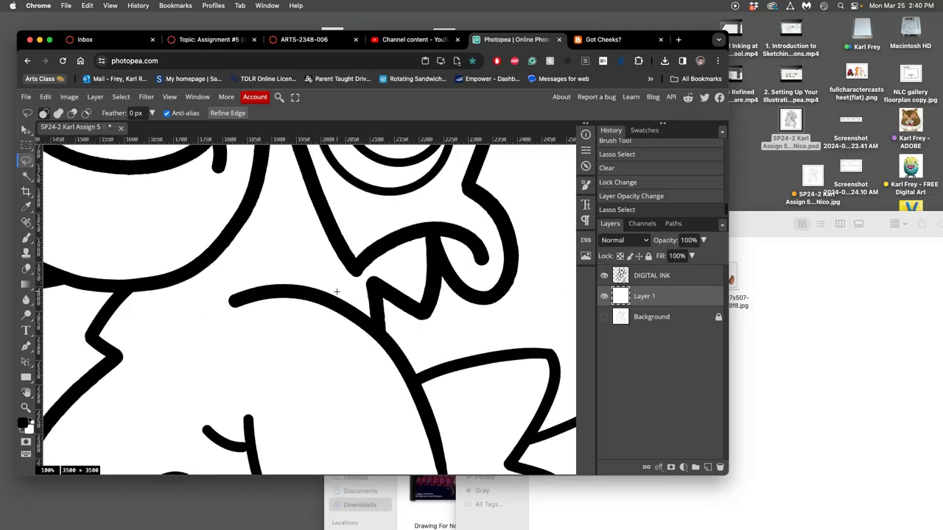
left_click(321, 238)
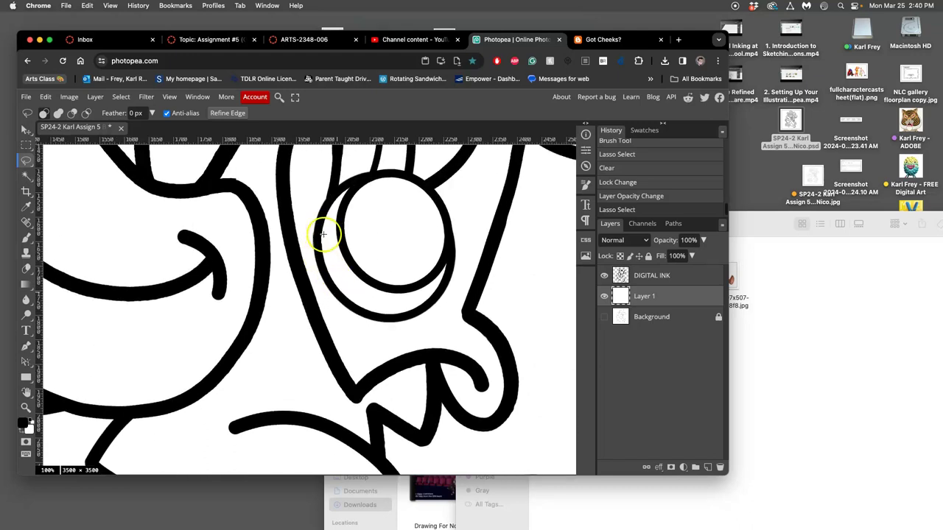
scroll(343, 279, "down", 10)
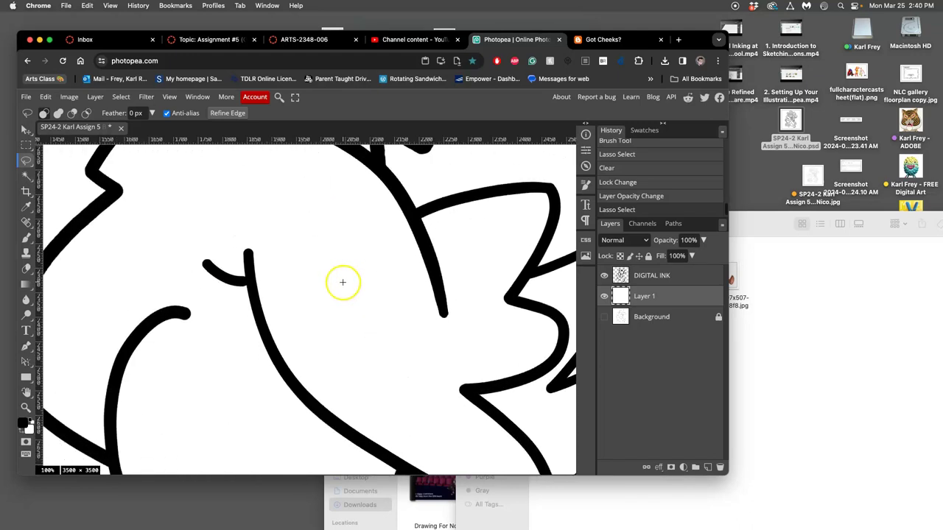
scroll(342, 282, "right", 10)
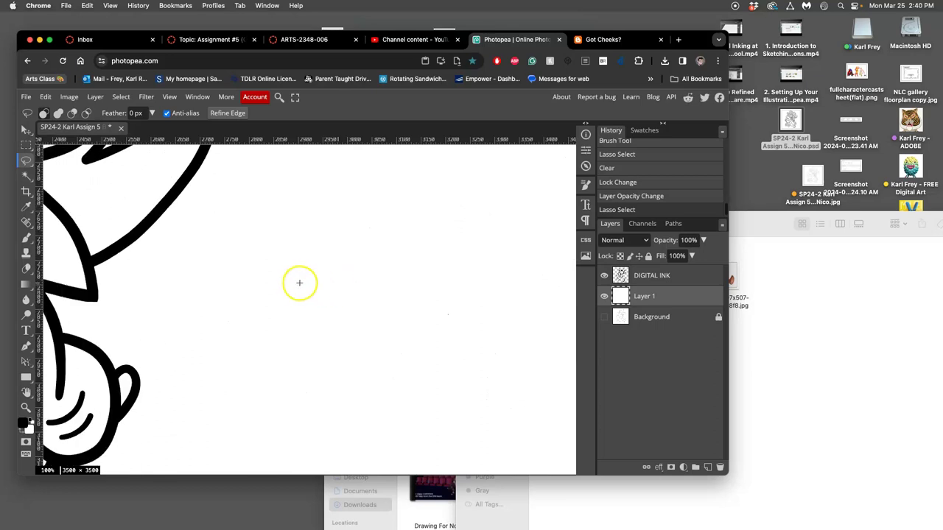
scroll(299, 282, "left", 10)
scroll(299, 281, "down", 5)
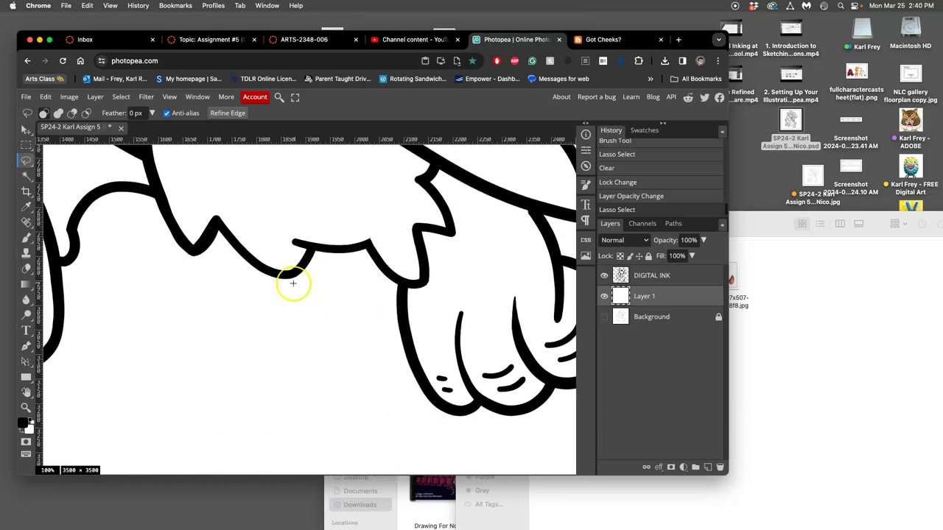
scroll(292, 283, "left", 10)
scroll(293, 283, "left", 5)
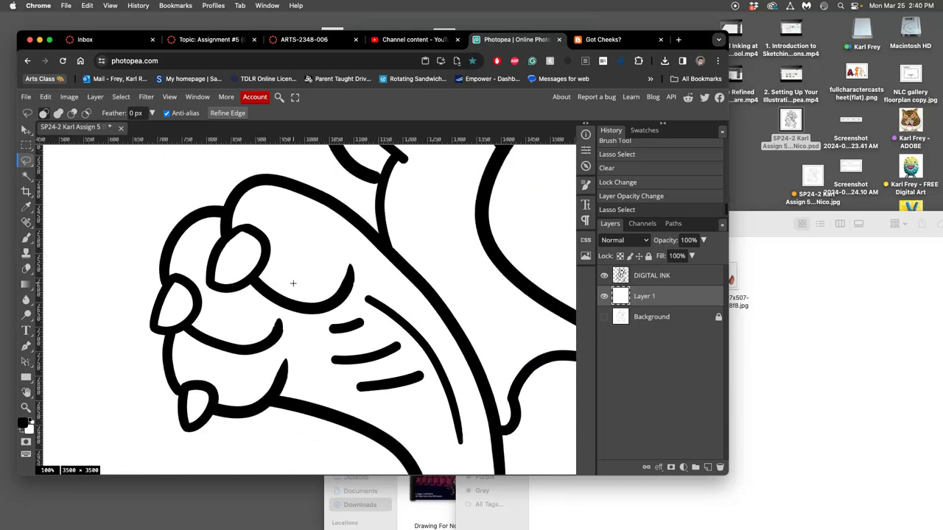
scroll(292, 283, "up", 5)
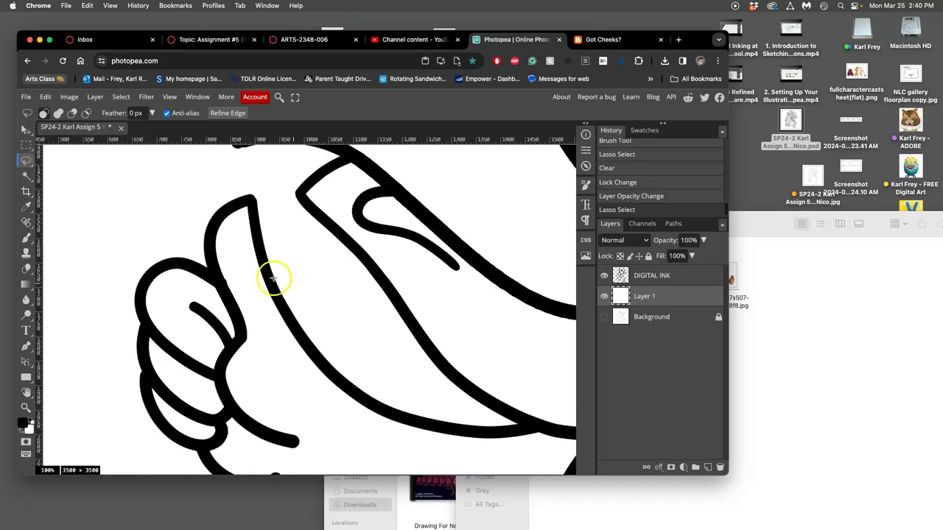
scroll(238, 279, "up", 5)
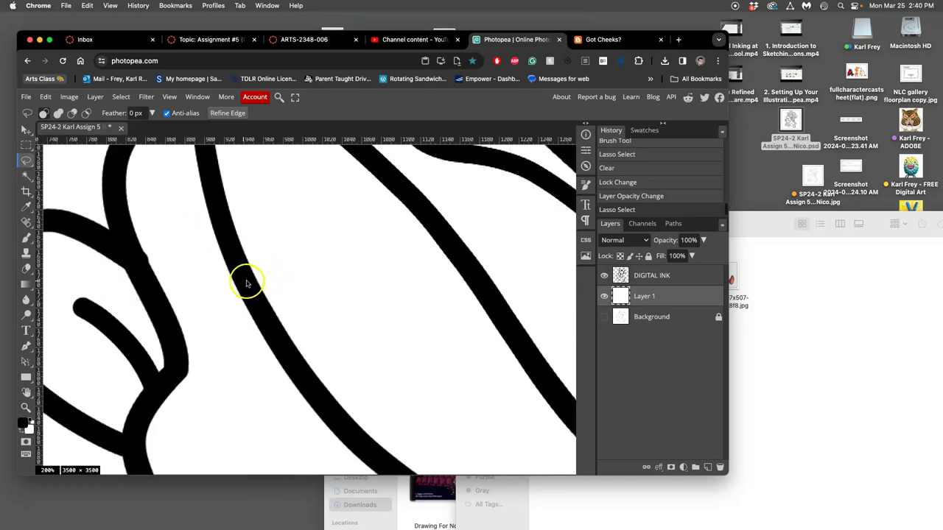
scroll(246, 278, "right", 3)
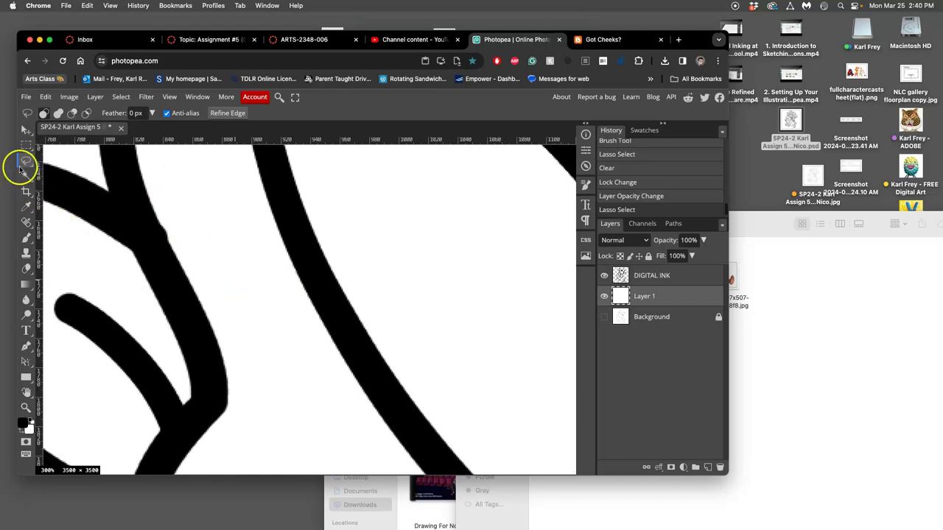
- Erase the rough ink bump beside the bird's thumb on the DIGITAL INK layer, then zoom out and save
left_click_drag(159, 217, 157, 211)
left_click(159, 198)
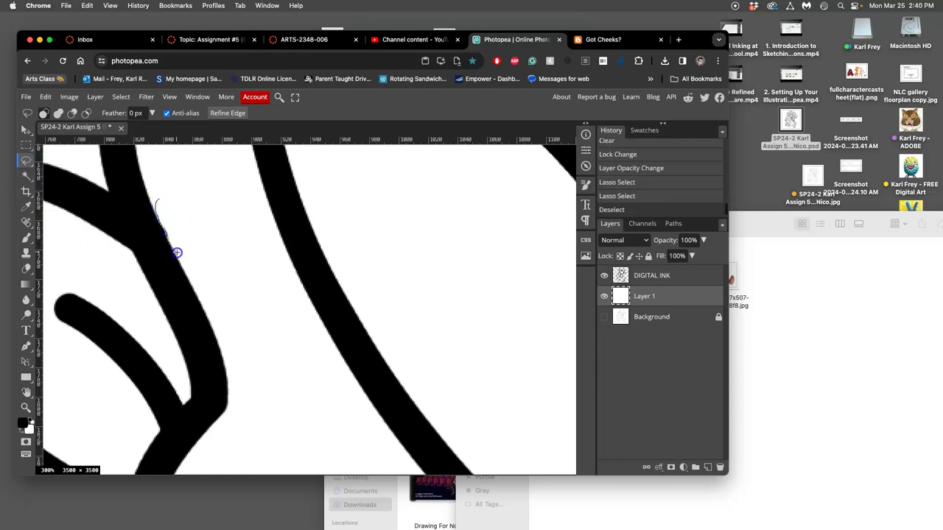
left_click_drag(177, 252, 168, 215)
left_click(679, 275)
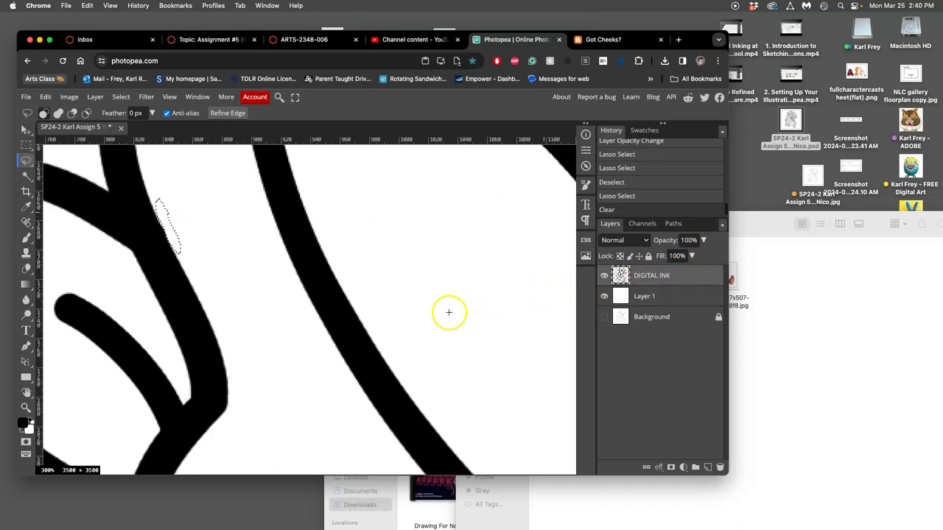
key("Left")
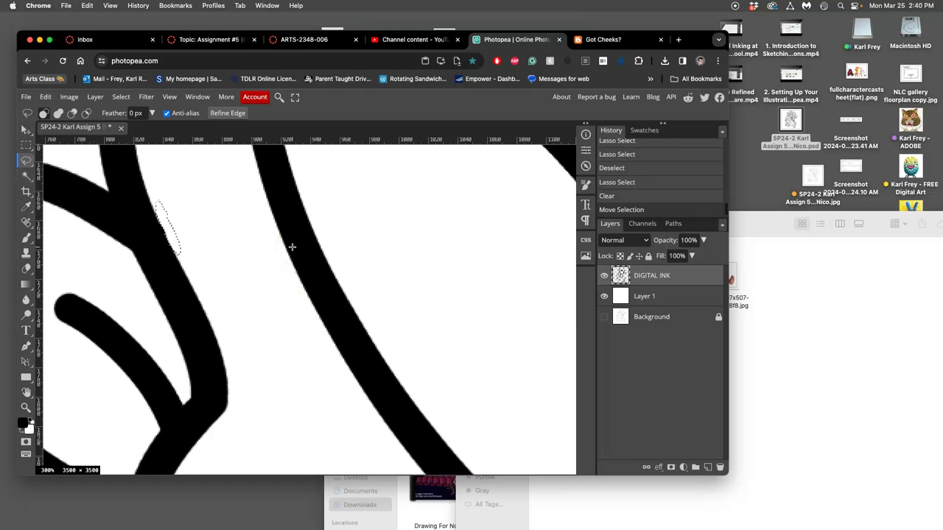
key("Delete")
key("Delete")
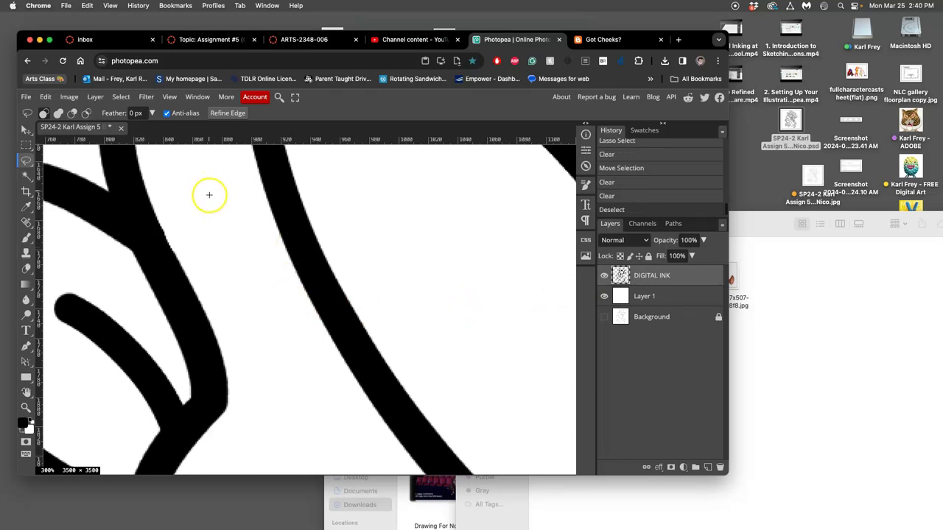
key("super+d")
key("super+minus")
key("super+minus")
key("super+minus")
key("super+minus")
key("super+minus")
key("super+minus")
key("super+minus")
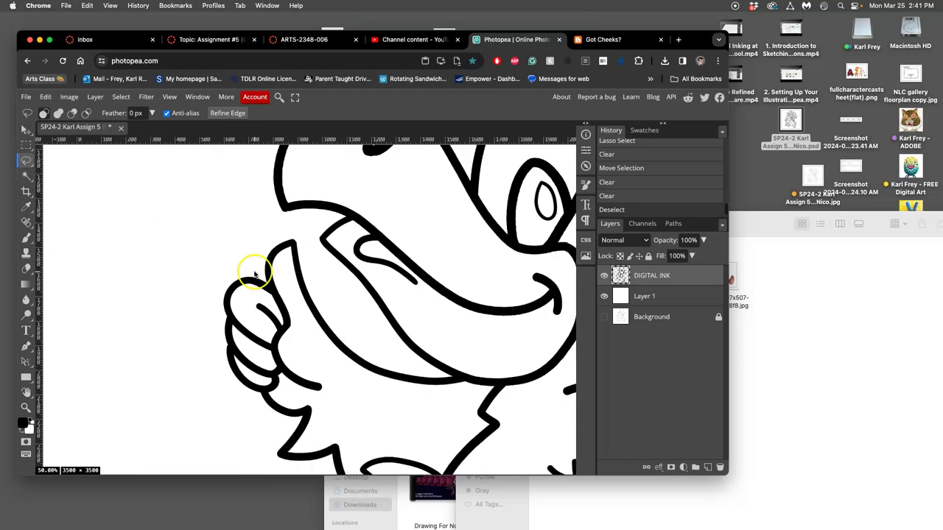
key("super+s")
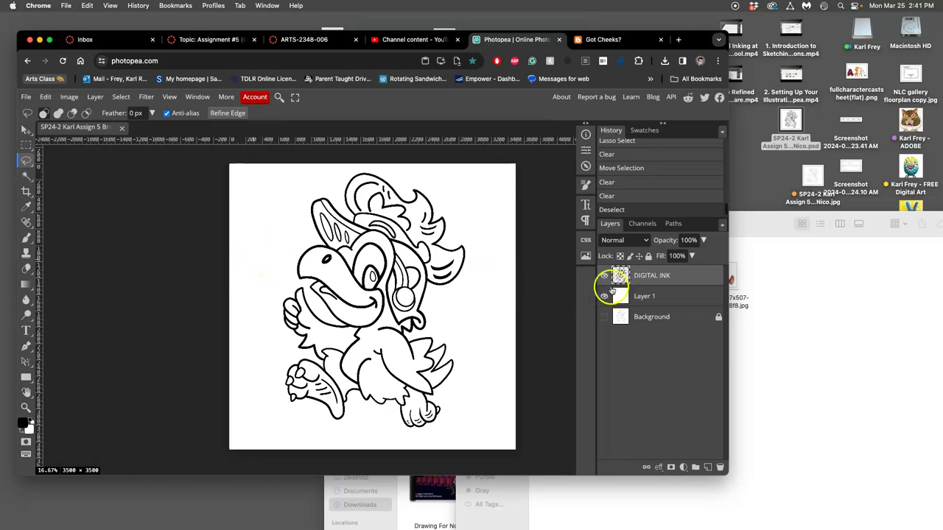
- Export the bird line art as a 3500 × 3500 JPG at 84% quality
left_click(26, 96)
mouse_move(73, 249)
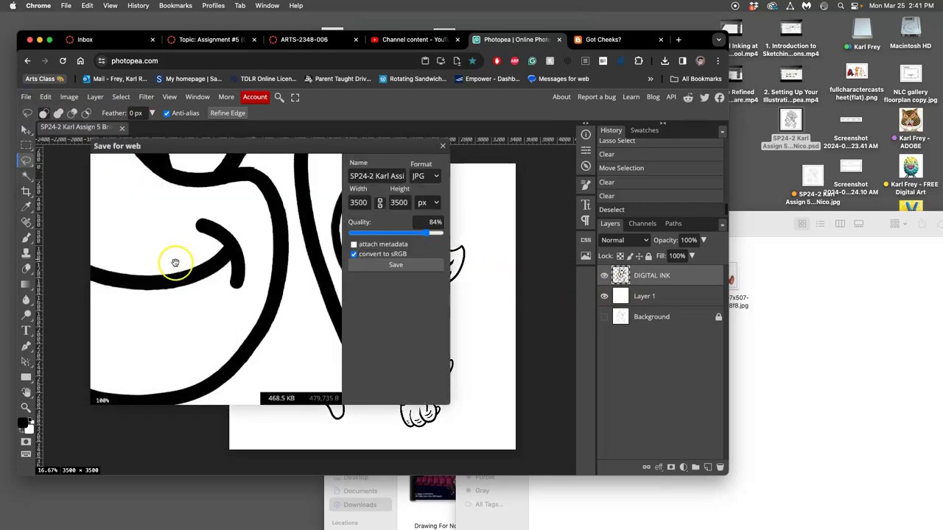
left_click(386, 270)
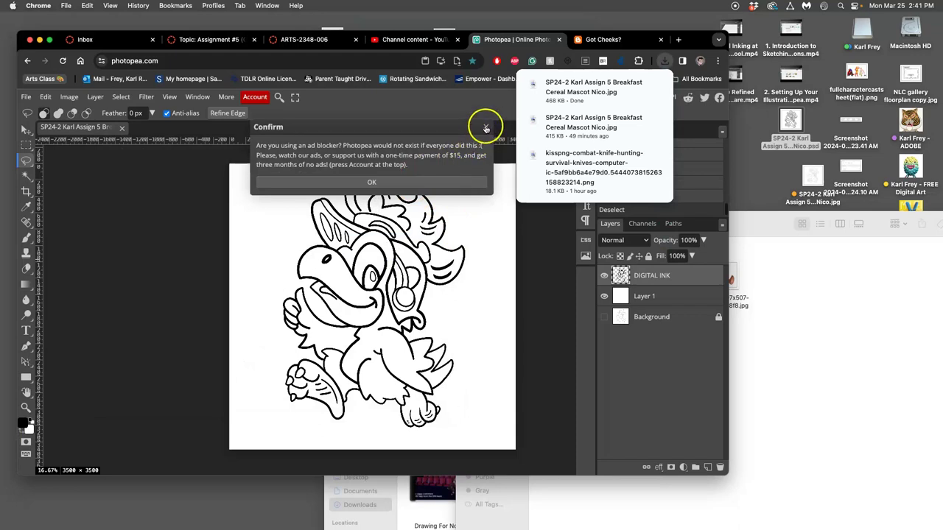
- Move the exported JPG from Downloads into Assignment #5 and add a test- prefix to its name
left_click(411, 183)
left_click(780, 273)
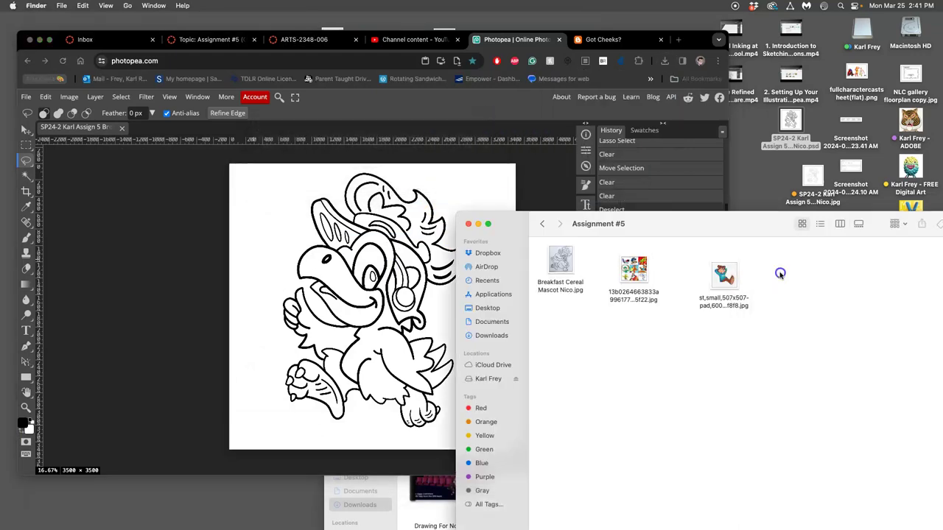
left_click(13, 435)
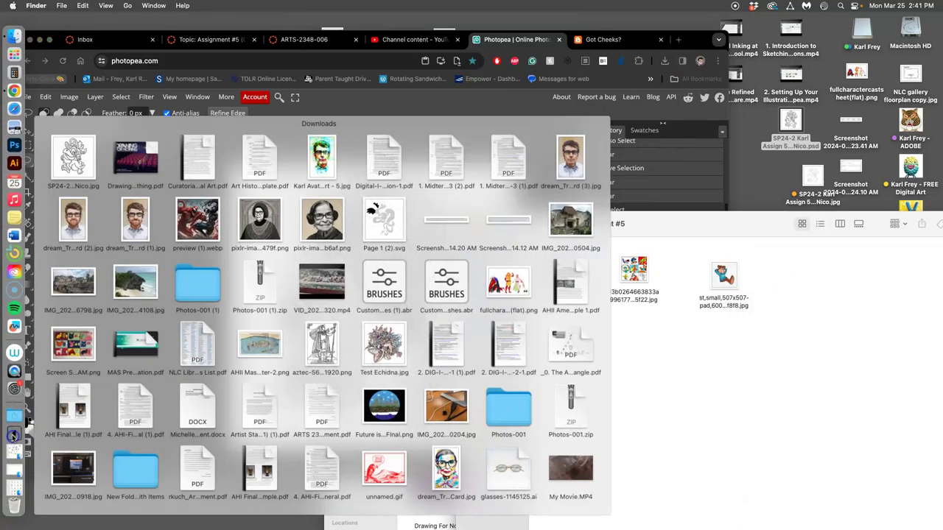
left_click_drag(58, 187, 646, 379)
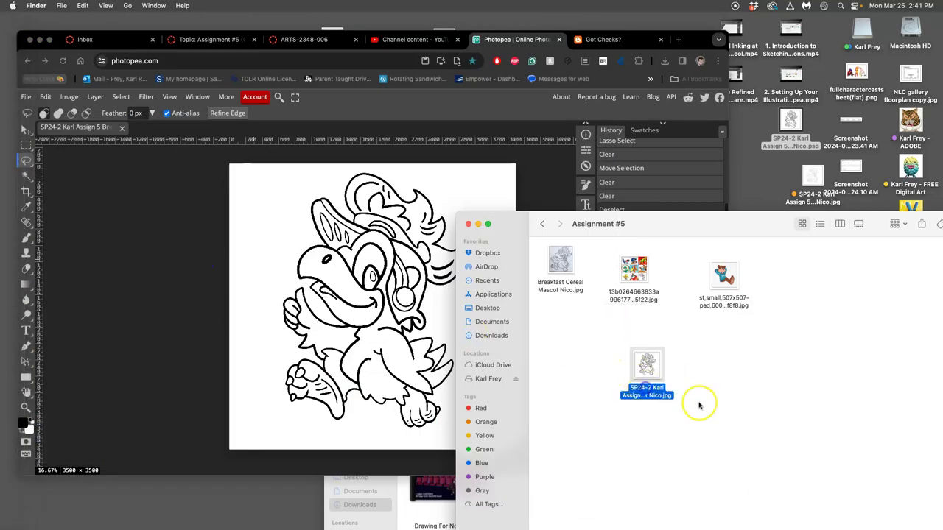
left_click(658, 395)
left_click(626, 388)
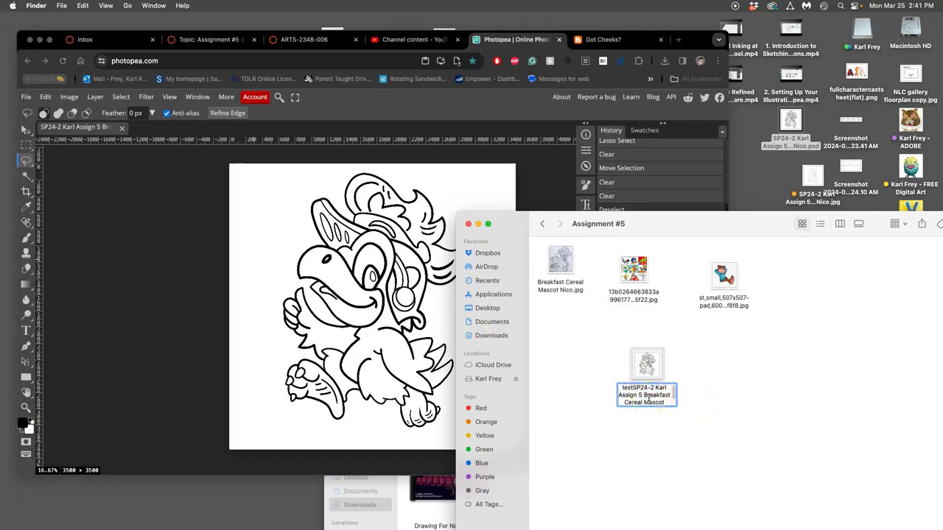
left_click(641, 411)
left_click(718, 422)
- Tag the test- JPG purple and Breakfast Cereal Mascot Nico.jpg orange
right_click(651, 376)
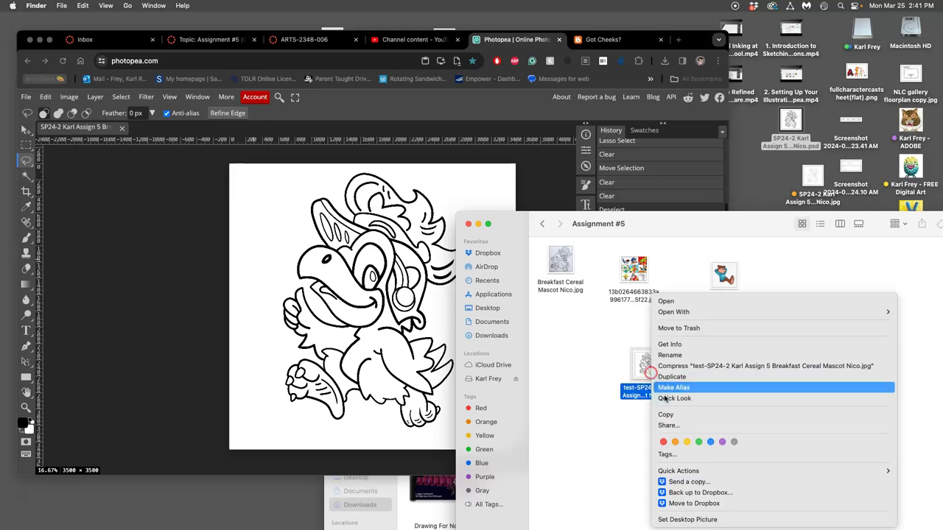
left_click(721, 441)
left_click(616, 331)
right_click(559, 263)
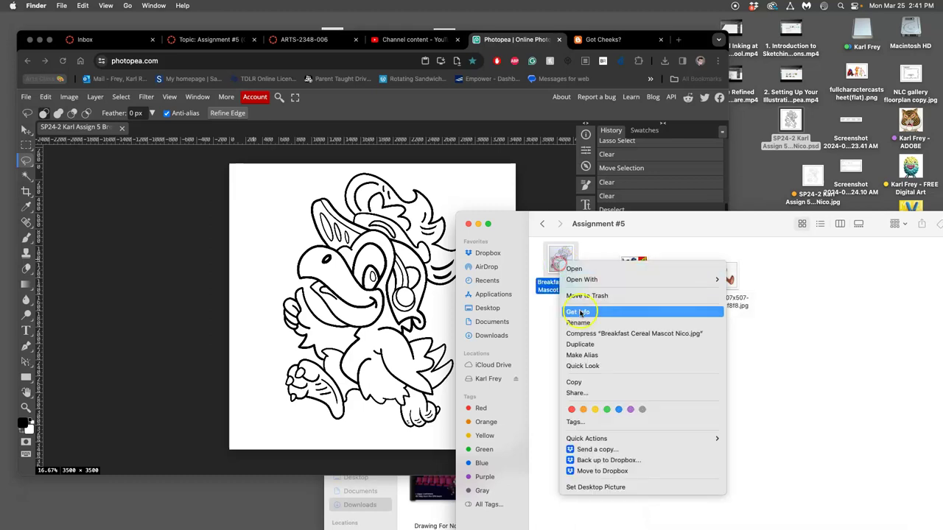
left_click(582, 409)
- Move the desktop JPG and layered PSD into Assignment #5 and tag the PSD green
left_click_drag(813, 176, 571, 334)
left_click_drag(790, 122, 812, 274)
right_click(812, 277)
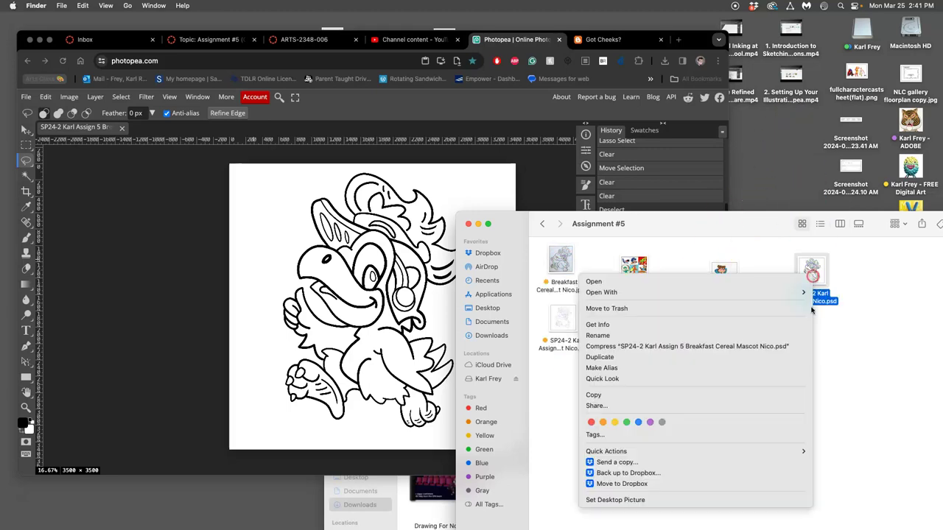
left_click(626, 422)
left_click(407, 289)
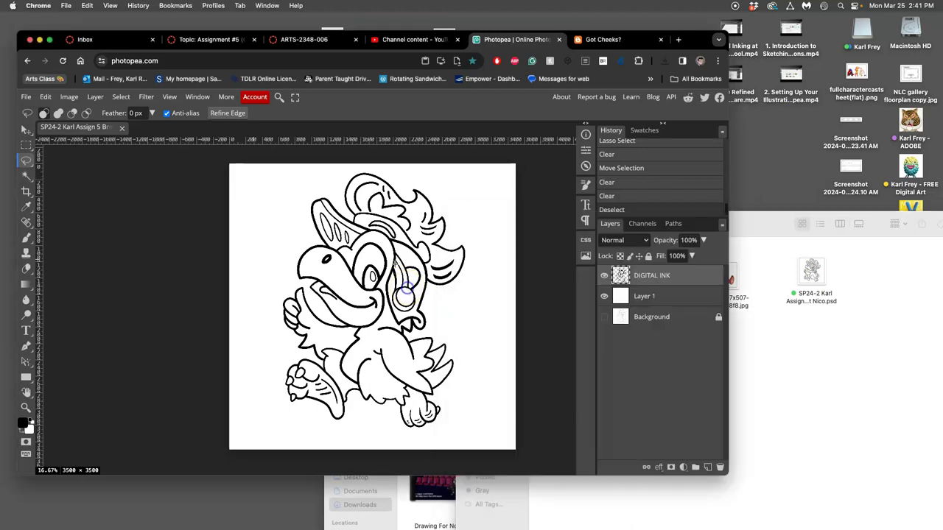
left_click(221, 39)
scroll(389, 248, "up", 10)
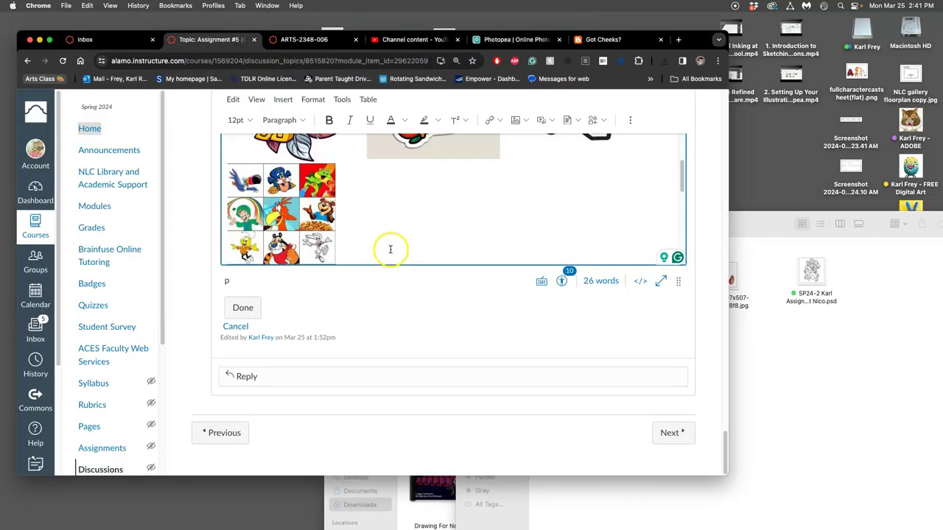
scroll(500, 277, "up", 20)
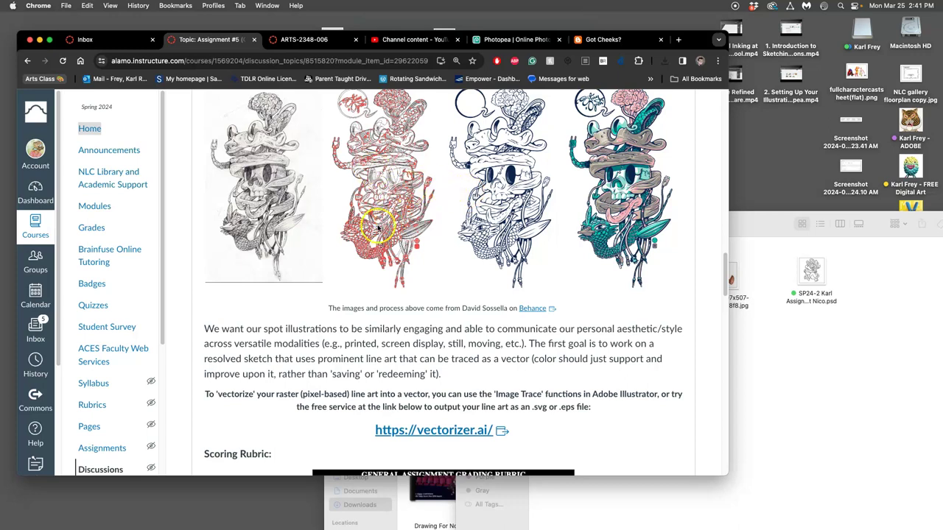
scroll(466, 283, "down", 3)
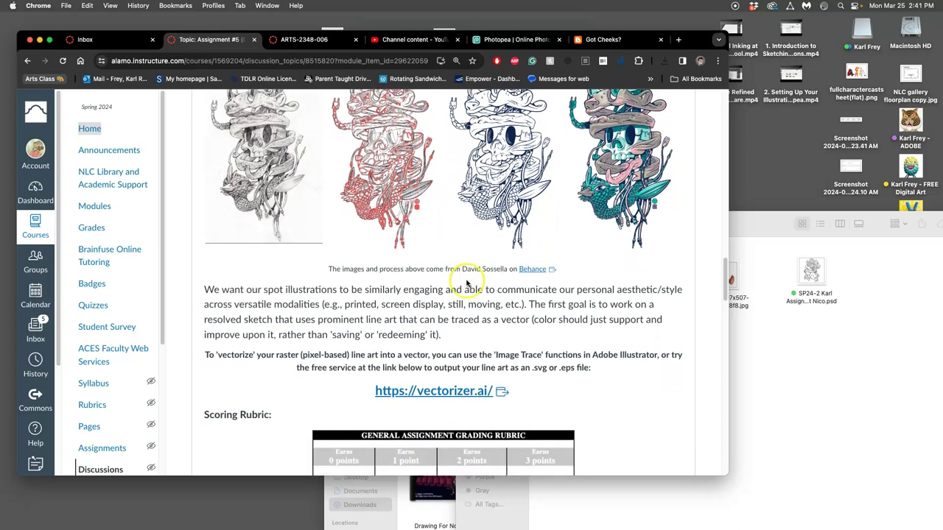
scroll(466, 283, "down", 2)
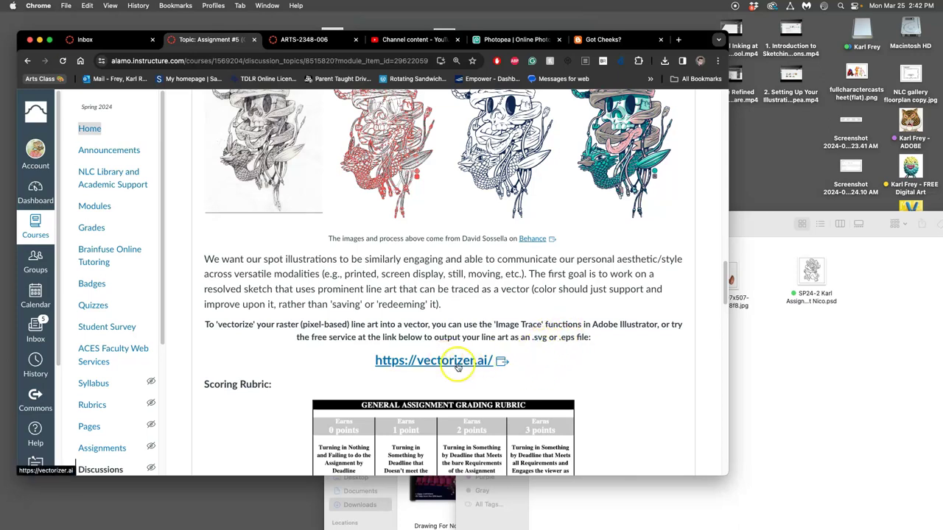
left_click(445, 361)
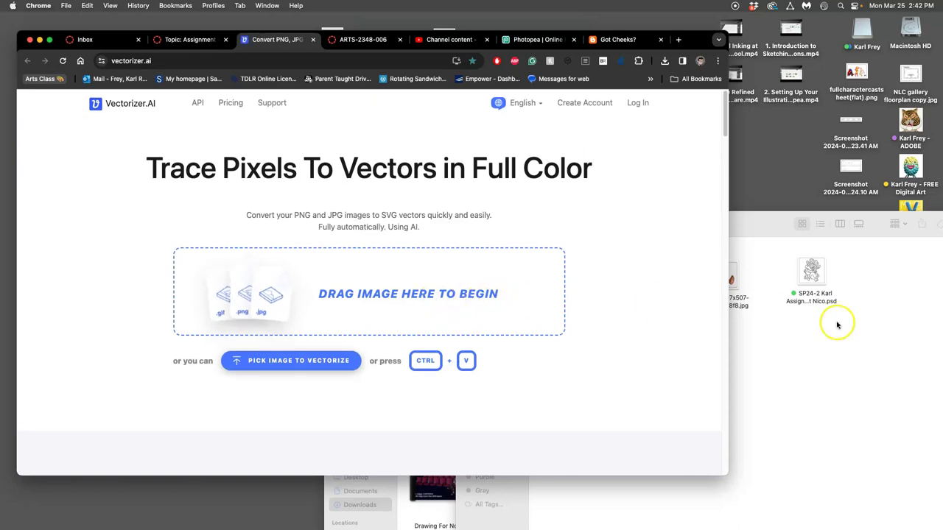
- Drag the test- bird JPG from Assignment #5 onto Vectorizer.AI's DRAG IMAGE HERE zone
left_click(836, 325)
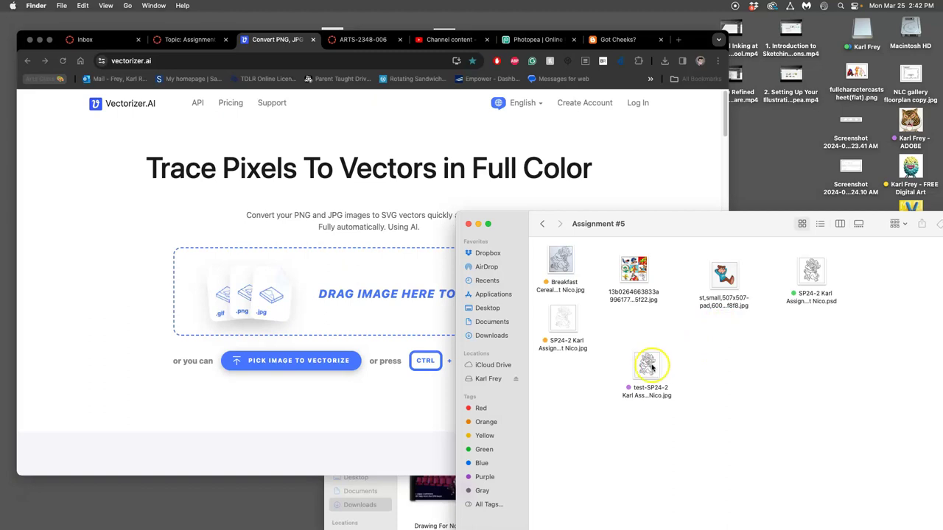
left_click_drag(646, 366, 333, 275)
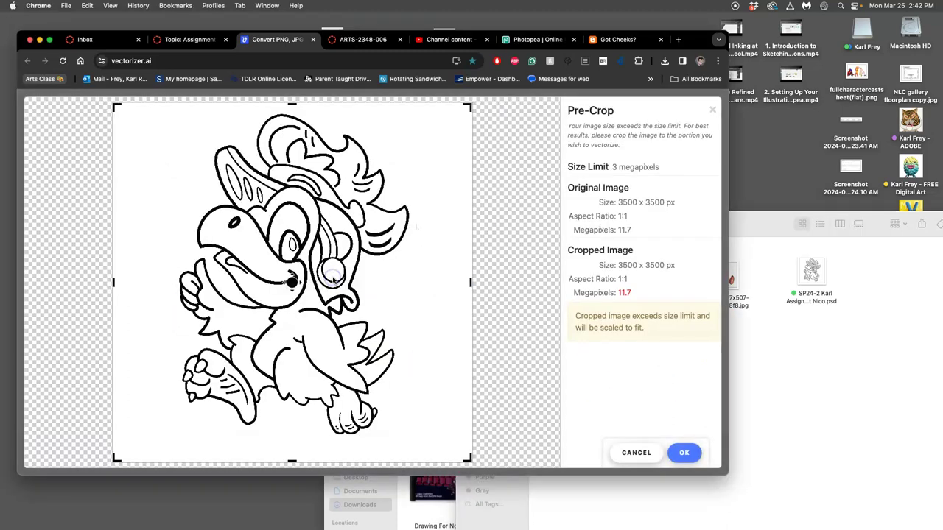